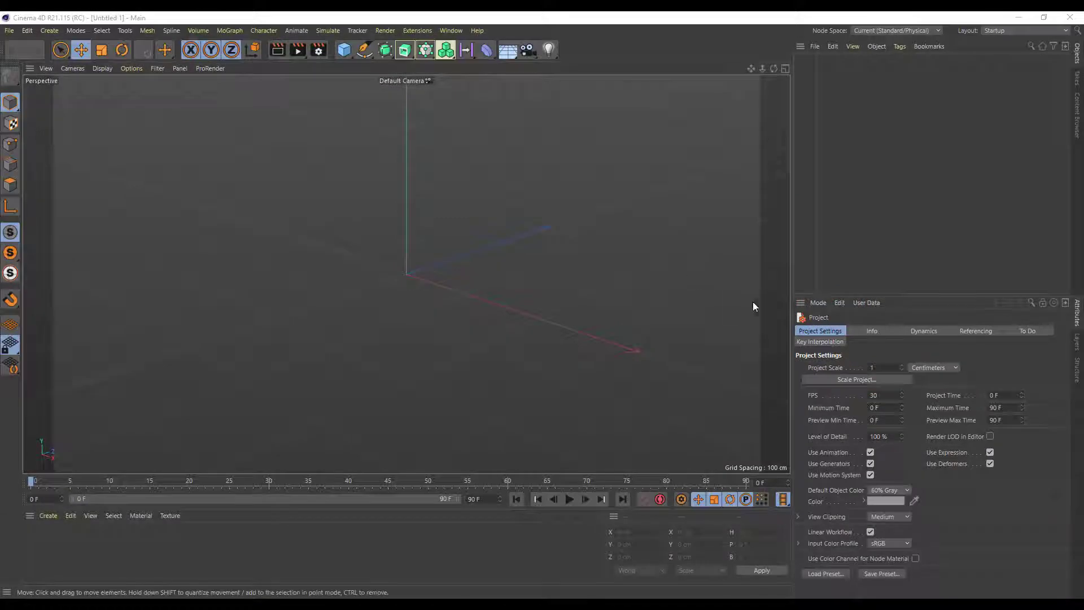
- Add a torus primitive, set its Size X to 30 cm and frame it in the view
{"action": "mouse_move", "coordinate": [618, 265]}
{"action": "left_mouse_down", "text": "alt"}
{"action": "mouse_move", "coordinate": [620, 291]}
{"action": "mouse_move", "coordinate": [628, 246]}
{"action": "left_mouse_up", "text": "alt"}
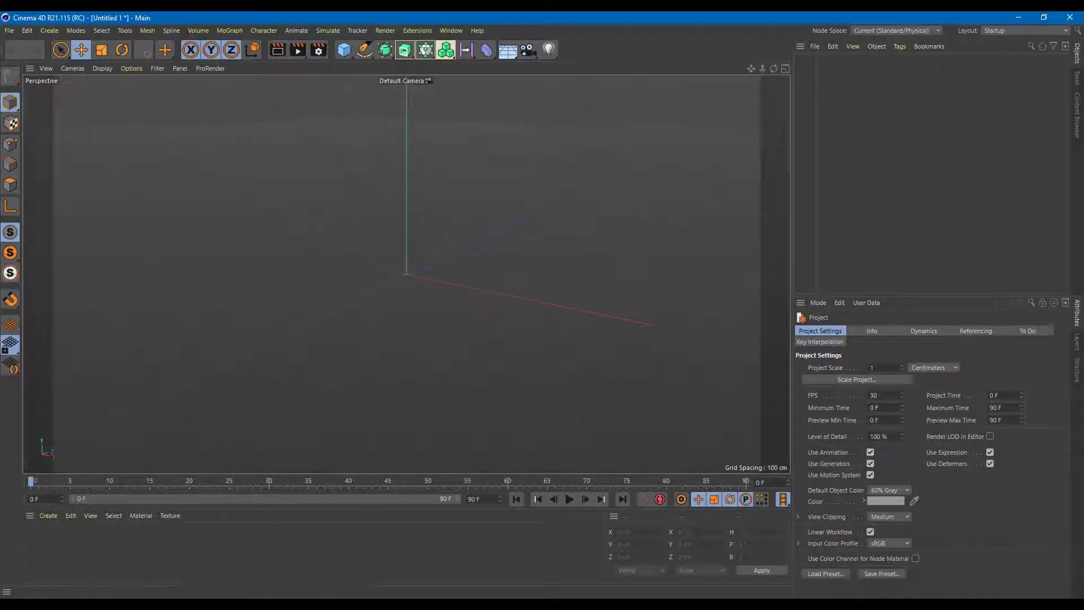
{"action": "left_click_drag", "start_coordinate": [496, 231], "coordinate": [327, 92], "text": "alt"}
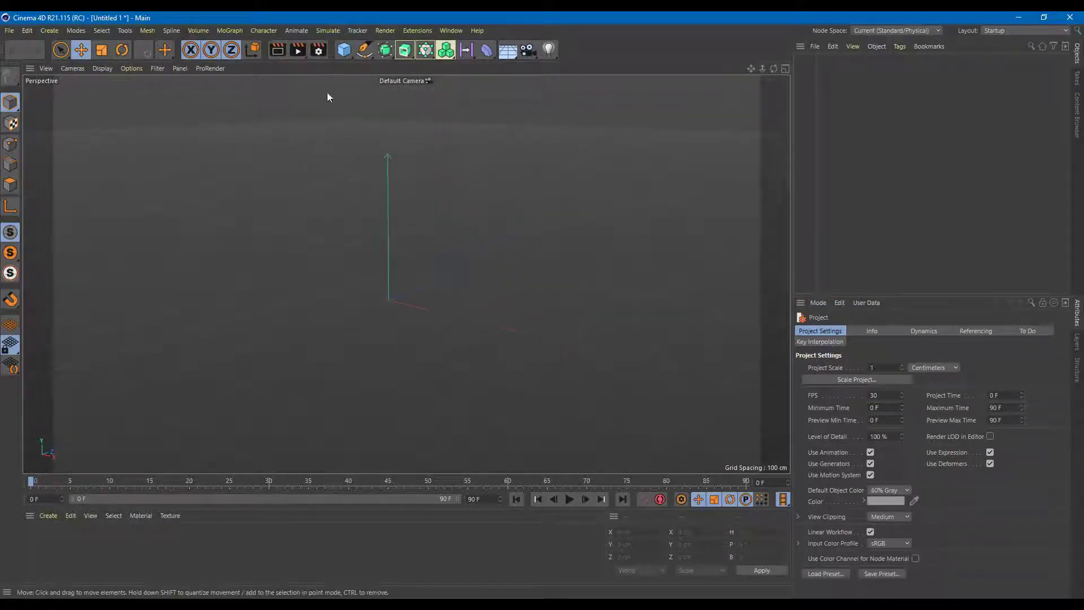
{"action": "left_click", "coordinate": [344, 51]}
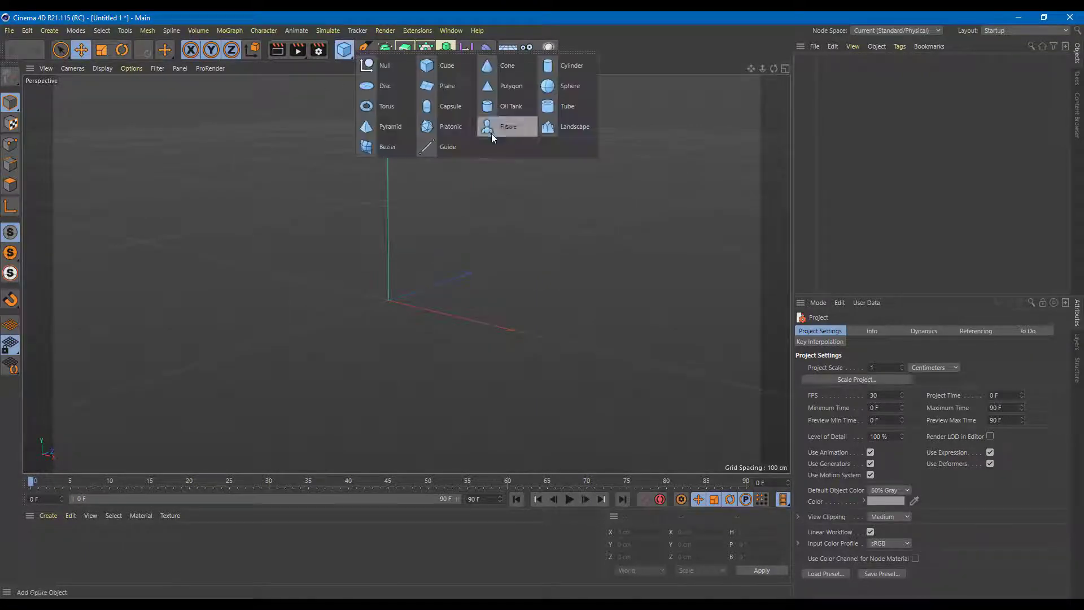
{"action": "left_click", "coordinate": [406, 107]}
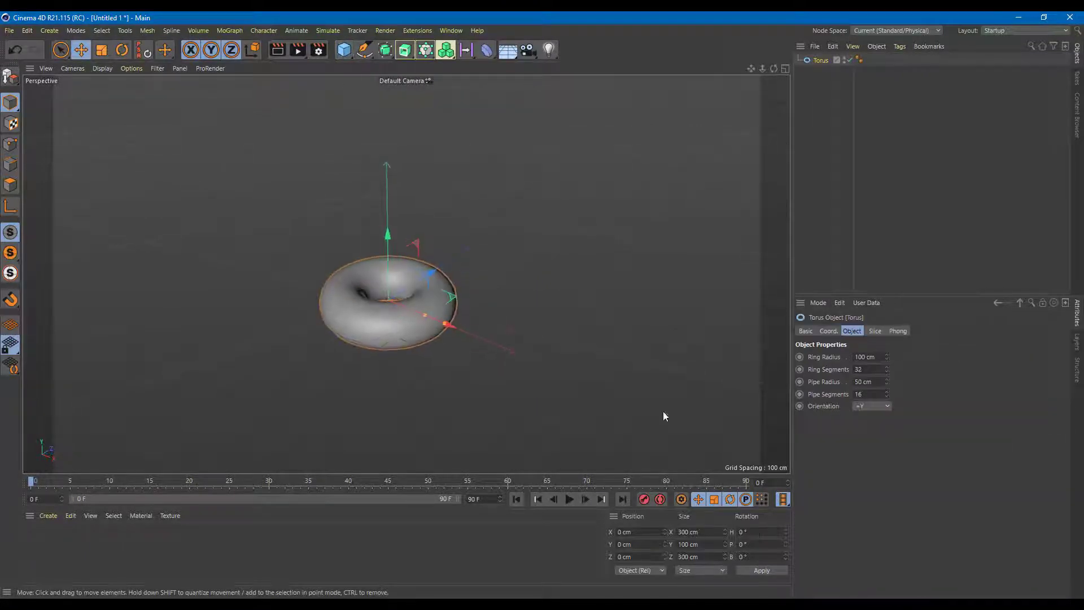
{"action": "left_click_drag", "start_coordinate": [705, 533], "coordinate": [625, 534]}
{"action": "type", "text": "30"}
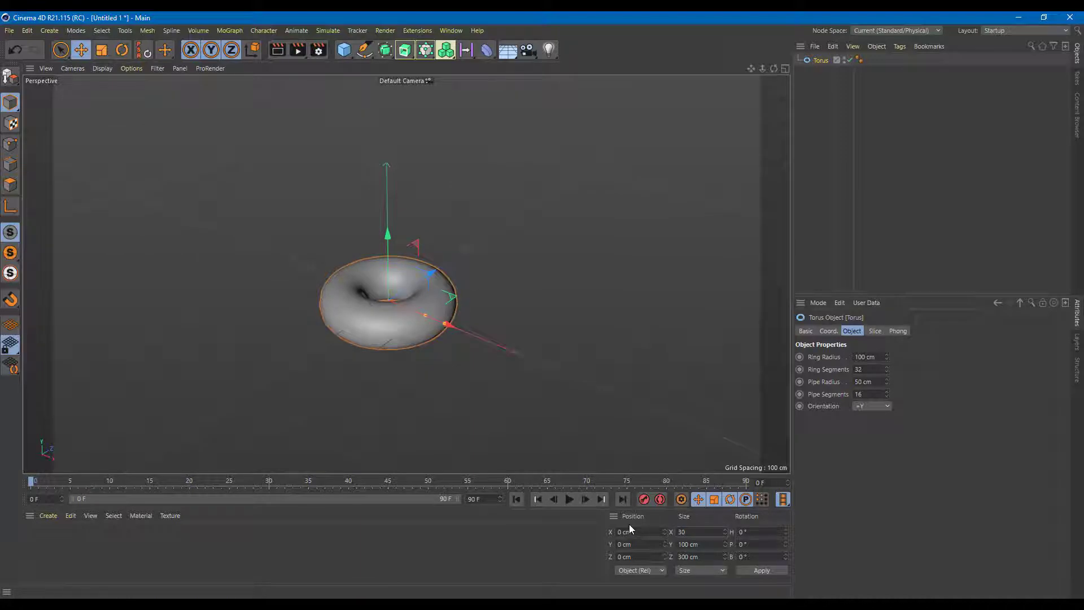
{"action": "key", "text": "Return"}
{"action": "scroll", "coordinate": [369, 336], "scroll_direction": "up", "scroll_amount": 5}
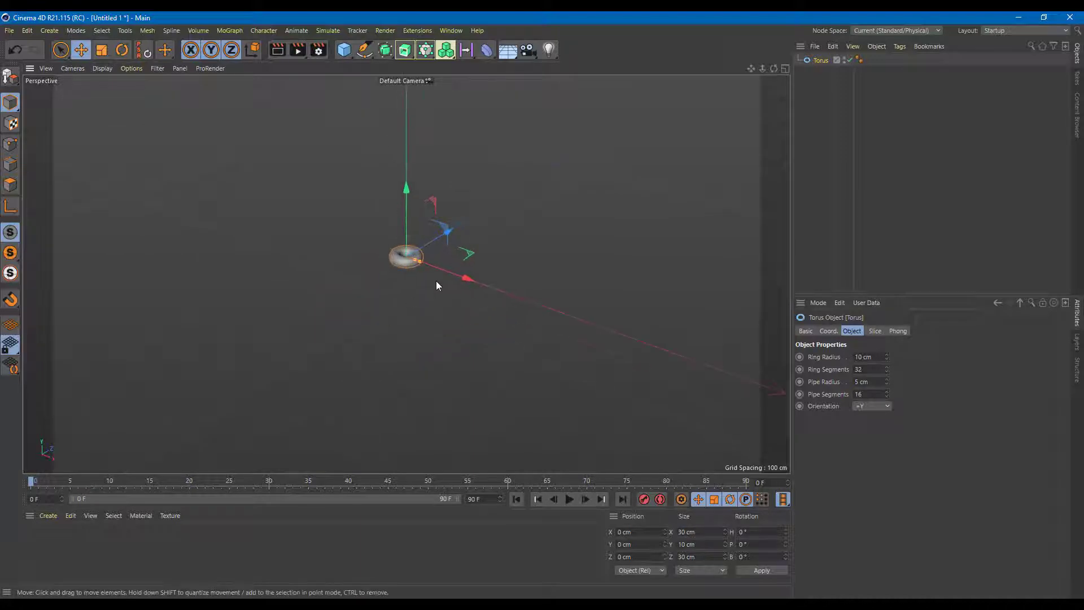
{"action": "key", "text": "h"}
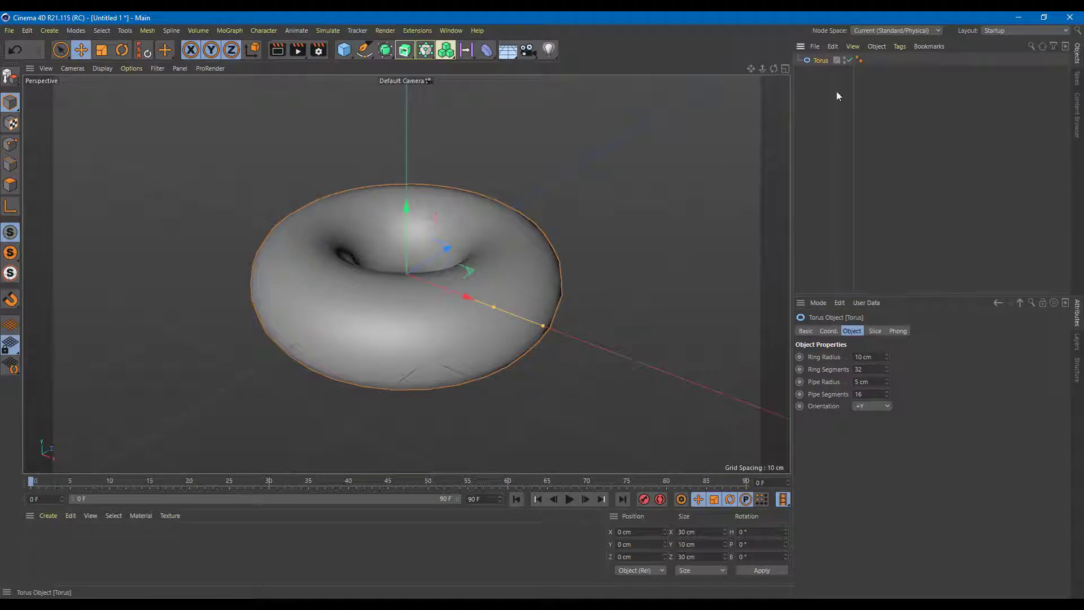
- Give the torus 42 ring segments and add a Cloner object to the scene
{"action": "left_click_drag", "start_coordinate": [886, 370], "coordinate": [888, 387]}
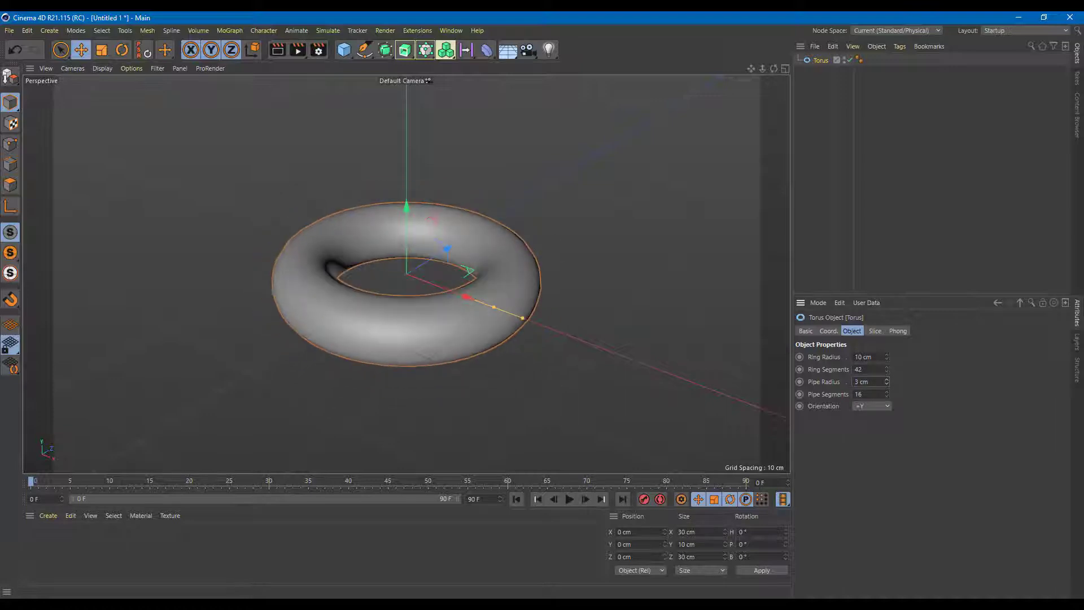
{"action": "left_click_drag", "start_coordinate": [602, 187], "coordinate": [600, 225], "text": "alt"}
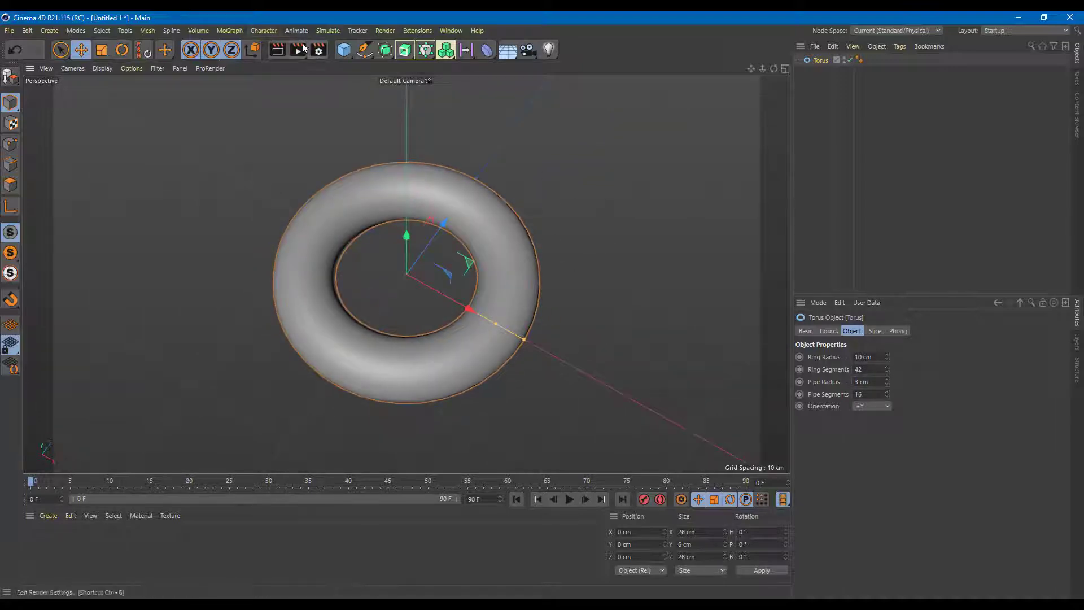
{"action": "left_click", "coordinate": [225, 31]}
{"action": "left_click", "coordinate": [263, 67]}
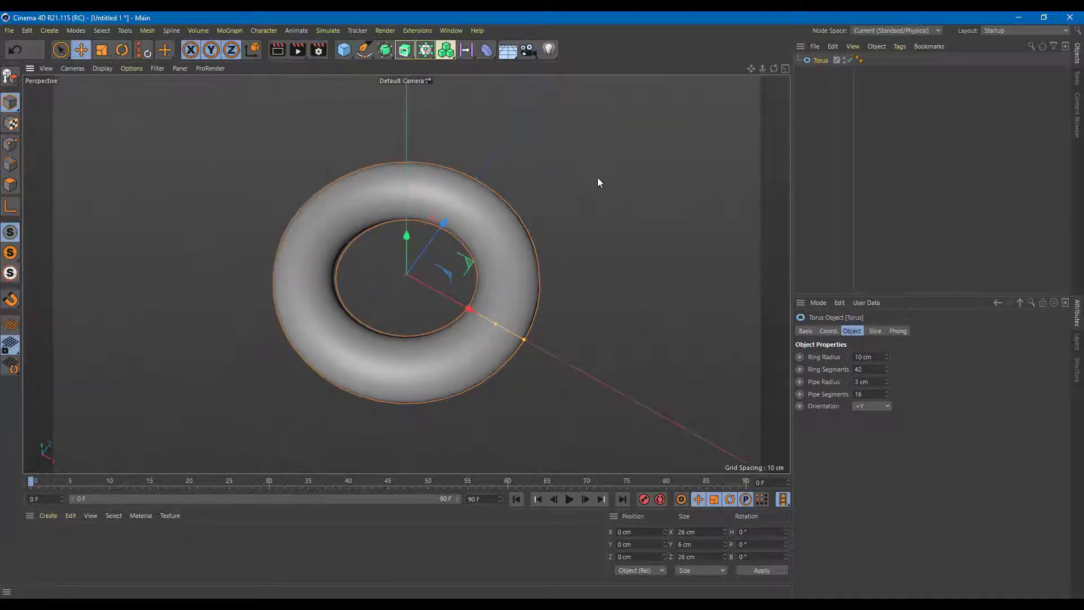
- Nest the torus under the Cloner in the Object Manager
{"action": "left_click_drag", "start_coordinate": [820, 72], "coordinate": [820, 62]}
{"action": "scroll", "coordinate": [572, 278], "scroll_direction": "down", "scroll_amount": 5}
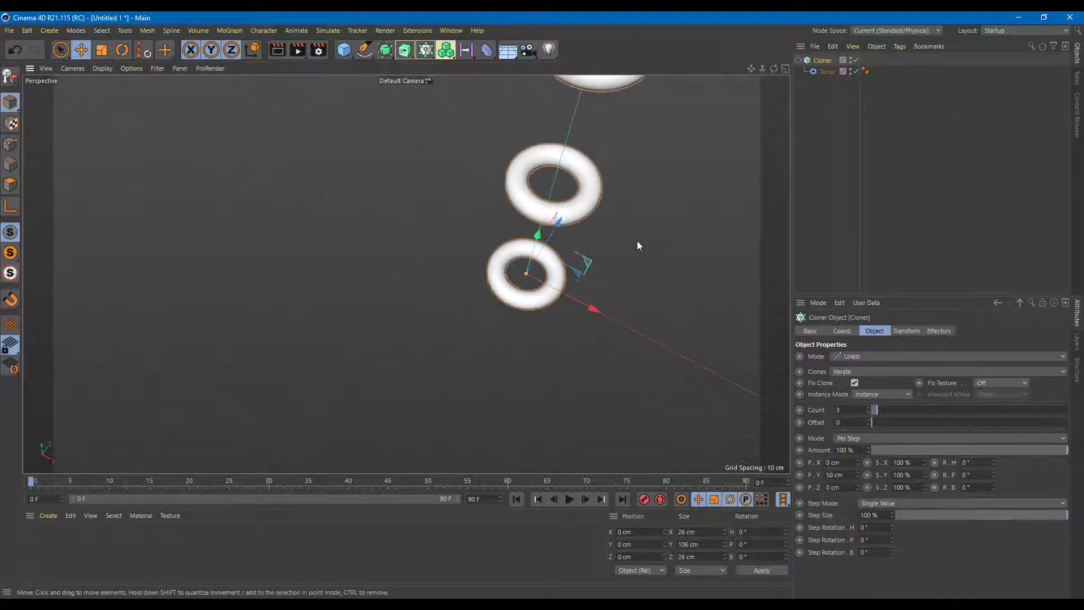
{"action": "middle_click_drag", "start_coordinate": [637, 242], "coordinate": [492, 333], "text": "alt"}
{"action": "left_click_drag", "start_coordinate": [493, 333], "coordinate": [564, 271], "text": "alt"}
- Switch the Cloner to Grid Array mode and raise the X count to 13
{"action": "left_click", "coordinate": [857, 357]}
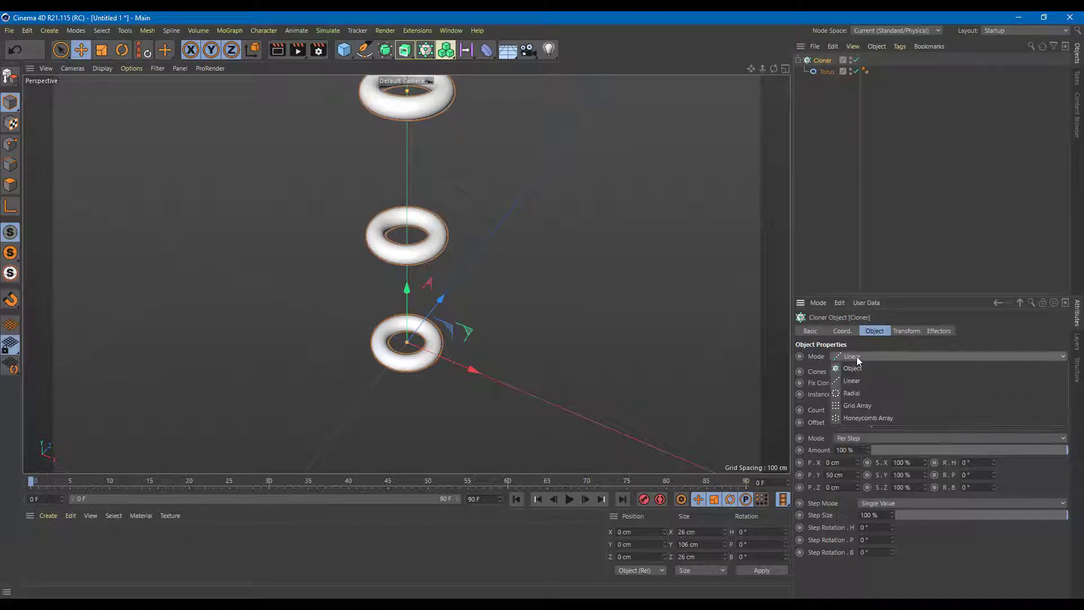
{"action": "left_click", "coordinate": [876, 405]}
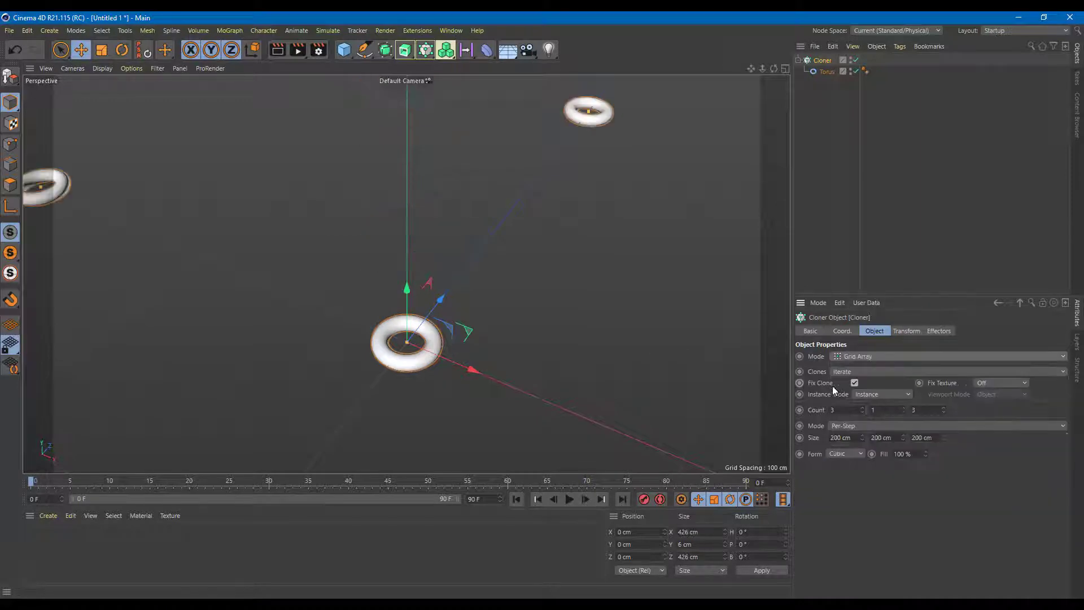
{"action": "left_click_drag", "start_coordinate": [862, 410], "coordinate": [963, 424]}
{"action": "mouse_move", "coordinate": [477, 344]}
{"action": "left_mouse_down", "text": "alt"}
{"action": "mouse_move", "coordinate": [515, 356]}
{"action": "mouse_move", "coordinate": [607, 354]}
{"action": "left_mouse_up", "text": "alt"}
{"action": "scroll", "coordinate": [606, 353], "scroll_direction": "down", "scroll_amount": 10}
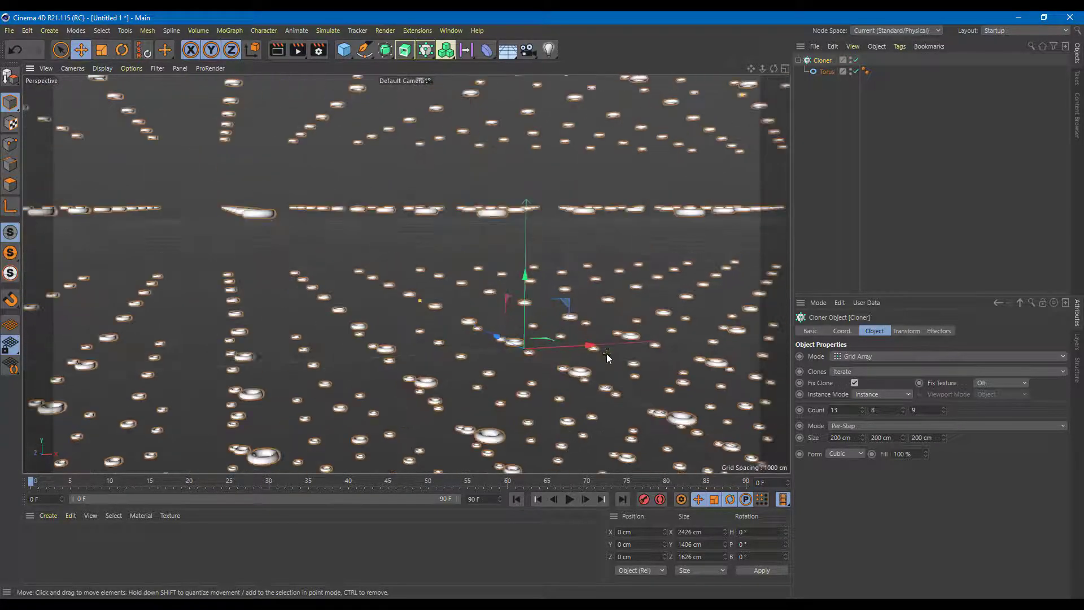
{"action": "left_click_drag", "start_coordinate": [667, 377], "coordinate": [722, 406], "text": "alt"}
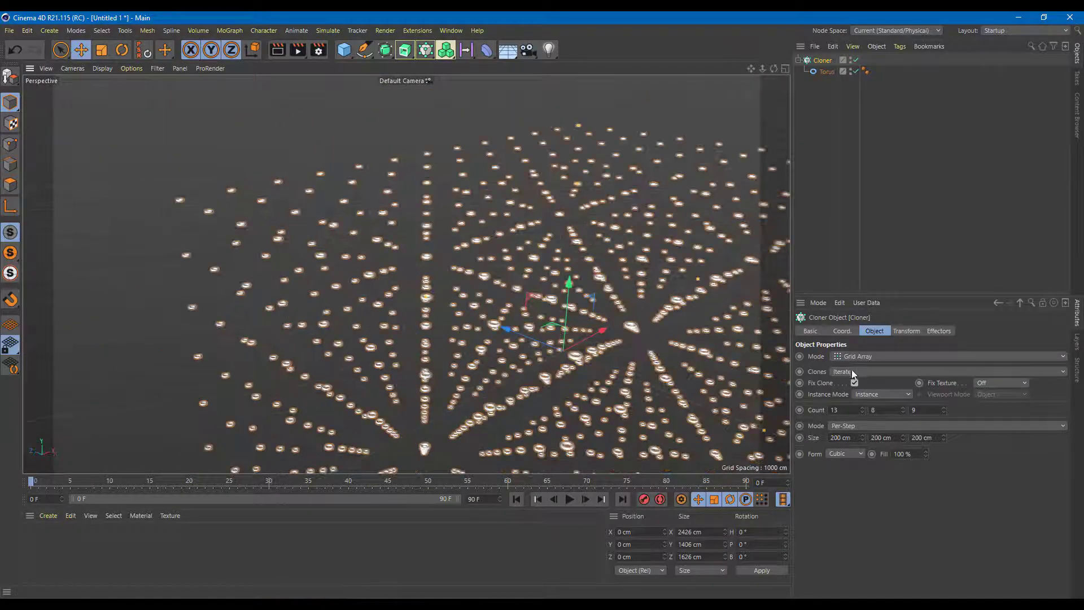
- Set the Cloner's grid counts to 5 clones on each axis
{"action": "left_click_drag", "start_coordinate": [843, 409], "coordinate": [813, 407]}
{"action": "key", "text": "Tab"}
{"action": "type", "text": "5"}
{"action": "key", "text": "Tab"}
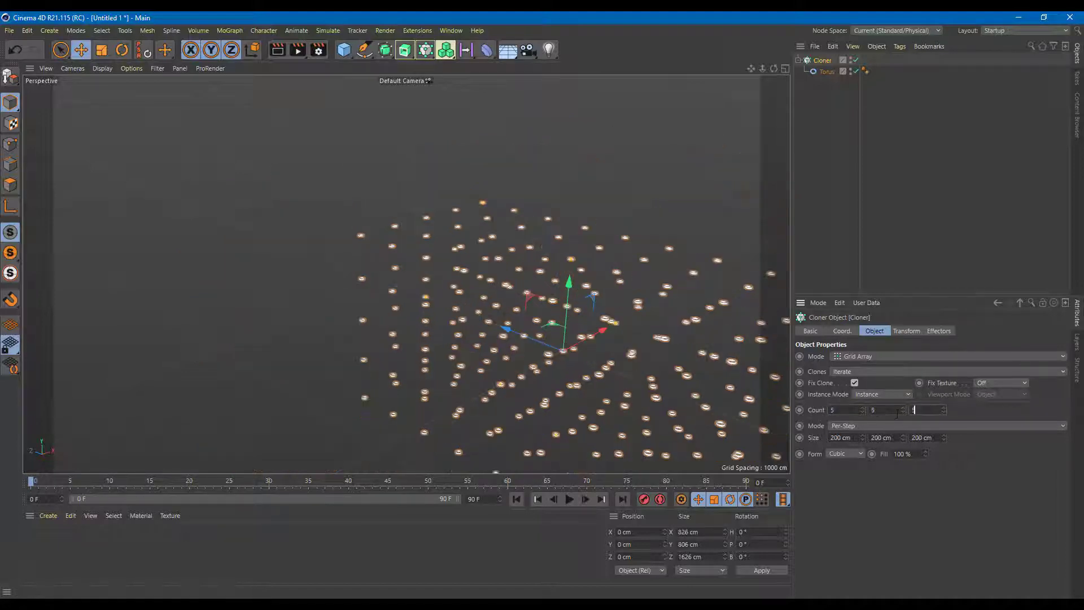
{"action": "type", "text": "5"}
{"action": "left_click", "coordinate": [853, 412]}
{"action": "scroll", "coordinate": [652, 348], "scroll_direction": "up", "scroll_amount": 6}
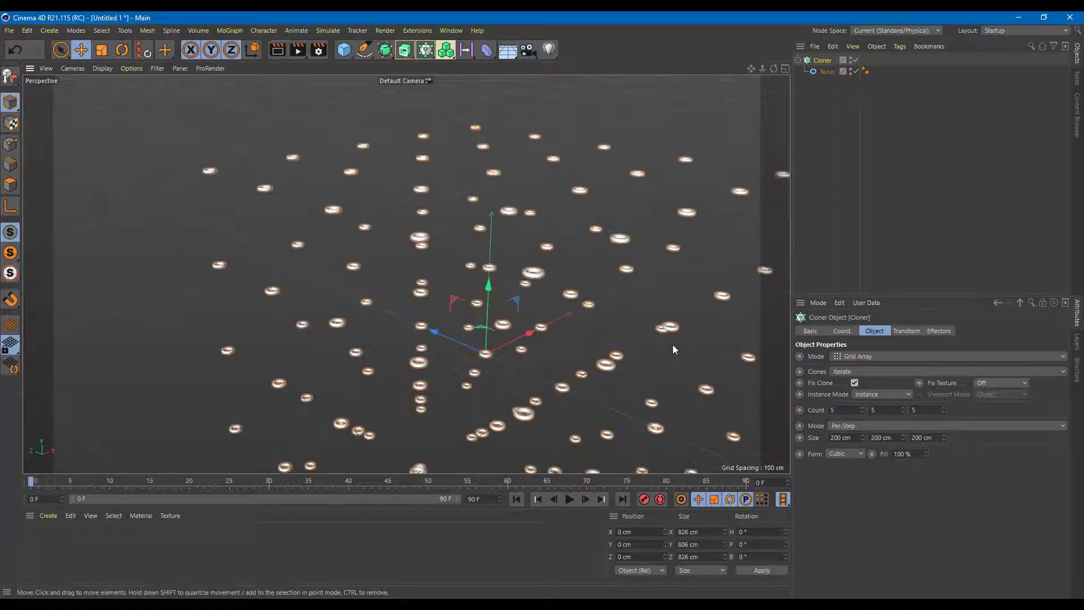
- Tighten the grid spacing to 78, 41 and 67 cm, keeping the Y count at 5
{"action": "left_click_drag", "start_coordinate": [862, 439], "coordinate": [817, 438]}
{"action": "left_click", "coordinate": [904, 412]}
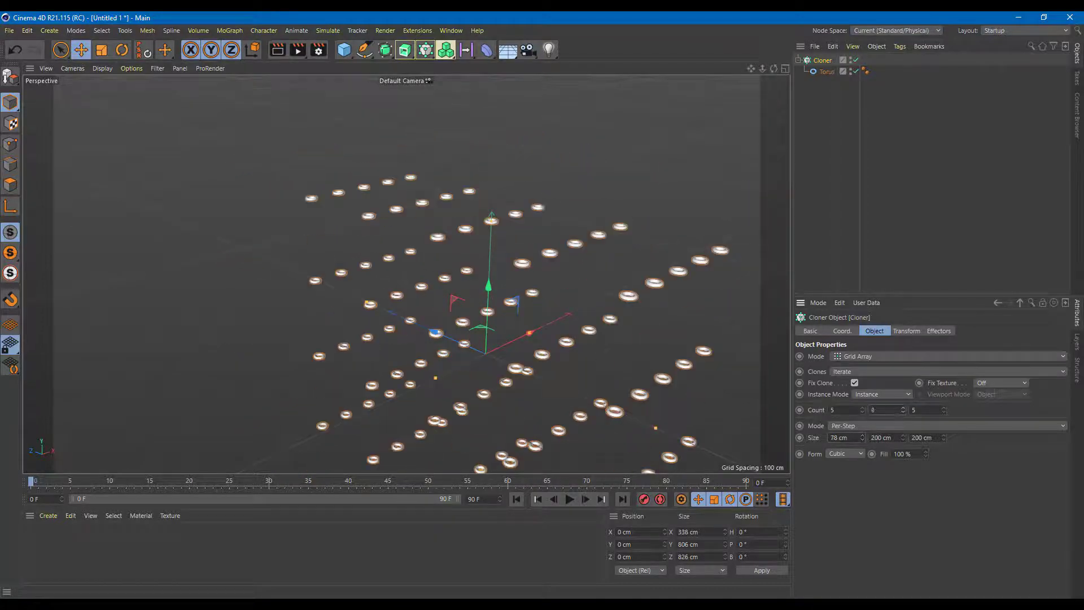
{"action": "scroll", "coordinate": [618, 337], "scroll_direction": "down", "scroll_amount": 6}
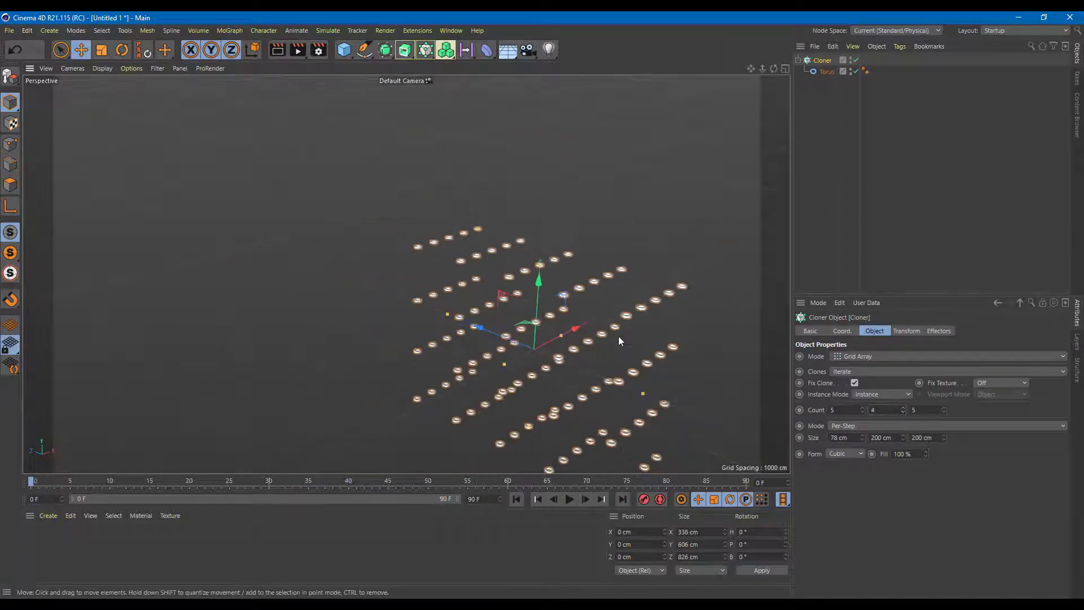
{"action": "left_click", "coordinate": [903, 408]}
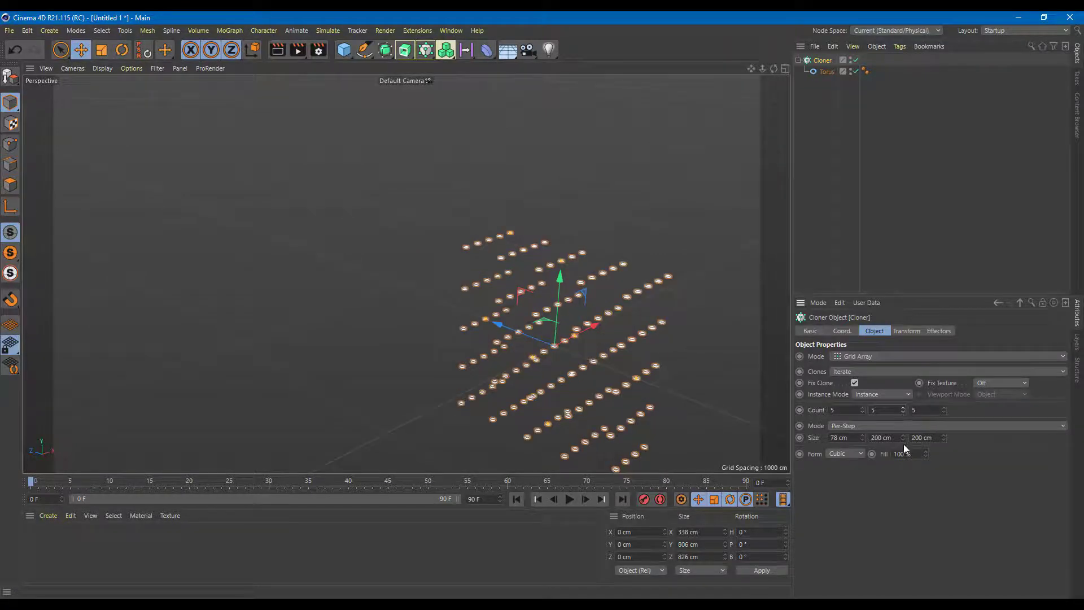
{"action": "left_click_drag", "start_coordinate": [903, 438], "coordinate": [871, 439]}
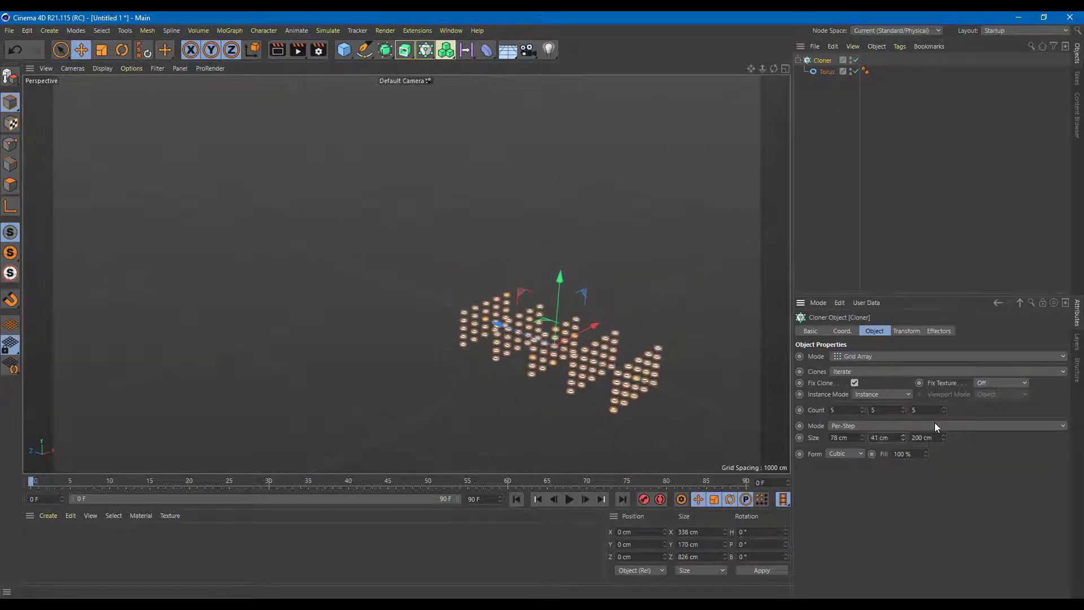
{"action": "left_click_drag", "start_coordinate": [944, 438], "coordinate": [905, 439]}
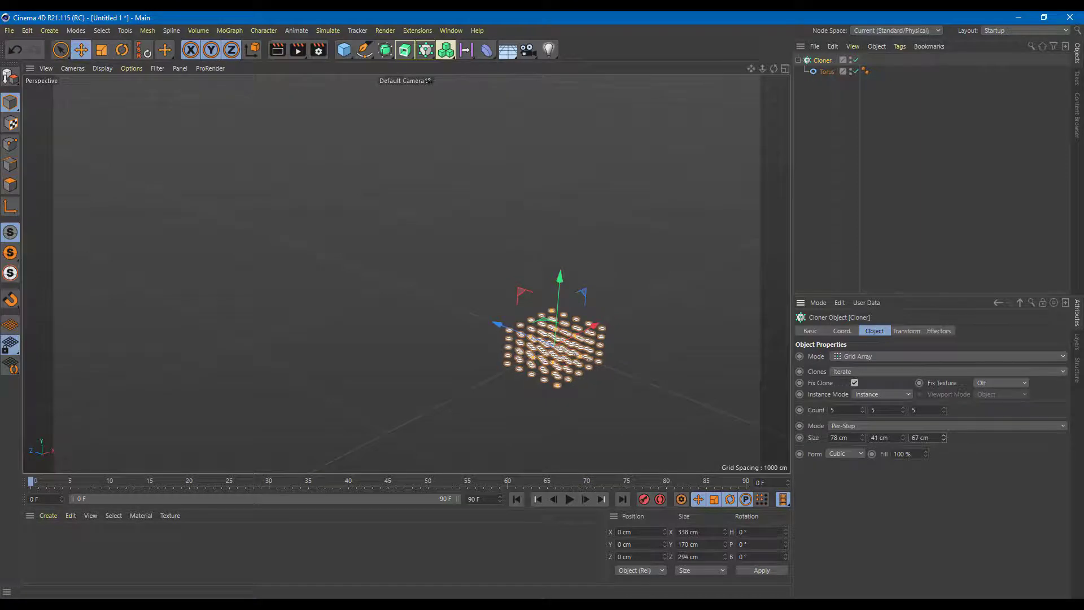
{"action": "left_click", "coordinate": [844, 454]}
- Set the grid Form to Sphere and try X counts of 10, then 5
{"action": "left_click", "coordinate": [857, 480]}
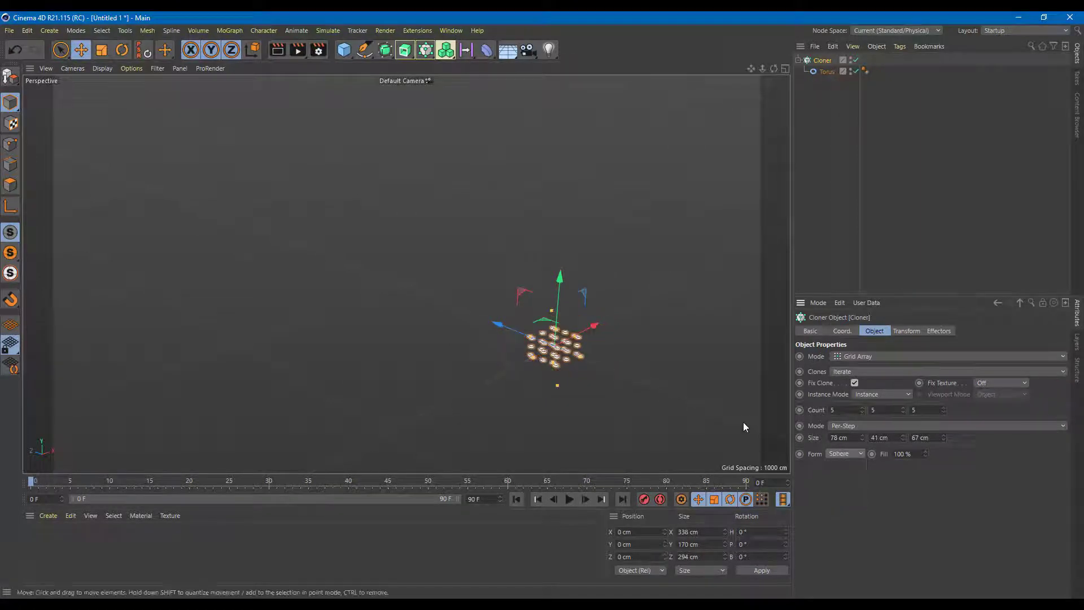
{"action": "scroll", "coordinate": [745, 374], "scroll_direction": "up", "scroll_amount": 5}
{"action": "middle_click_drag", "start_coordinate": [494, 294], "coordinate": [450, 276], "text": "alt"}
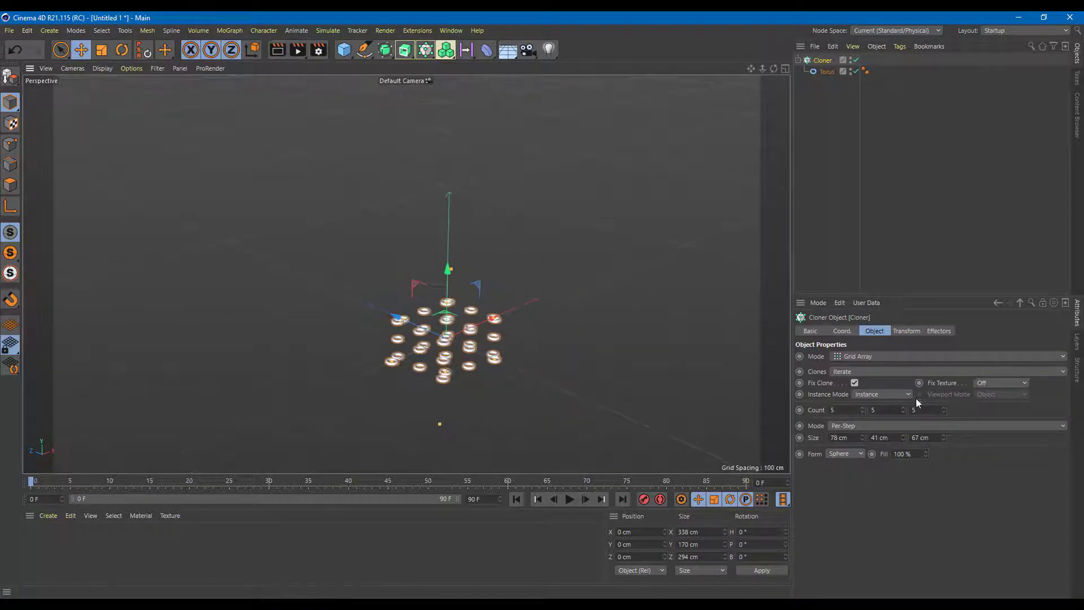
{"action": "mouse_move", "coordinate": [862, 410]}
{"action": "left_mouse_down"}
{"action": "mouse_move", "coordinate": [947, 413]}
{"action": "mouse_move", "coordinate": [939, 435]}
{"action": "mouse_move", "coordinate": [944, 423]}
{"action": "left_mouse_up"}
{"action": "left_click_drag", "start_coordinate": [588, 344], "coordinate": [584, 308], "text": "alt"}
{"action": "double_click", "coordinate": [836, 410]}
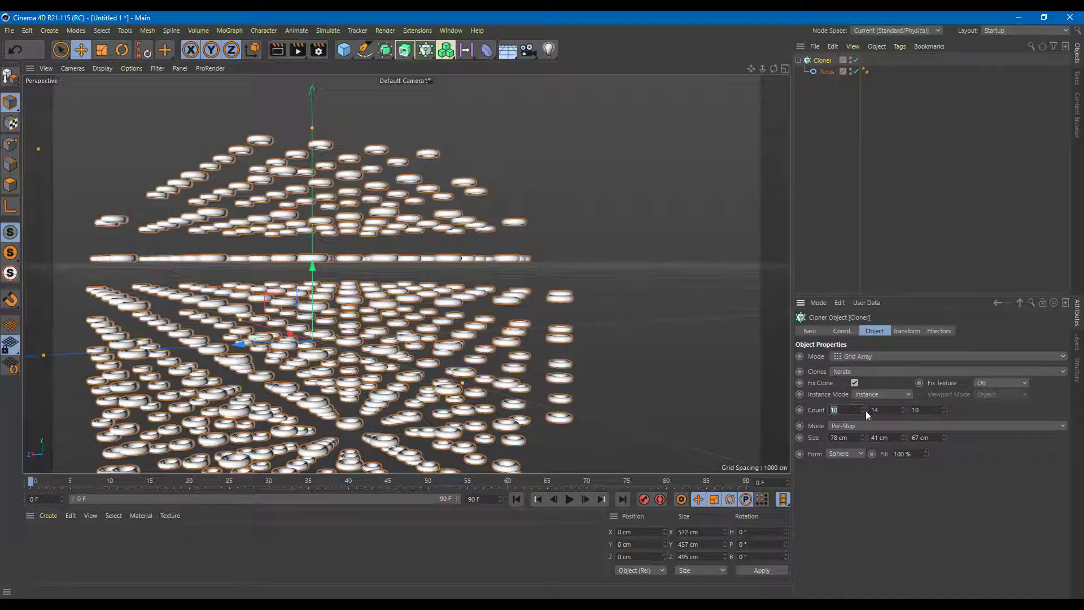
{"action": "type", "text": "55"}
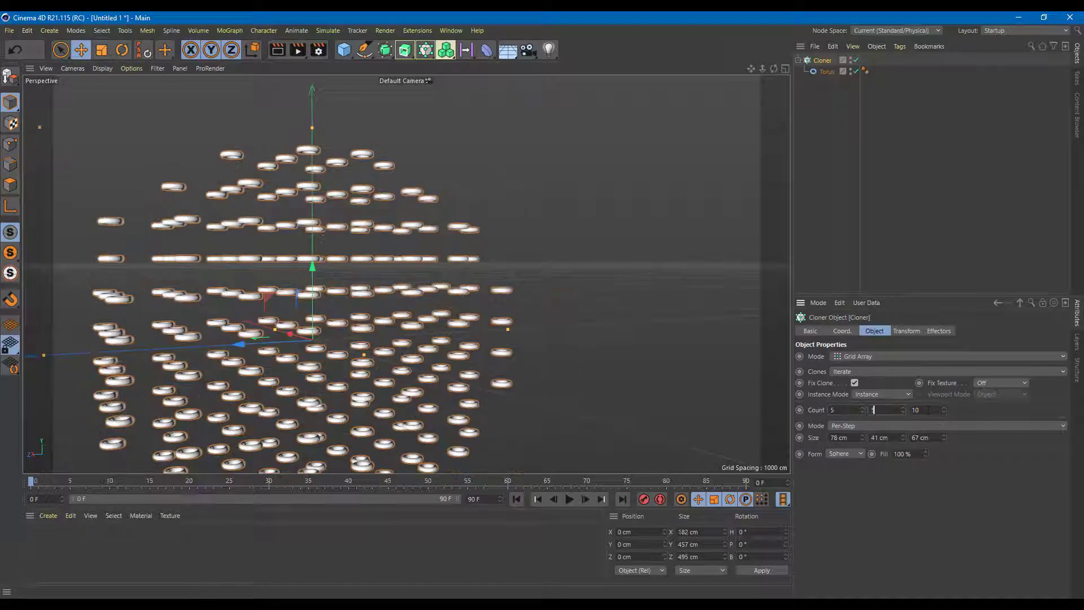
{"action": "key", "text": "Tab"}
{"action": "type", "text": "5"}
{"action": "left_click", "coordinate": [628, 371]}
{"action": "left_click", "coordinate": [365, 337]}
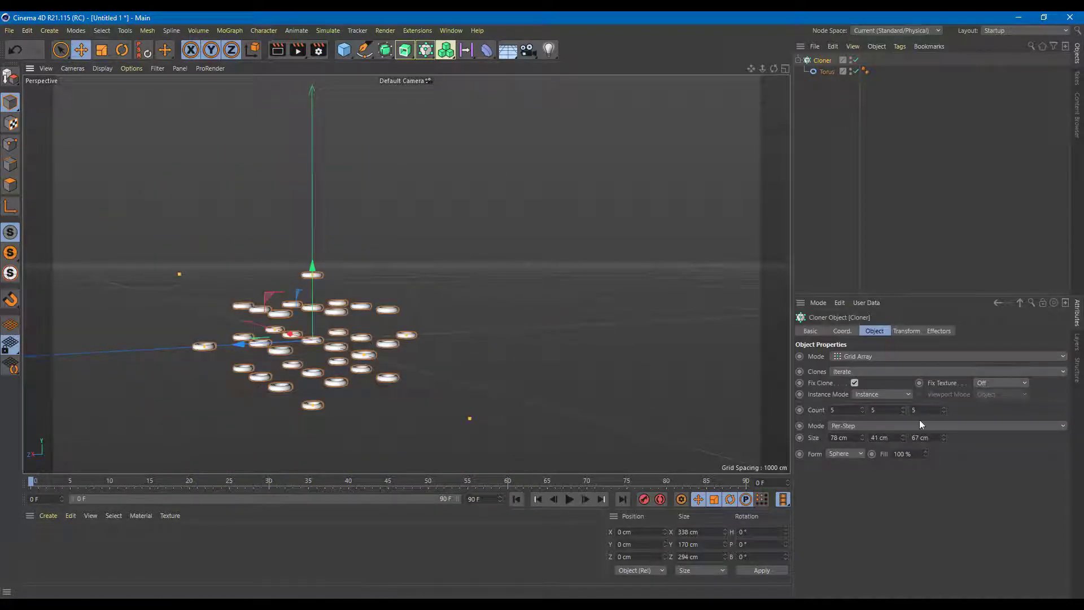
- Set the clone counts to 7 × 7 × 7
{"action": "double_click", "coordinate": [841, 410]}
{"action": "type", "text": "7"}
{"action": "key", "text": "Tab"}
{"action": "type", "text": "7"}
{"action": "key", "text": "Tab"}
{"action": "type", "text": "7"}
{"action": "left_click", "coordinate": [541, 361]}
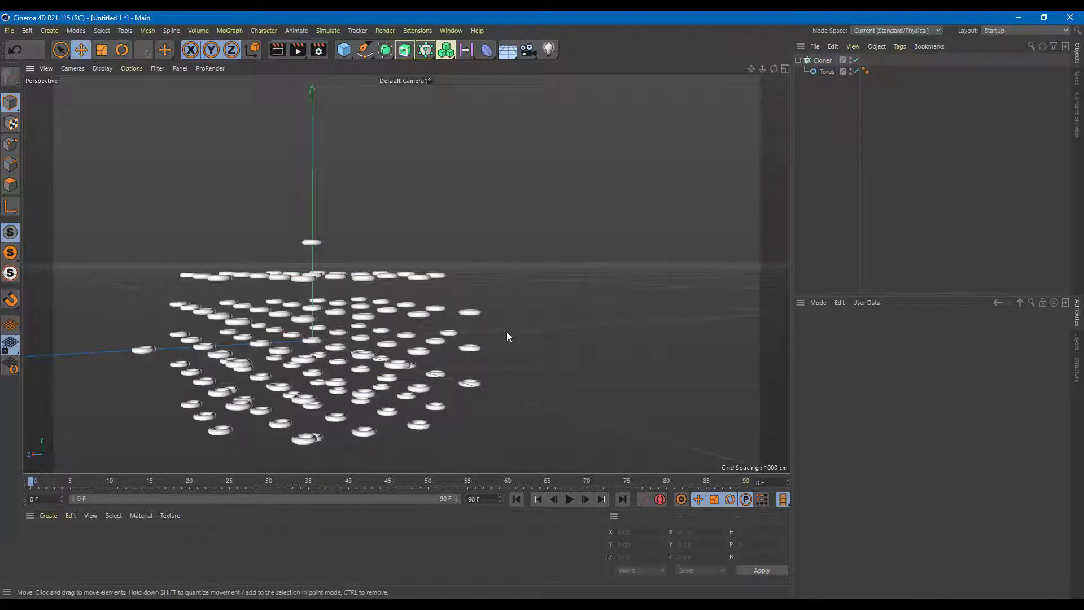
{"action": "left_click", "coordinate": [387, 316]}
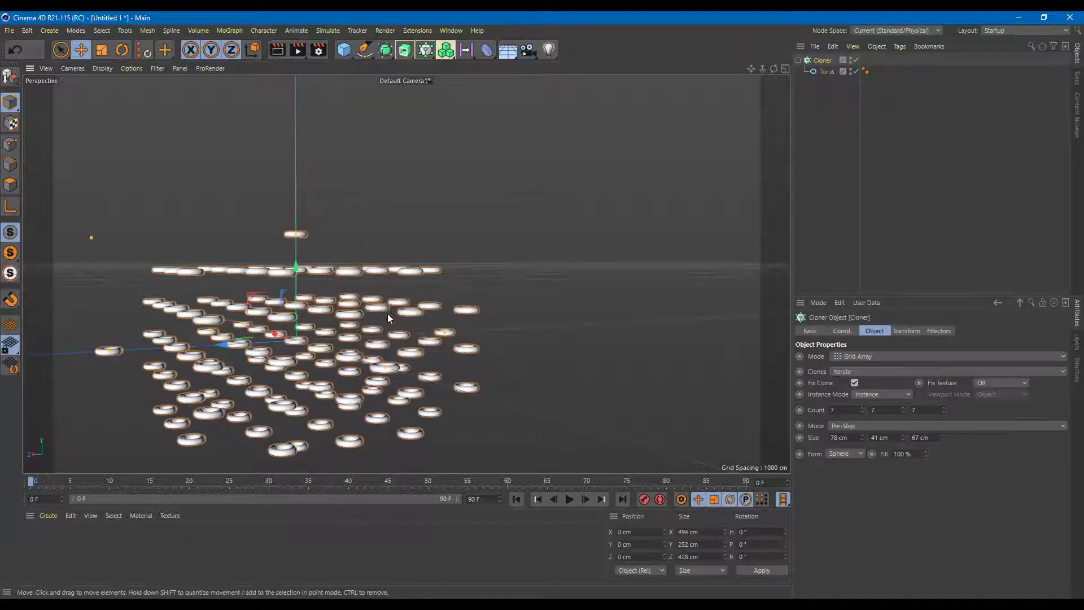
- Widen the Y spacing from 41 cm to 77 cm and orbit to inspect the clone sphere
{"action": "left_click_drag", "start_coordinate": [387, 318], "coordinate": [632, 339], "text": "alt"}
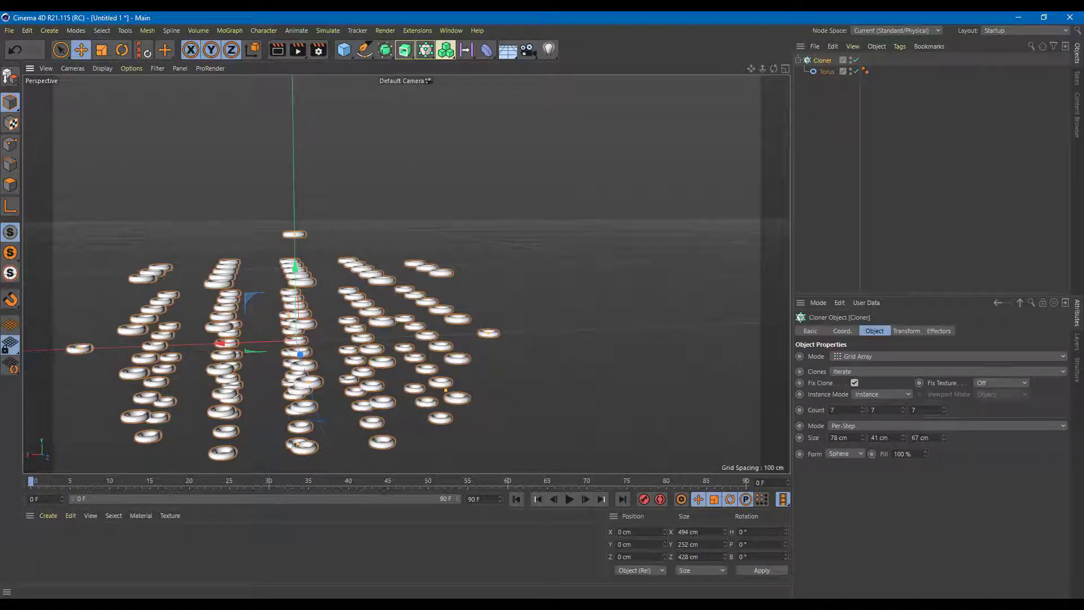
{"action": "left_click_drag", "start_coordinate": [903, 437], "coordinate": [903, 418]}
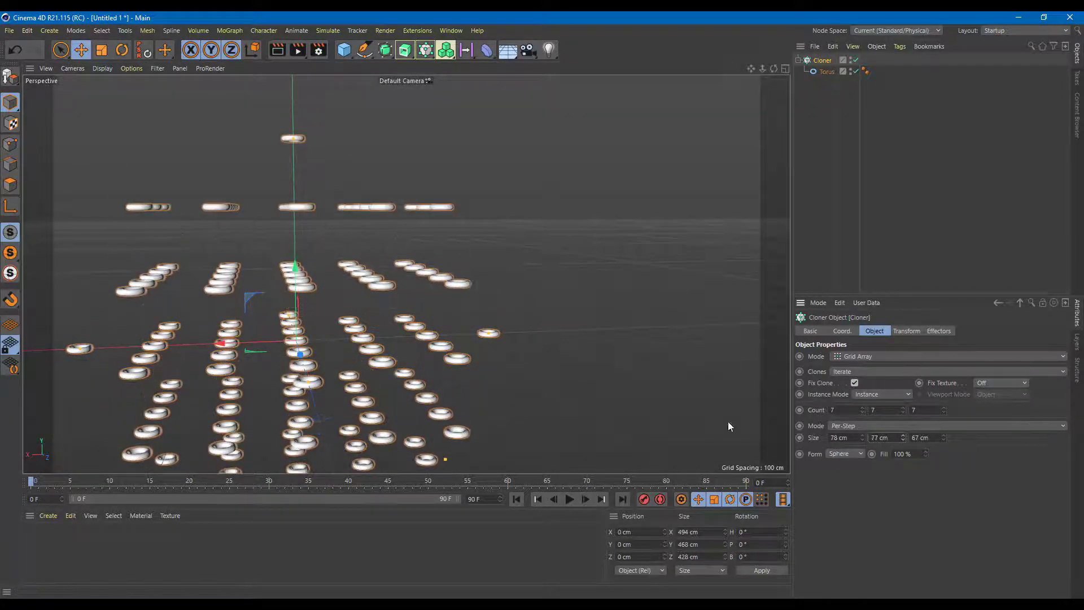
{"action": "scroll", "coordinate": [412, 349], "scroll_direction": "down", "scroll_amount": 5}
{"action": "mouse_move", "coordinate": [412, 349]}
{"action": "left_mouse_down", "text": "alt"}
{"action": "mouse_move", "coordinate": [540, 370]}
{"action": "mouse_move", "coordinate": [476, 380]}
{"action": "mouse_move", "coordinate": [586, 345]}
{"action": "left_mouse_up", "text": "alt"}
{"action": "scroll", "coordinate": [477, 379], "scroll_direction": "up", "scroll_amount": 5}
{"action": "mouse_move", "coordinate": [496, 296]}
{"action": "left_mouse_down", "text": "alt"}
{"action": "mouse_move", "coordinate": [625, 326]}
{"action": "mouse_move", "coordinate": [637, 238]}
{"action": "mouse_move", "coordinate": [527, 249]}
{"action": "mouse_move", "coordinate": [536, 245]}
{"action": "left_mouse_up", "text": "alt"}
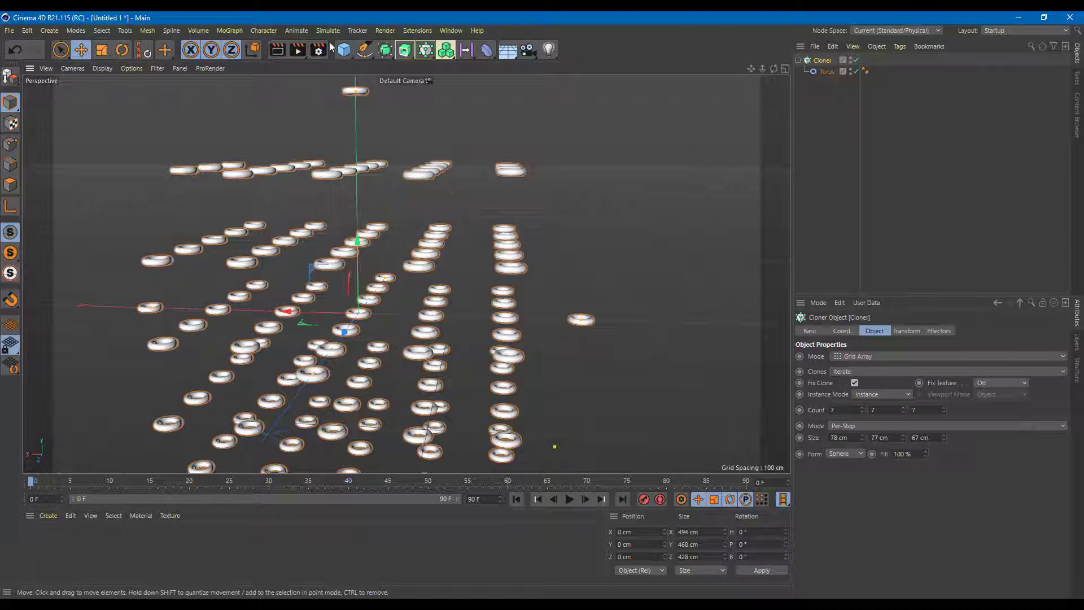
- Tear off the MoGraph menu and effector list as floating palettes, then close both
{"action": "left_click", "coordinate": [233, 31]}
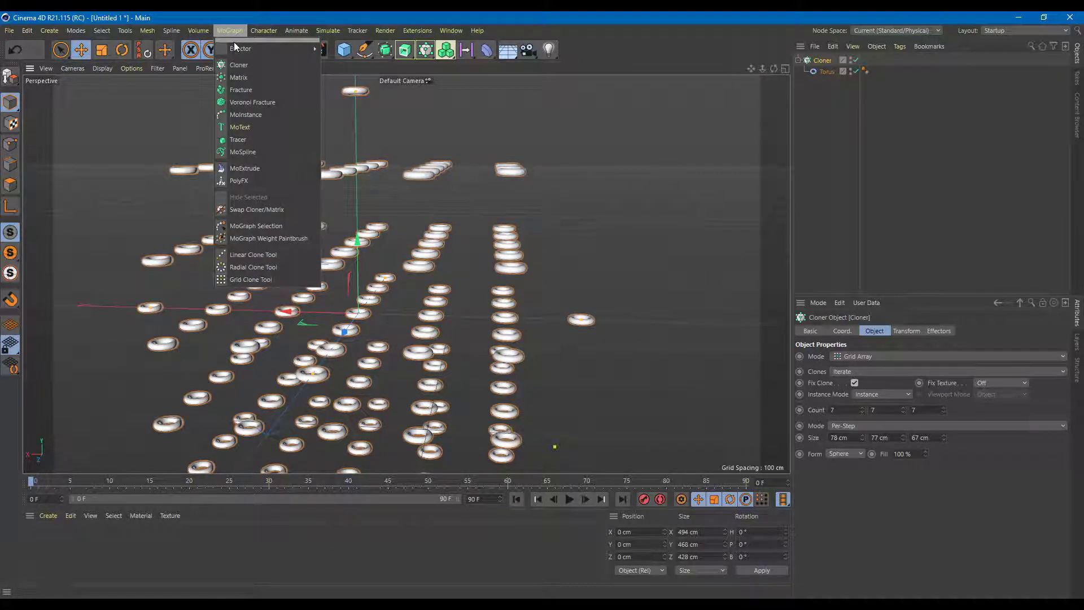
{"action": "left_click", "coordinate": [236, 41]}
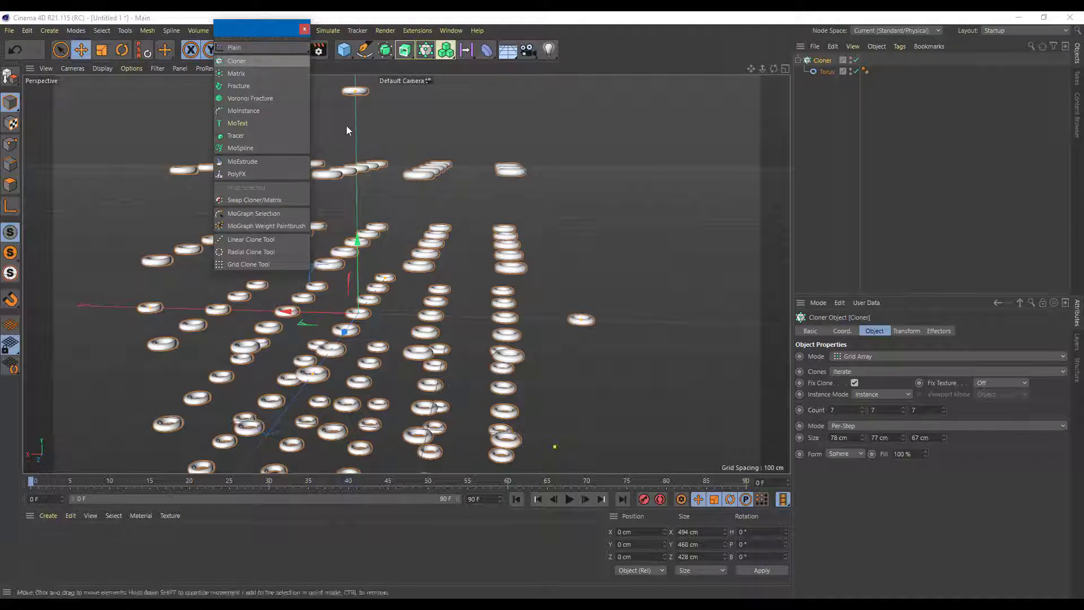
{"action": "mouse_move", "coordinate": [265, 45]}
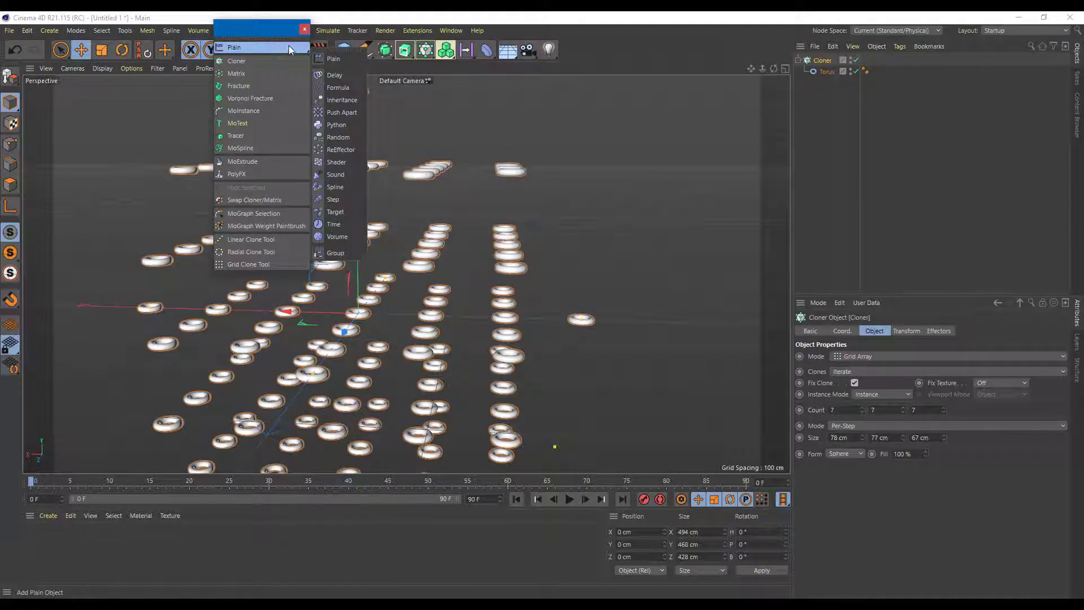
{"action": "left_click", "coordinate": [325, 49]}
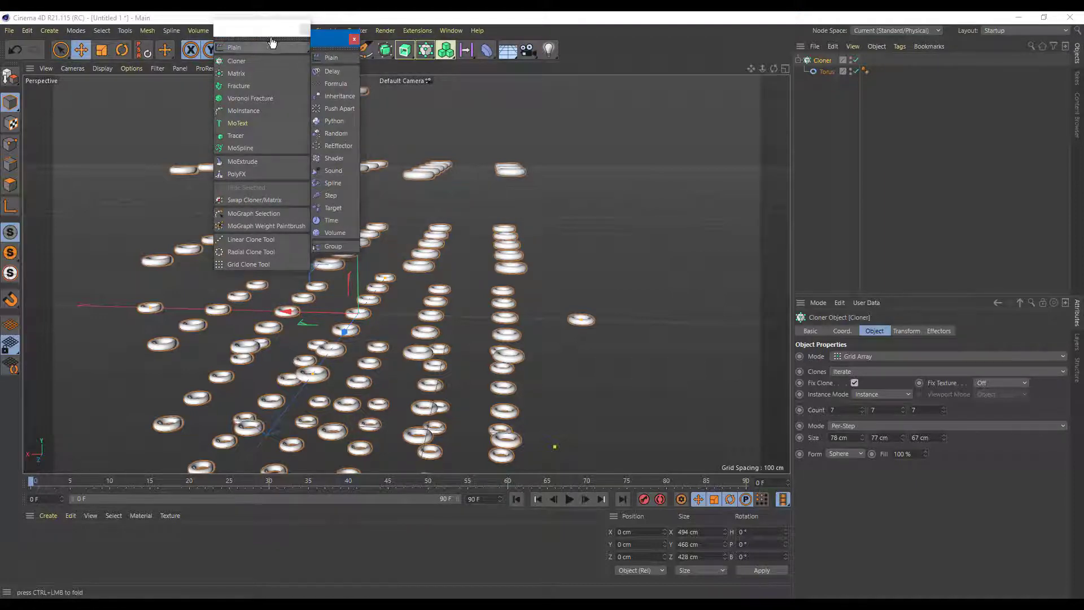
{"action": "left_click", "coordinate": [305, 30]}
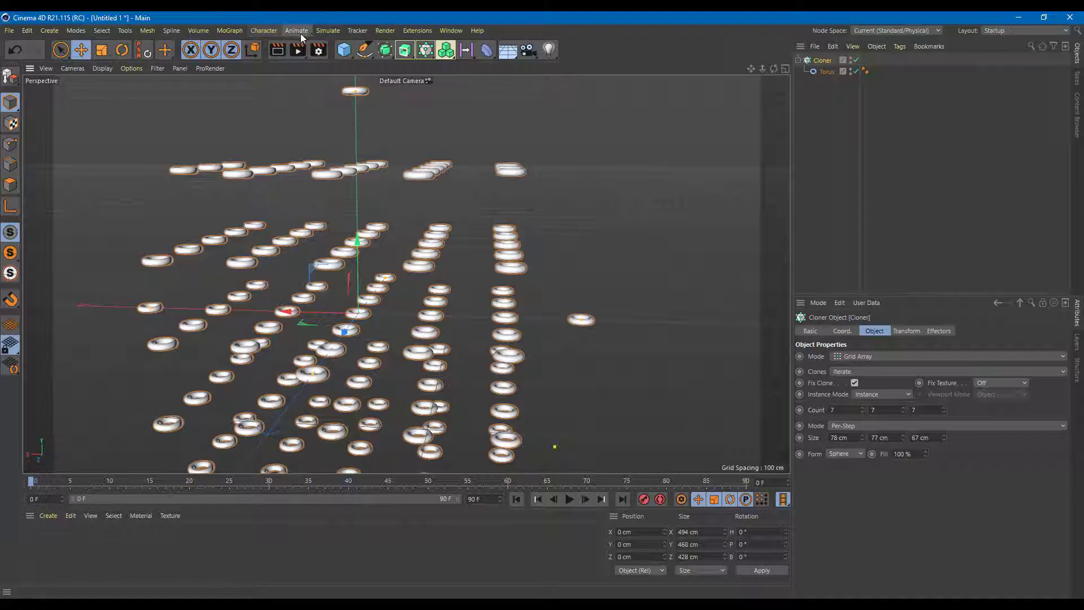
- Tear off the Effector submenu again and park it over the viewport's top-left
{"action": "left_click", "coordinate": [238, 29]}
{"action": "mouse_move", "coordinate": [286, 49]}
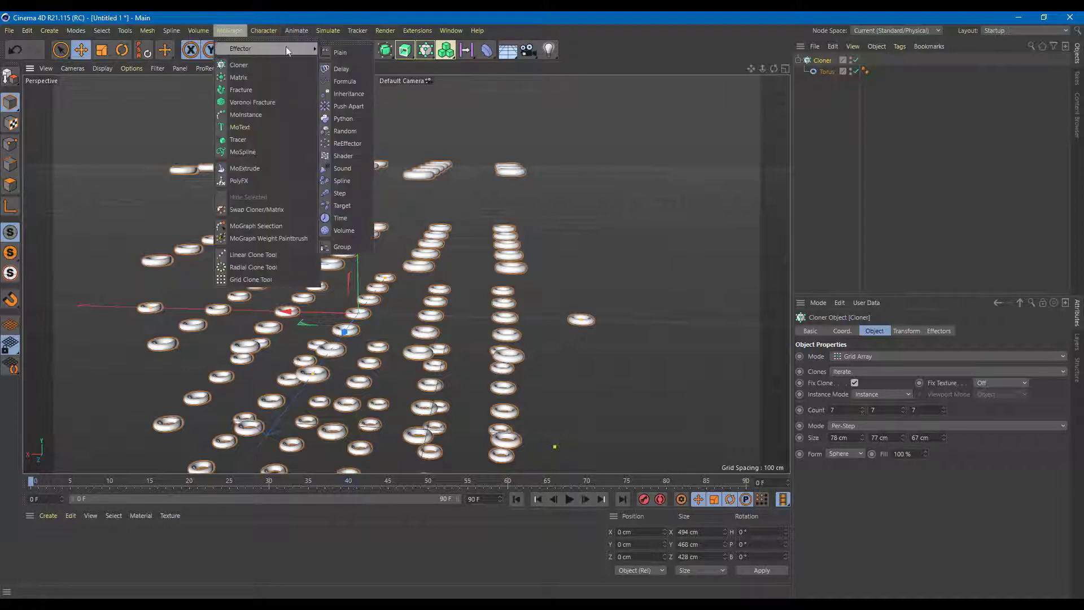
{"action": "left_click", "coordinate": [340, 43]}
{"action": "left_click_drag", "start_coordinate": [333, 34], "coordinate": [69, 69]}
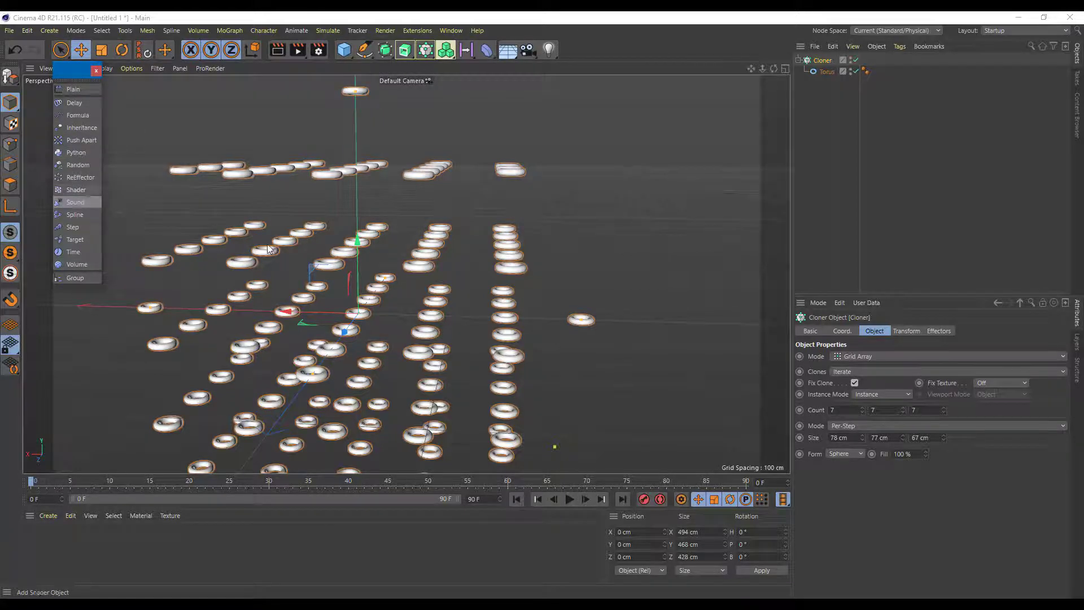
- Pan and orbit around the clone sphere, undoing an accidental upward move of the grid
{"action": "scroll", "coordinate": [452, 258], "scroll_direction": "down", "scroll_amount": 8}
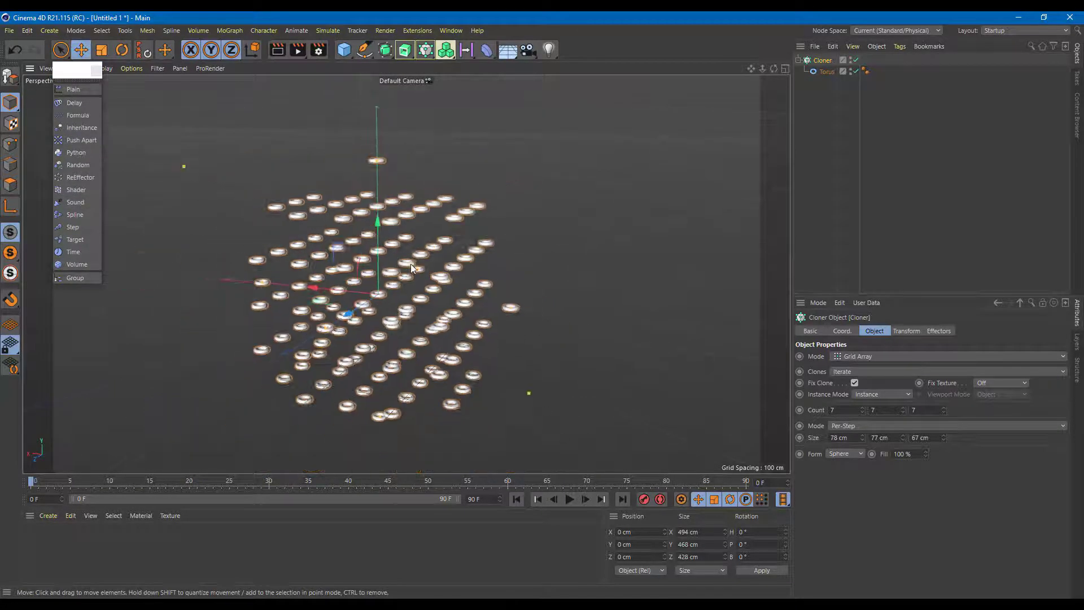
{"action": "mouse_move", "coordinate": [337, 259]}
{"action": "middle_mouse_down", "text": "alt"}
{"action": "mouse_move", "coordinate": [401, 252]}
{"action": "mouse_move", "coordinate": [391, 260]}
{"action": "middle_mouse_up", "text": "alt"}
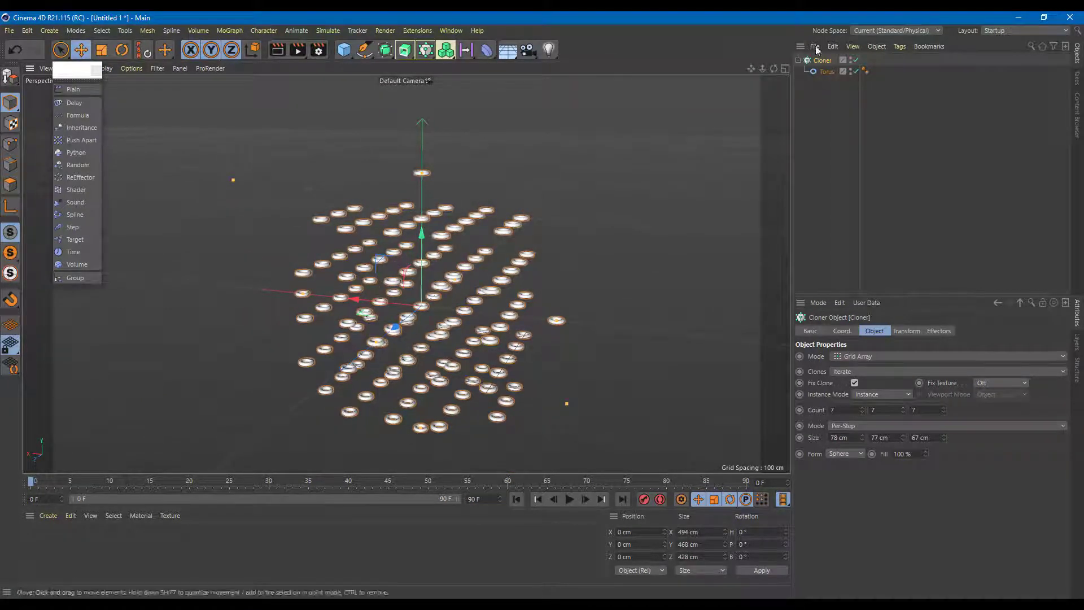
{"action": "left_click_drag", "start_coordinate": [425, 234], "coordinate": [442, 200]}
{"action": "key", "text": "ctrl+z"}
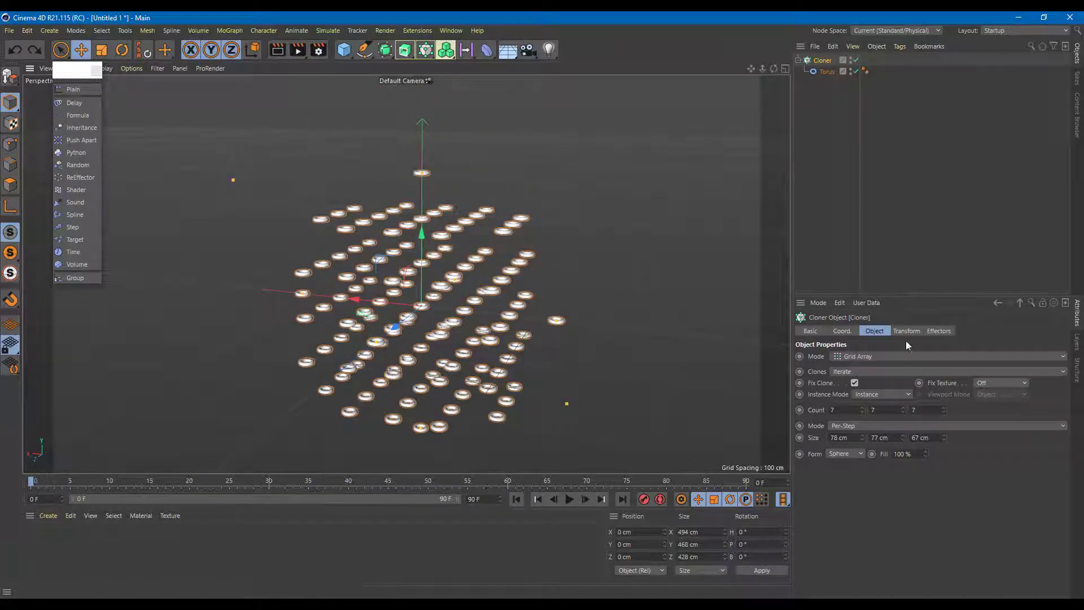
{"action": "mouse_move", "coordinate": [612, 384]}
{"action": "left_mouse_down", "text": "alt"}
{"action": "mouse_move", "coordinate": [539, 380]}
{"action": "mouse_move", "coordinate": [595, 384]}
{"action": "left_mouse_up", "text": "alt"}
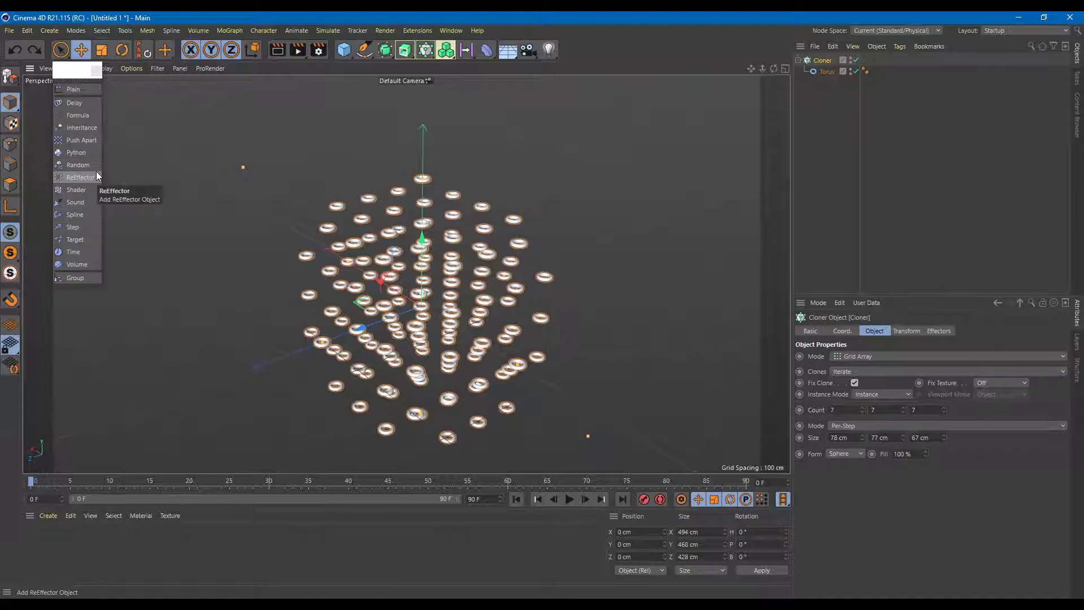
{"action": "left_click_drag", "start_coordinate": [241, 232], "coordinate": [169, 149], "text": "alt"}
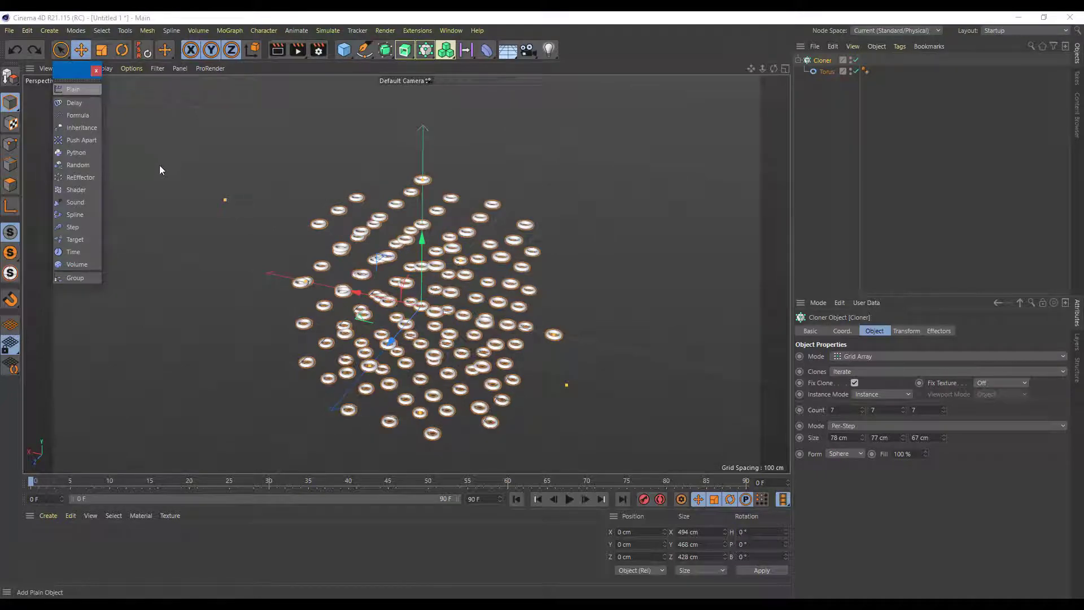
- Add a Plain effector below Torus and confirm it appears in the Cloner's Effectors list
{"action": "left_click", "coordinate": [79, 89]}
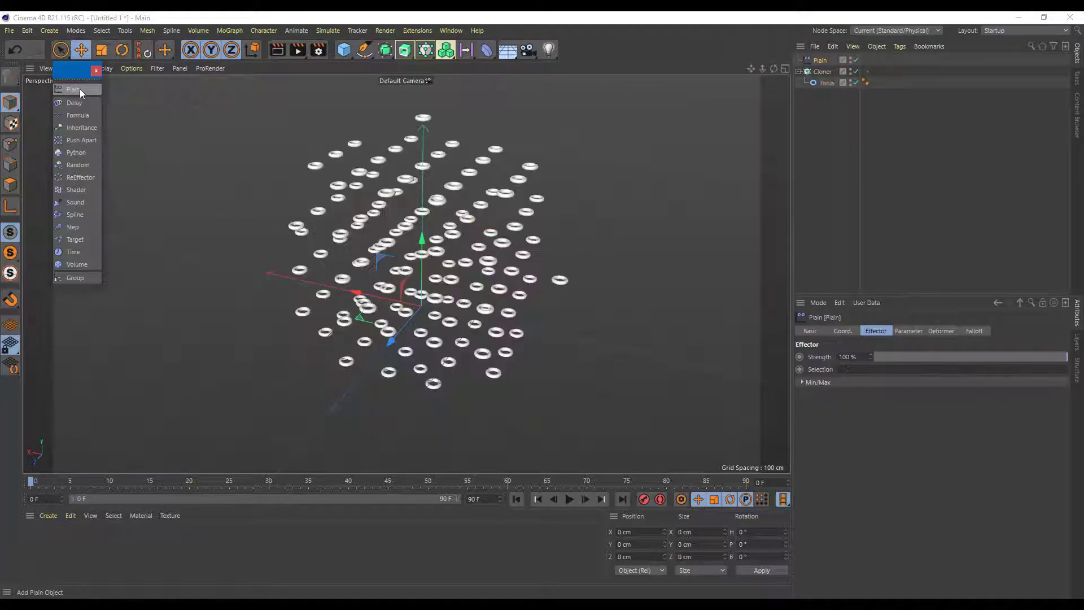
{"action": "left_click", "coordinate": [817, 60]}
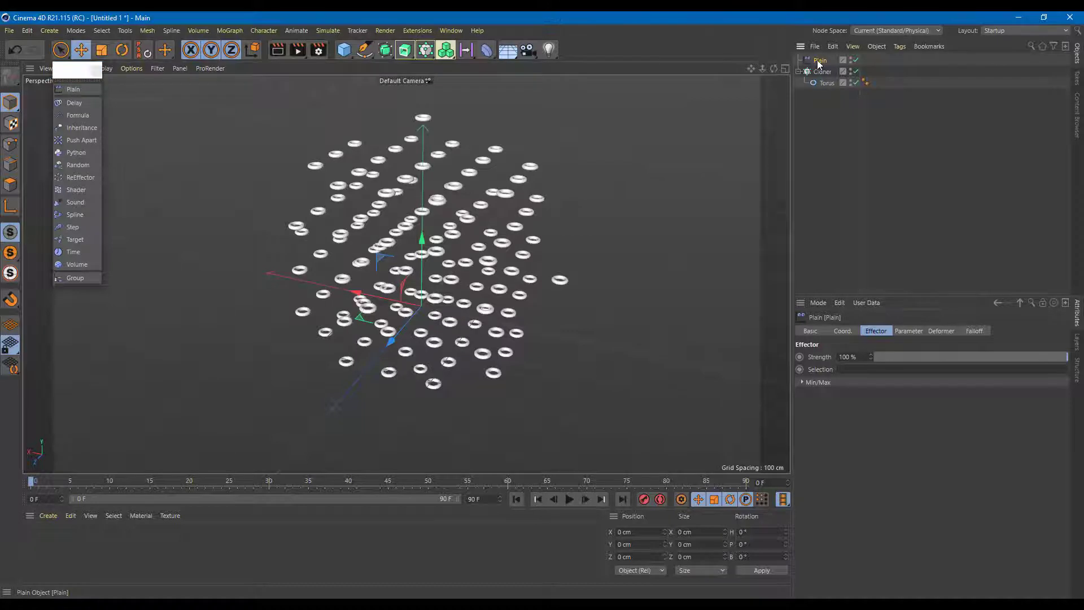
{"action": "left_click_drag", "start_coordinate": [819, 60], "coordinate": [822, 105]}
{"action": "left_click", "coordinate": [822, 60]}
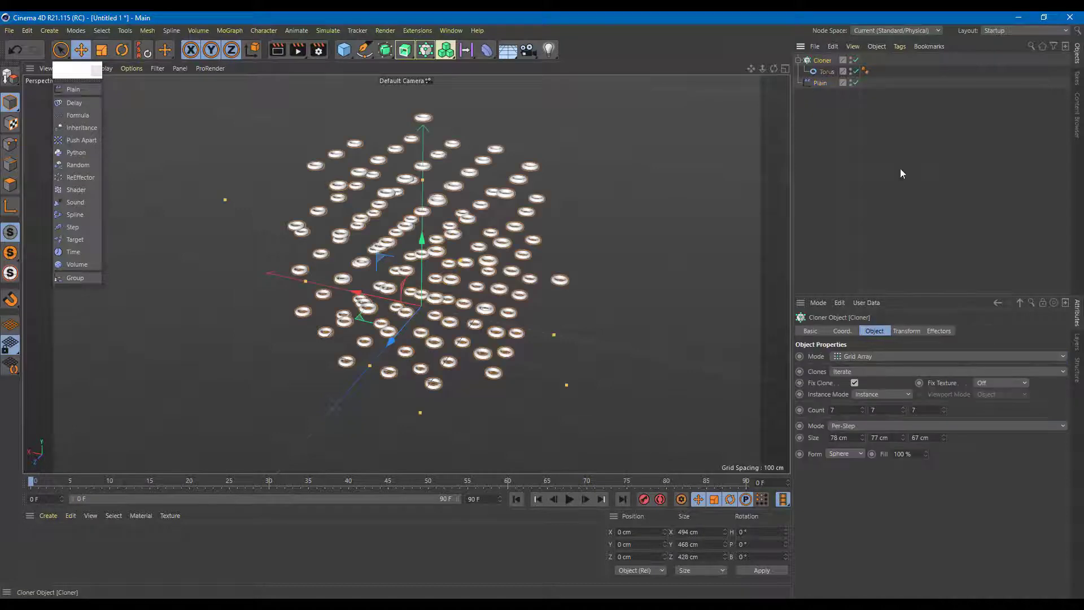
{"action": "left_click", "coordinate": [940, 330]}
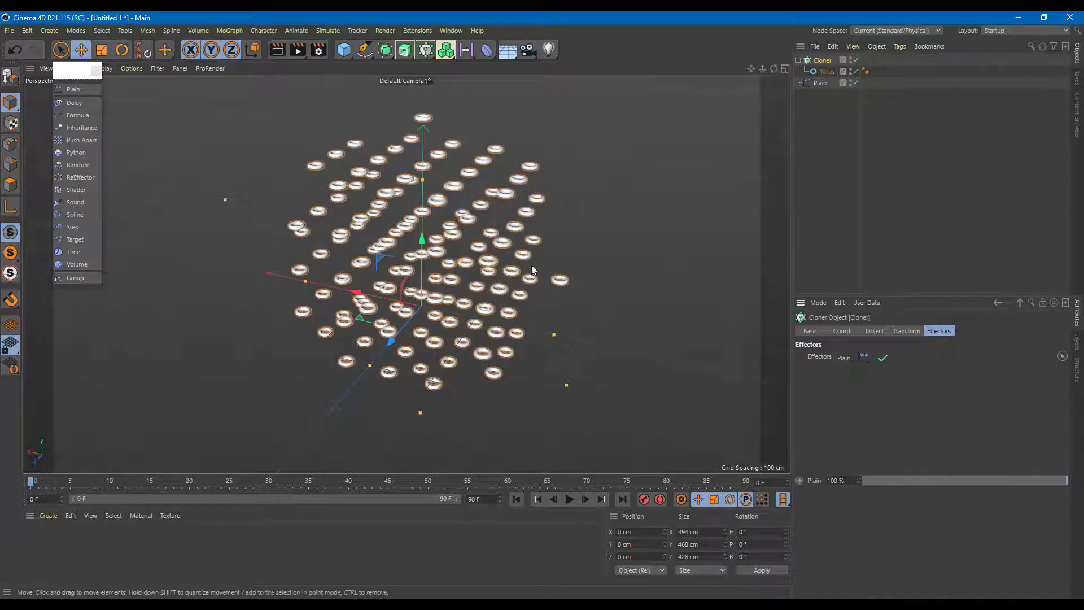
{"action": "scroll", "coordinate": [486, 249], "scroll_direction": "down", "scroll_amount": 1}
{"action": "scroll", "coordinate": [486, 249], "scroll_direction": "up", "scroll_amount": 4}
{"action": "mouse_move", "coordinate": [535, 249]}
{"action": "left_mouse_down", "text": "alt"}
{"action": "mouse_move", "coordinate": [546, 210]}
{"action": "mouse_move", "coordinate": [549, 226]}
{"action": "left_mouse_up", "text": "alt"}
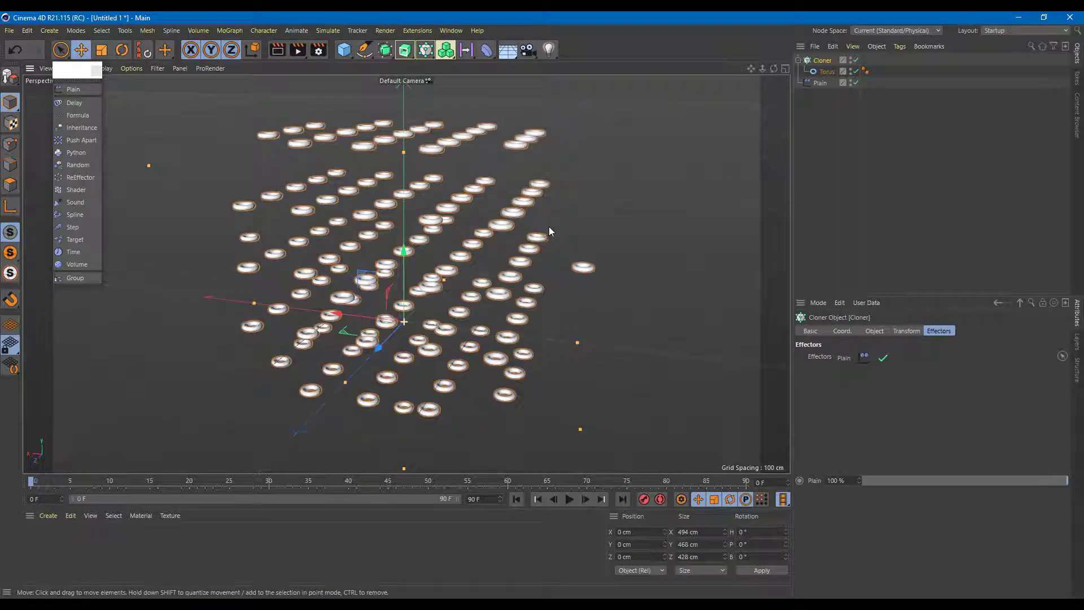
- Set the Plain effector's P.Y position offset to 100 cm
{"action": "left_click", "coordinate": [818, 82]}
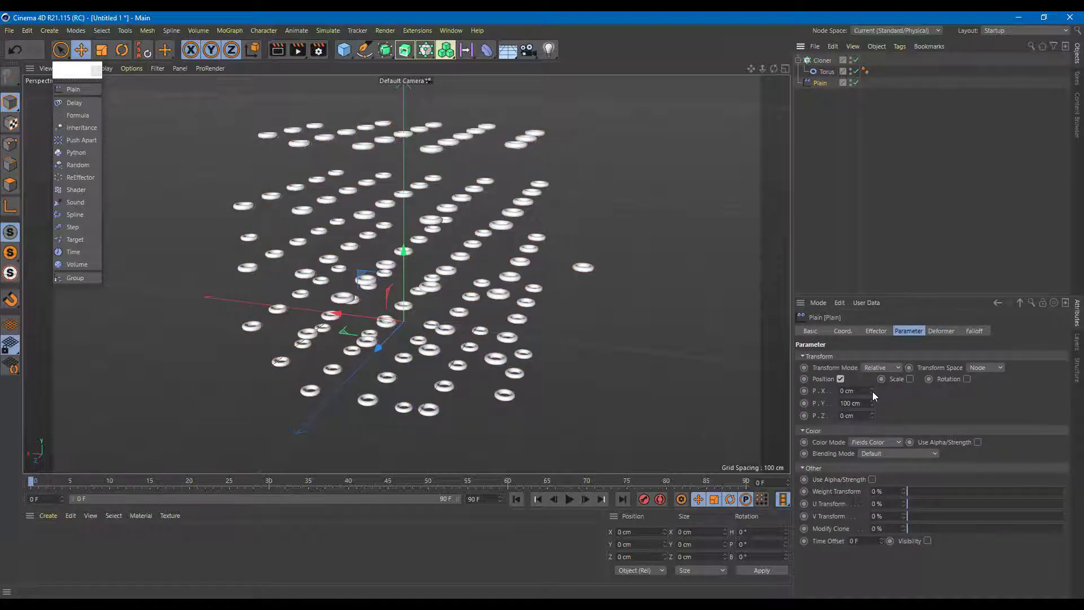
{"action": "mouse_move", "coordinate": [871, 403]}
{"action": "left_mouse_down"}
{"action": "mouse_move", "coordinate": [872, 388]}
{"action": "mouse_move", "coordinate": [871, 411]}
{"action": "mouse_move", "coordinate": [759, 398]}
{"action": "left_mouse_up"}
{"action": "type", "text": "100"}
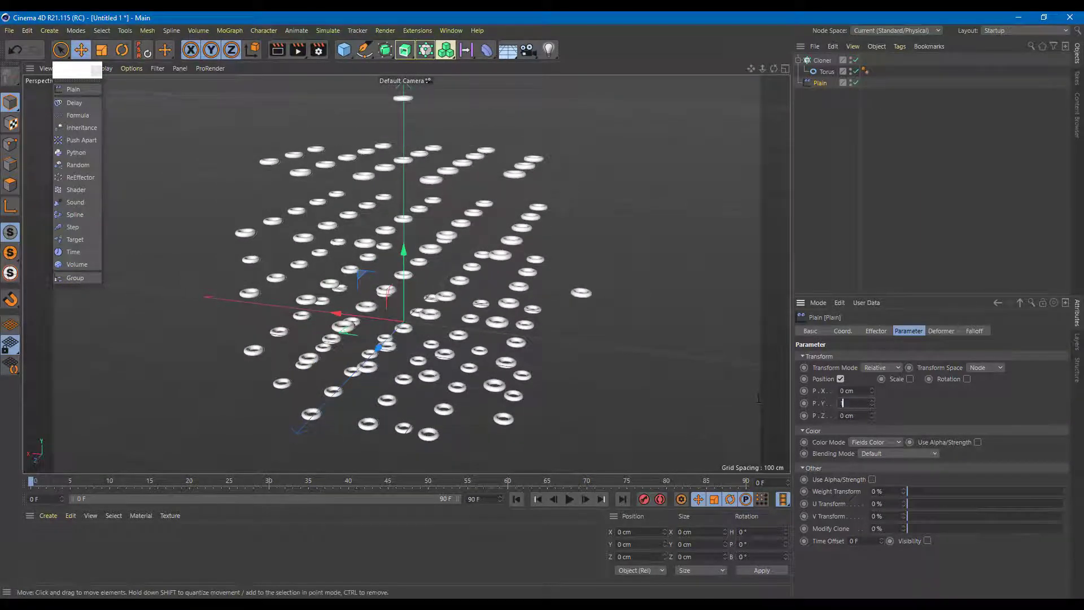
{"action": "key", "text": "Return"}
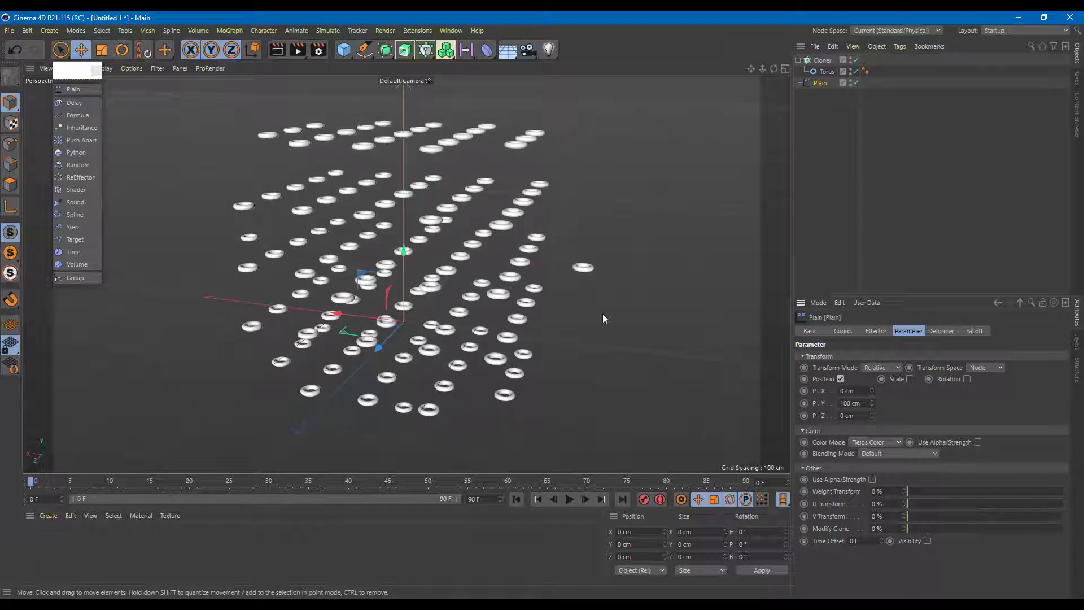
{"action": "scroll", "coordinate": [602, 313], "scroll_direction": "down", "scroll_amount": 2}
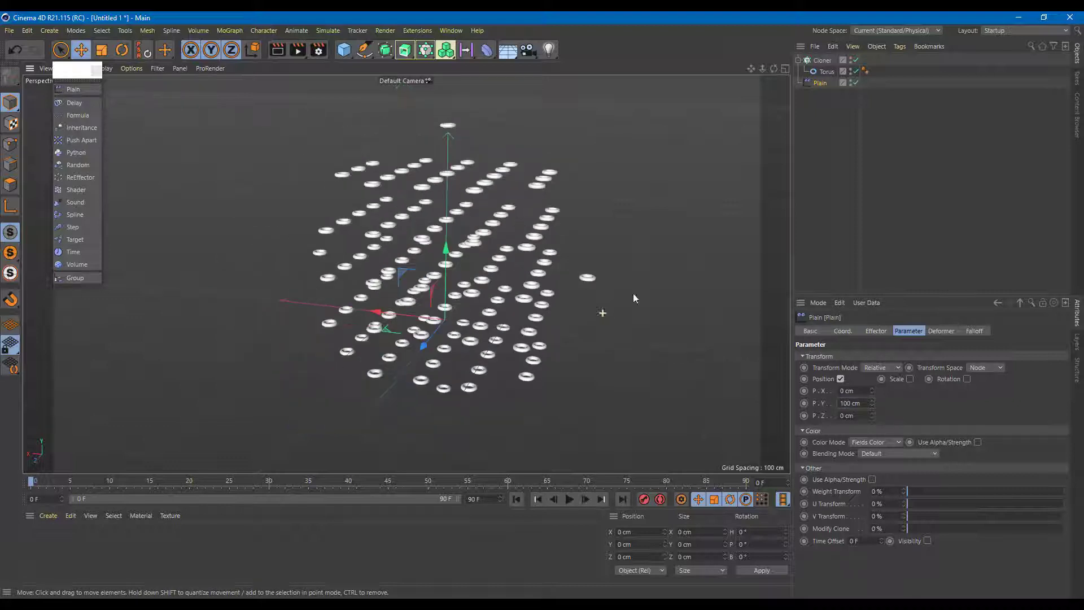
- Add a Box Field to Plain's falloff, place it at X −179.87 cm and widen it
{"action": "left_click", "coordinate": [974, 331]}
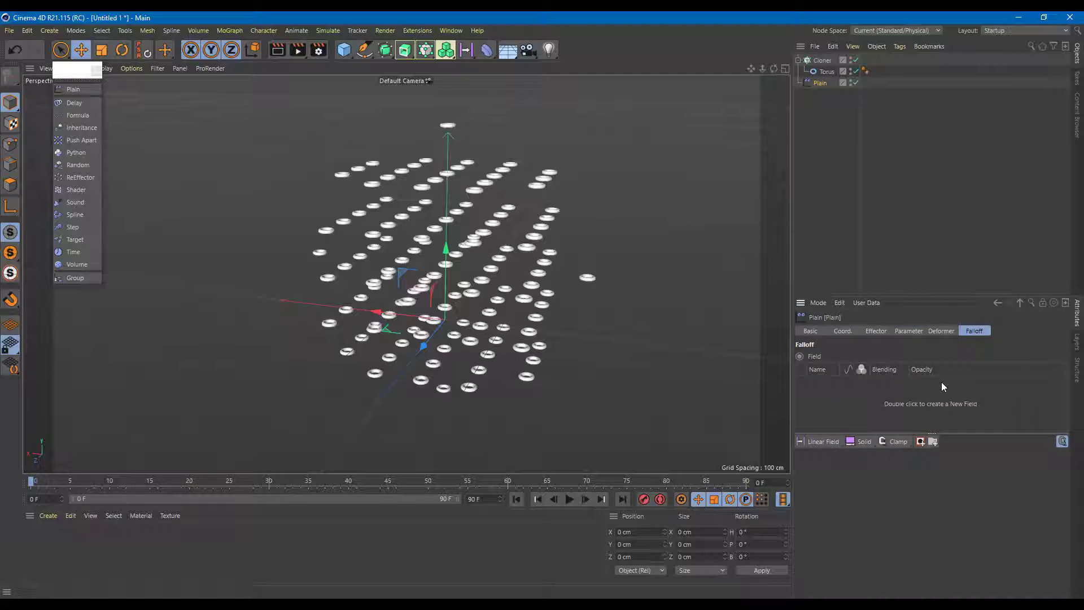
{"action": "left_click", "coordinate": [836, 442]}
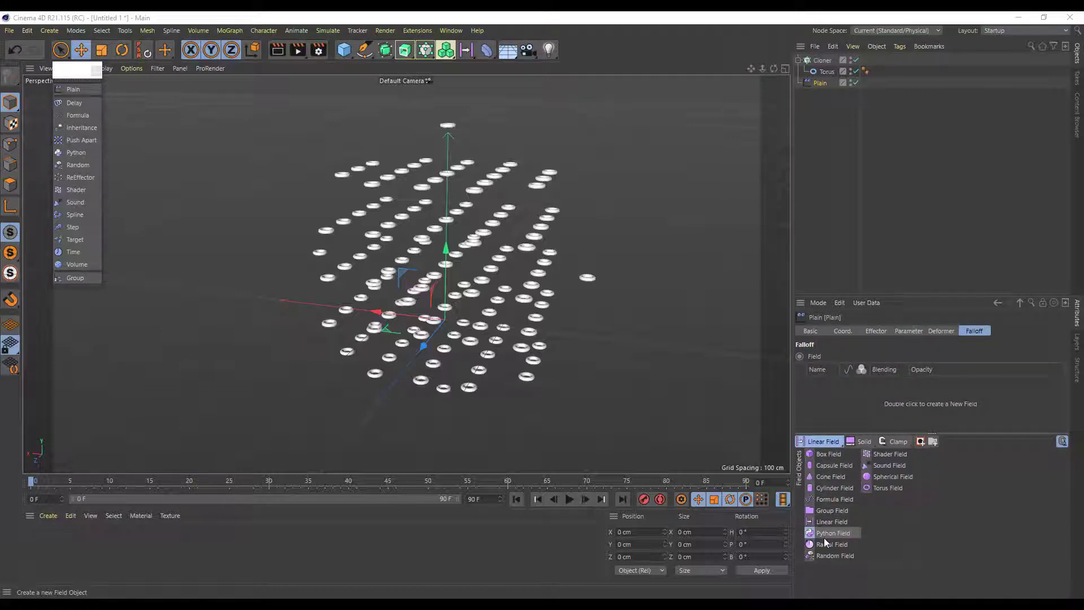
{"action": "left_click", "coordinate": [828, 454]}
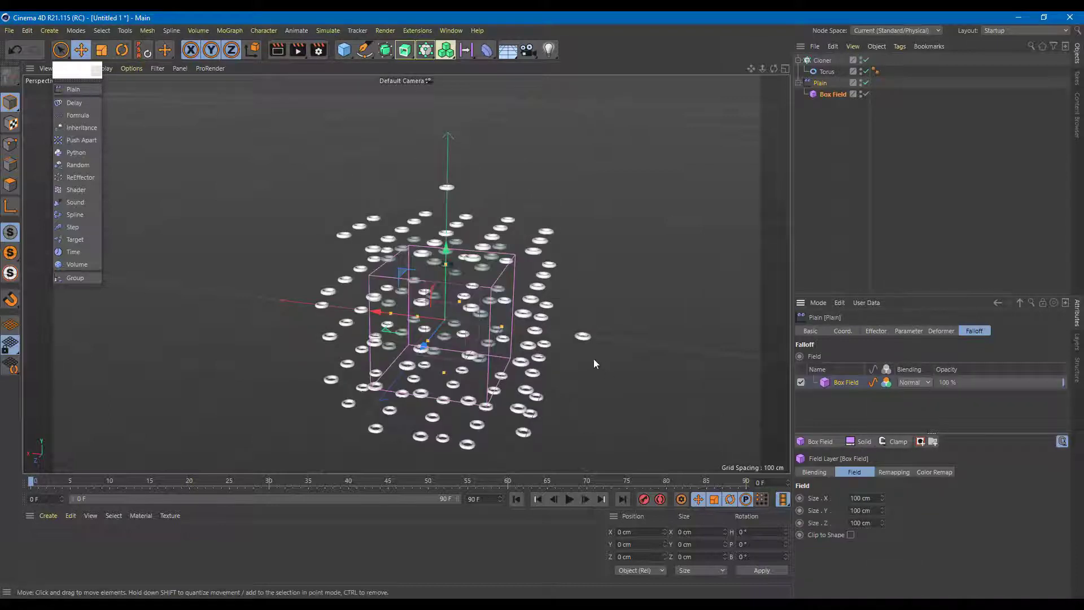
{"action": "left_click_drag", "start_coordinate": [376, 311], "coordinate": [489, 319]}
{"action": "left_click_drag", "start_coordinate": [671, 340], "coordinate": [726, 352], "text": "alt"}
{"action": "left_click_drag", "start_coordinate": [610, 331], "coordinate": [555, 266]}
{"action": "left_click", "coordinate": [581, 306]}
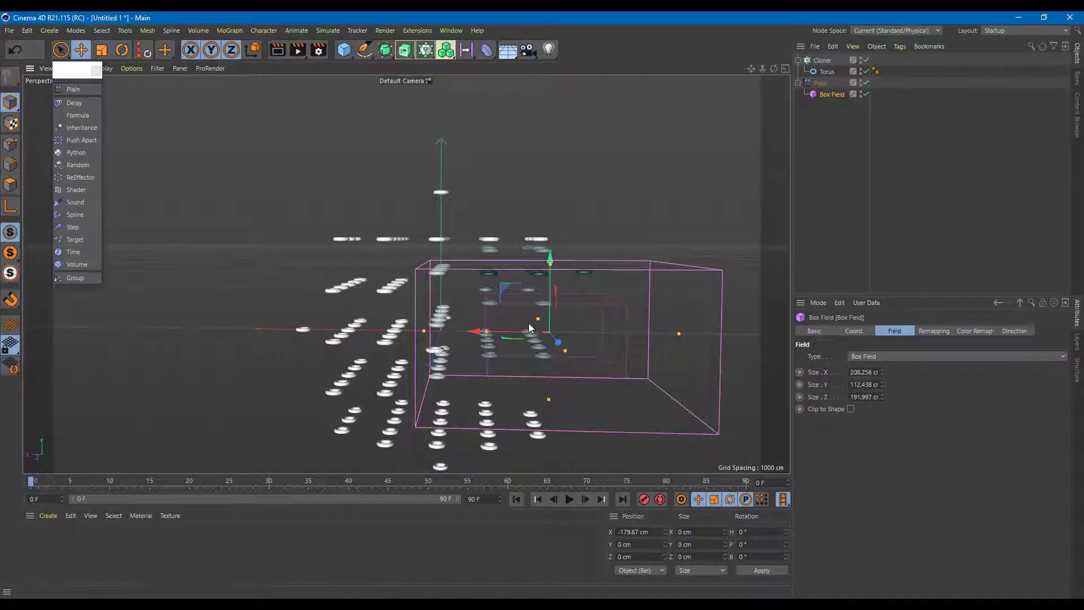
- Narrow the Box Field's width along X from an elevated view
{"action": "left_click_drag", "start_coordinate": [537, 319], "coordinate": [579, 356], "text": "alt"}
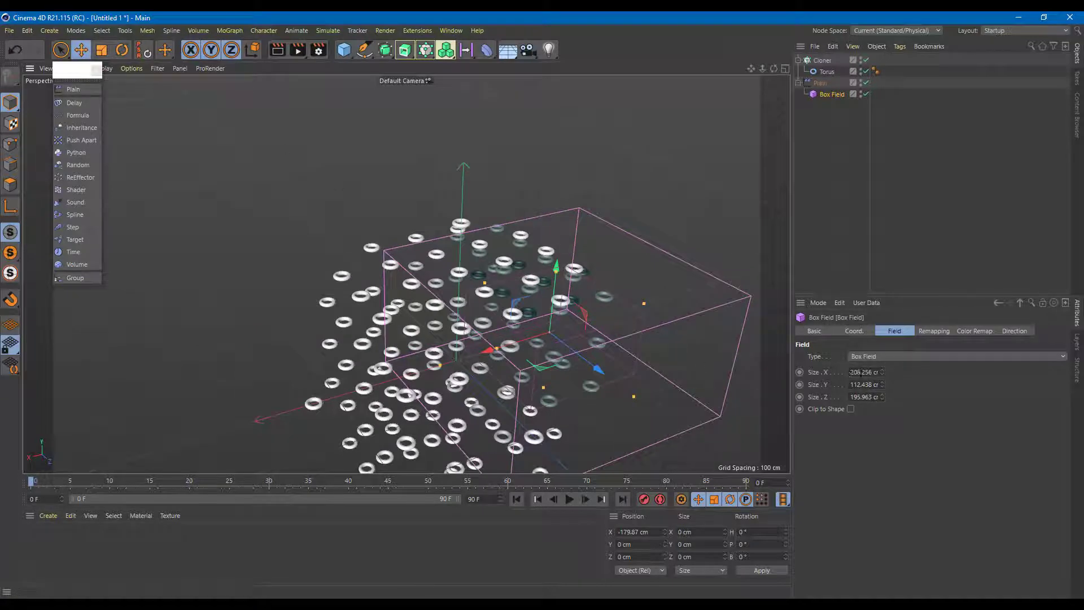
{"action": "left_click_drag", "start_coordinate": [882, 372], "coordinate": [867, 374]}
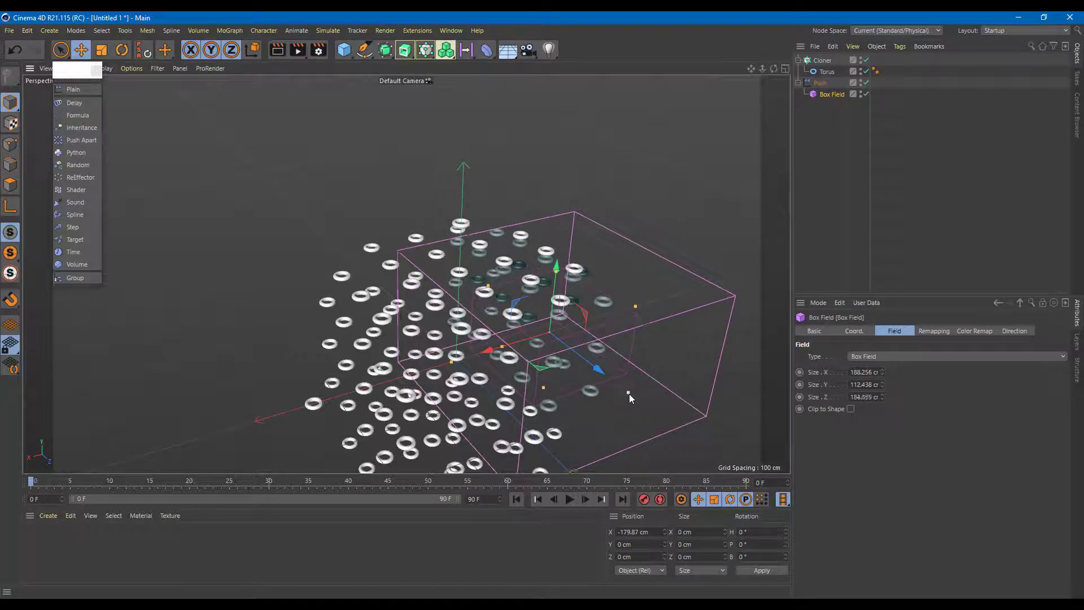
{"action": "left_click", "coordinate": [609, 299]}
{"action": "left_click", "coordinate": [623, 306]}
{"action": "left_click_drag", "start_coordinate": [629, 306], "coordinate": [632, 309]}
{"action": "scroll", "coordinate": [632, 309], "scroll_direction": "up", "scroll_amount": 3}
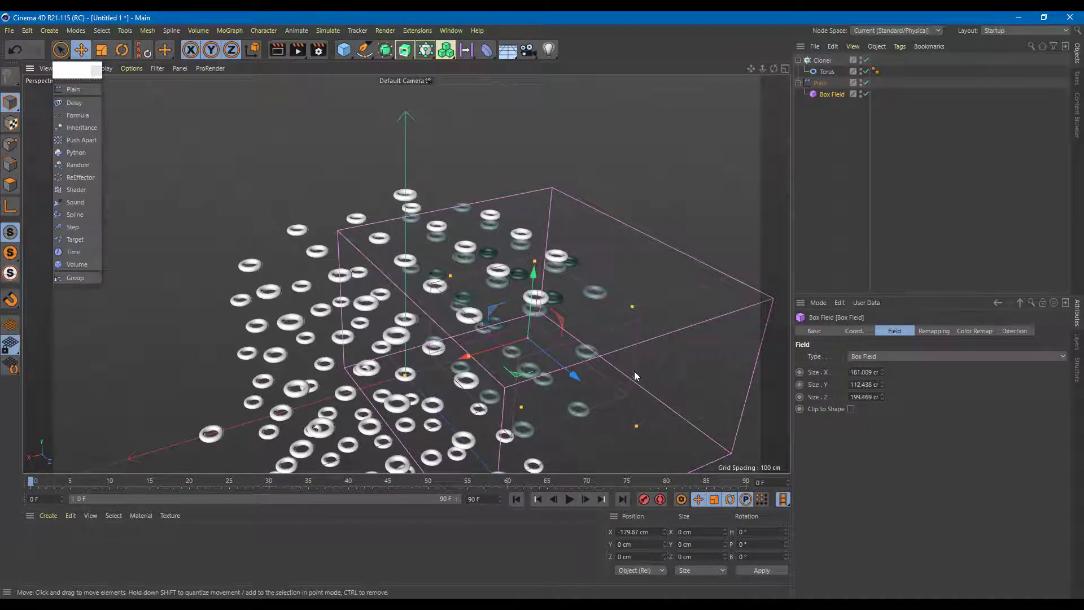
- Lower the Box Field's Remapping Inner Offset to 33.851%
{"action": "left_click", "coordinate": [1015, 331]}
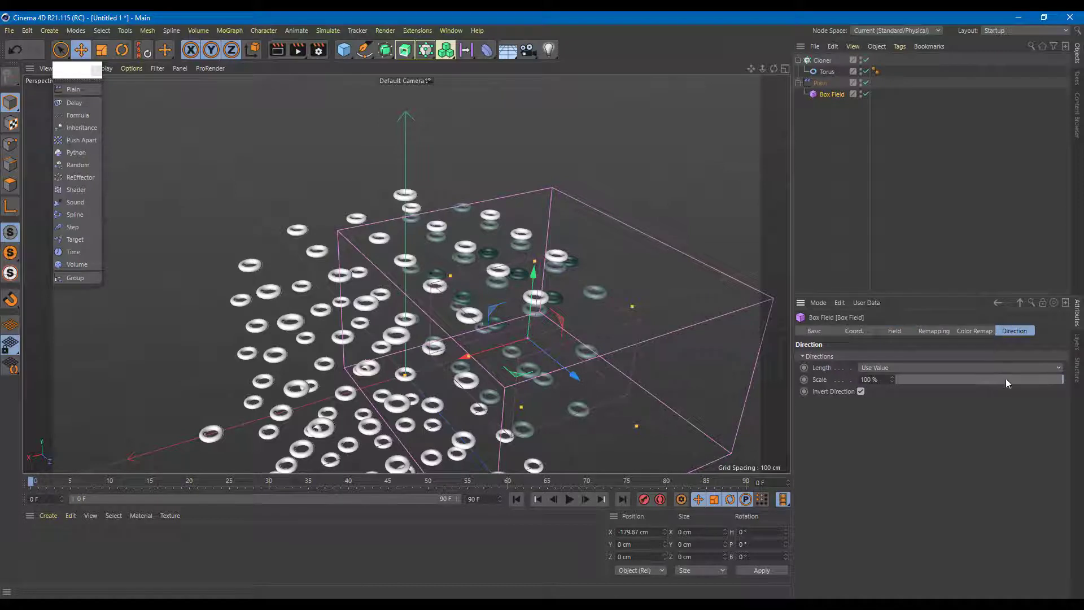
{"action": "left_click", "coordinate": [973, 332]}
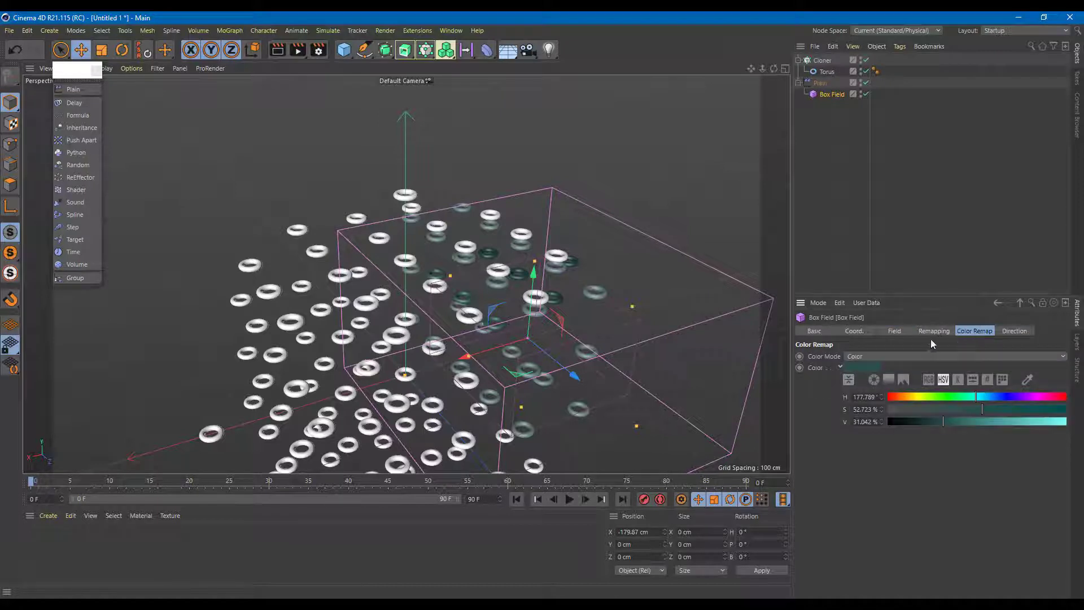
{"action": "left_click", "coordinate": [933, 332]}
{"action": "mouse_move", "coordinate": [950, 436]}
{"action": "left_mouse_down"}
{"action": "mouse_move", "coordinate": [909, 439]}
{"action": "mouse_move", "coordinate": [931, 441]}
{"action": "left_mouse_up"}
{"action": "left_click_drag", "start_coordinate": [486, 350], "coordinate": [502, 296]}
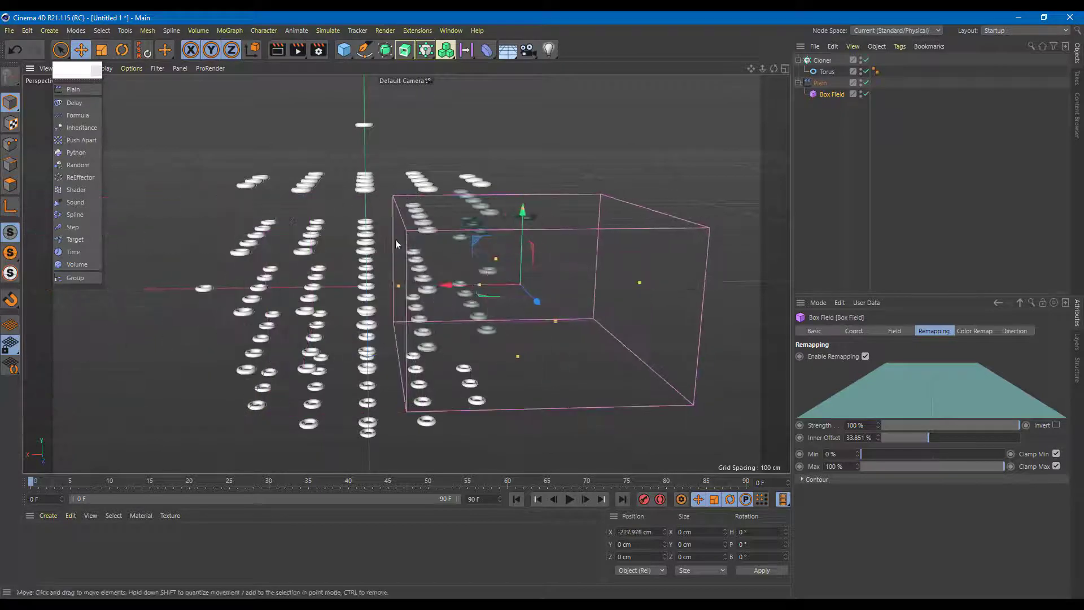
- Stretch the Box Field taller with the Scale tool and slide it along X
{"action": "left_click", "coordinate": [101, 49]}
{"action": "left_click_drag", "start_coordinate": [525, 196], "coordinate": [527, 106]}
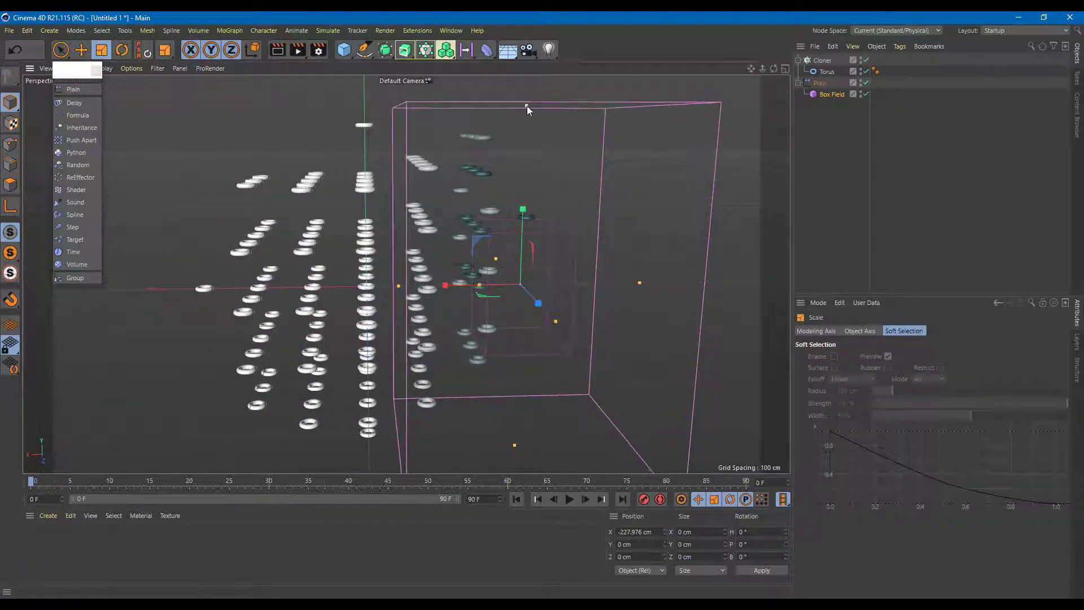
{"action": "left_click", "coordinate": [69, 50]}
{"action": "left_click_drag", "start_coordinate": [454, 286], "coordinate": [412, 277]}
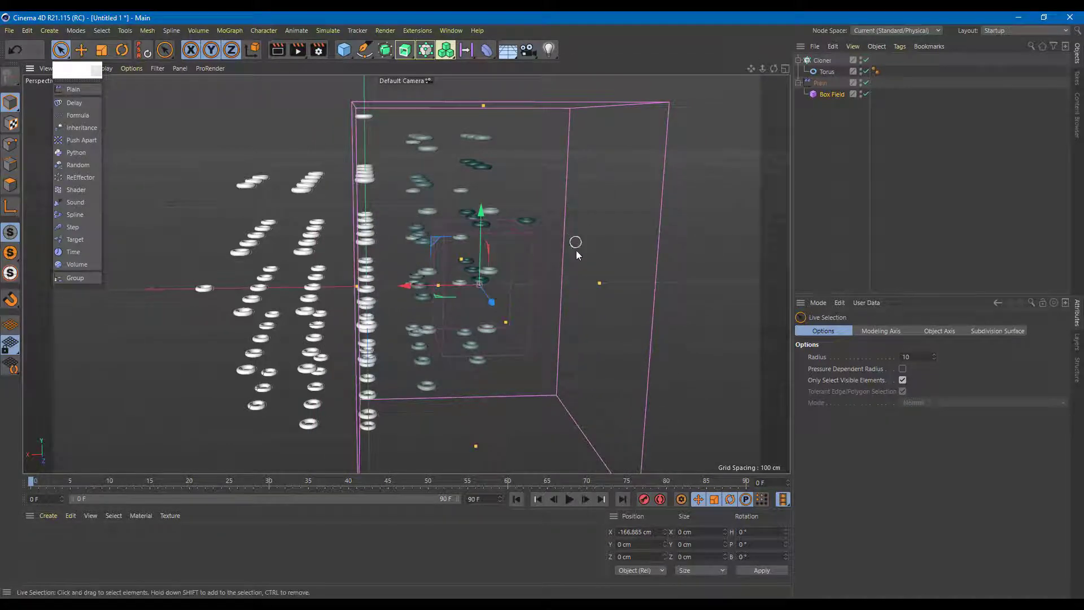
- Raise the Box Field's Inner Offset to 49% and view the clones from the front
{"action": "left_click", "coordinate": [836, 93]}
{"action": "left_click_drag", "start_coordinate": [931, 438], "coordinate": [950, 438]}
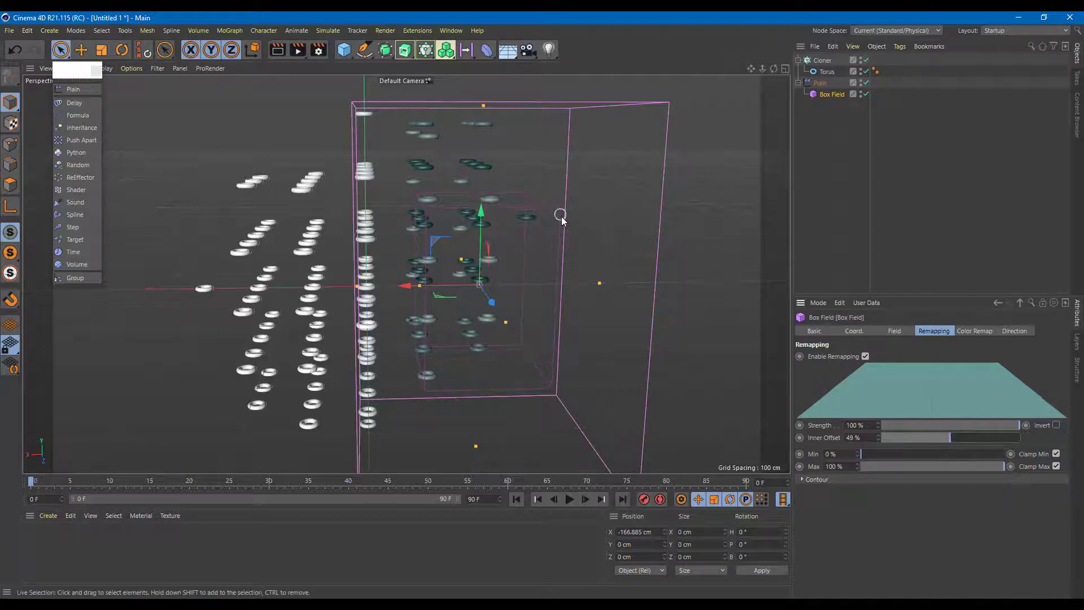
{"action": "left_click_drag", "start_coordinate": [561, 220], "coordinate": [695, 274], "text": "alt"}
{"action": "left_click_drag", "start_coordinate": [592, 232], "coordinate": [557, 208], "text": "alt"}
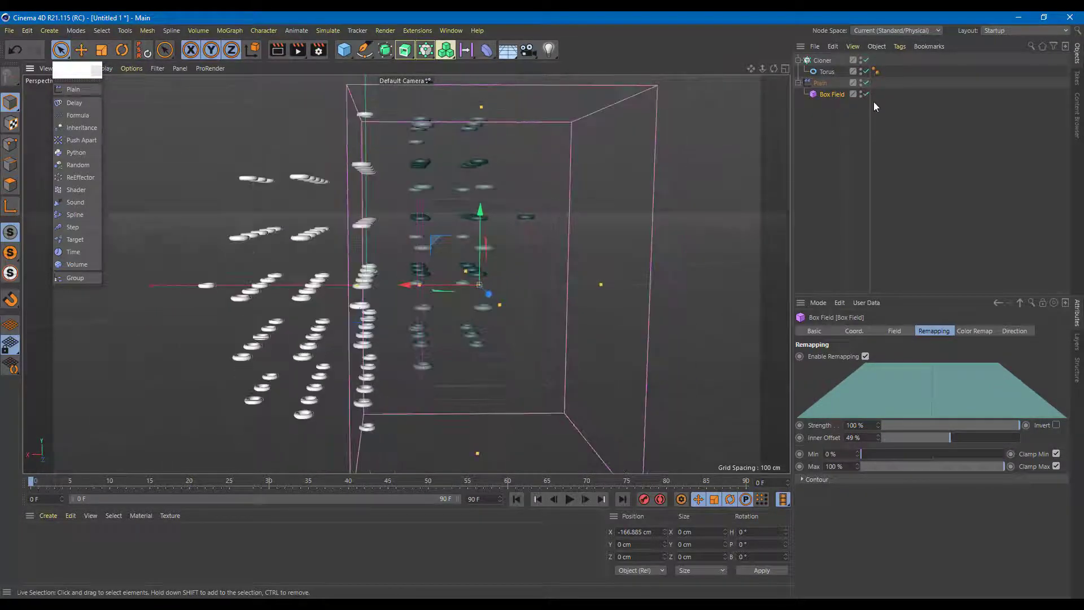
{"action": "left_click", "coordinate": [821, 83]}
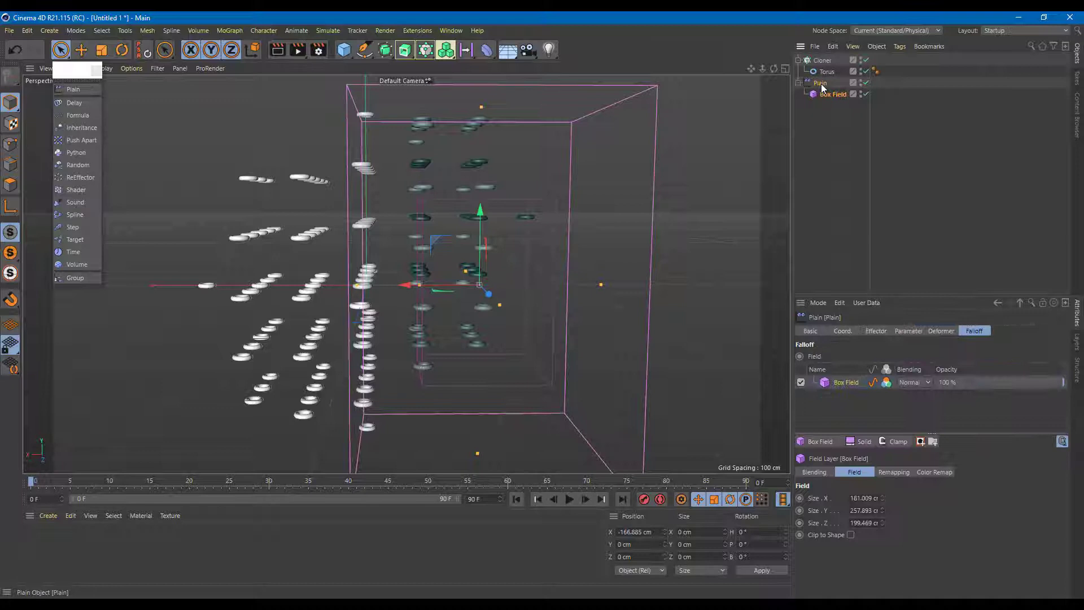
- Drop the Plain effector's strength to 0% and set its Y position offset to 100 cm
{"action": "left_click", "coordinate": [874, 331]}
{"action": "left_click_drag", "start_coordinate": [926, 358], "coordinate": [965, 352]}
{"action": "left_click", "coordinate": [909, 331]}
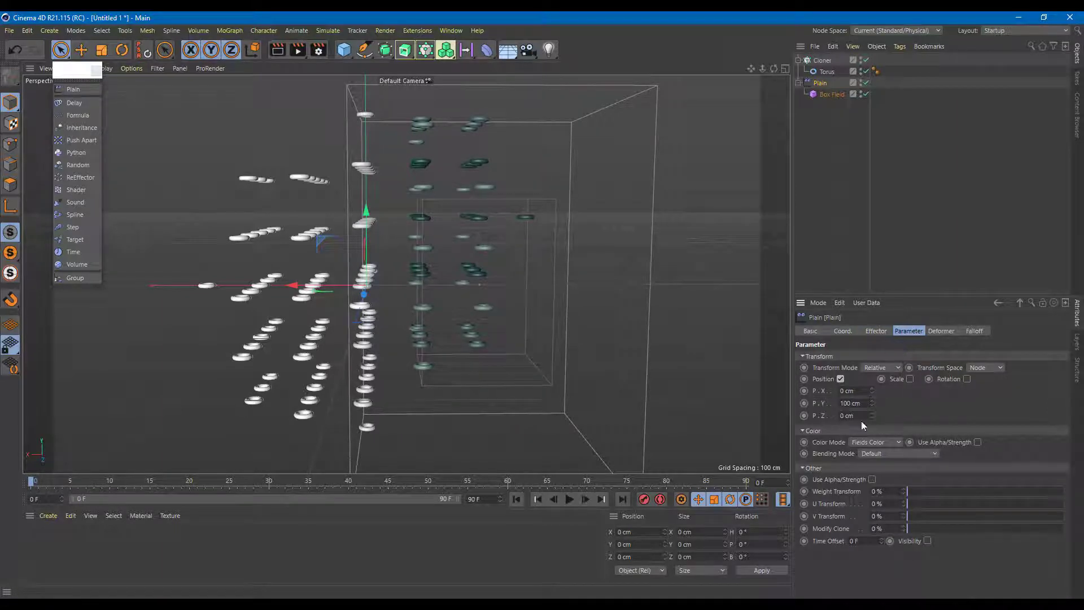
{"action": "left_click_drag", "start_coordinate": [873, 404], "coordinate": [840, 403]}
{"action": "type", "text": "1"}
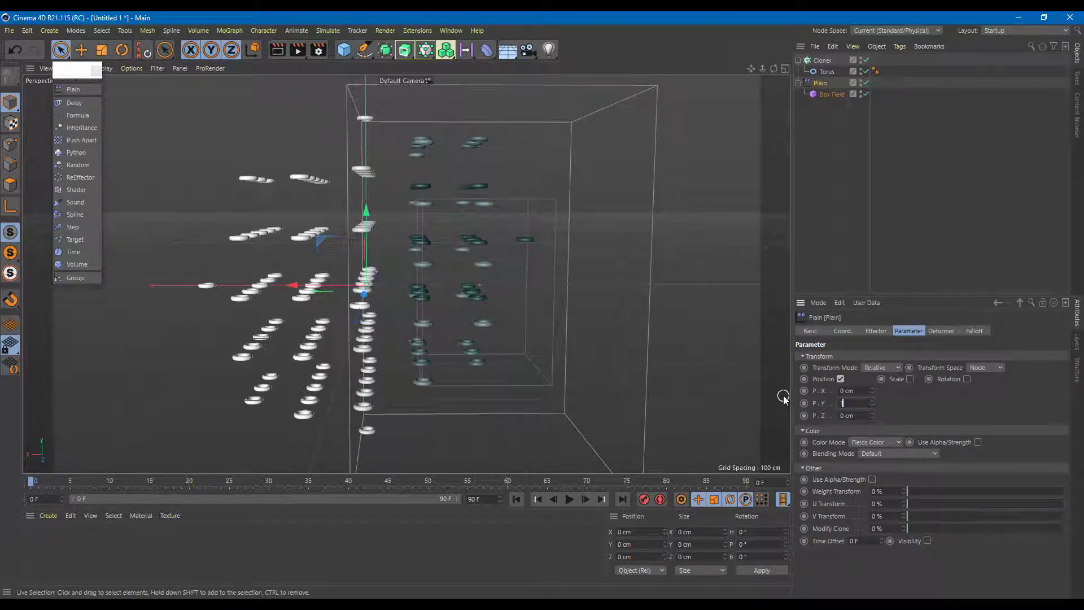
{"action": "type", "text": "100"}
{"action": "key", "text": "Return"}
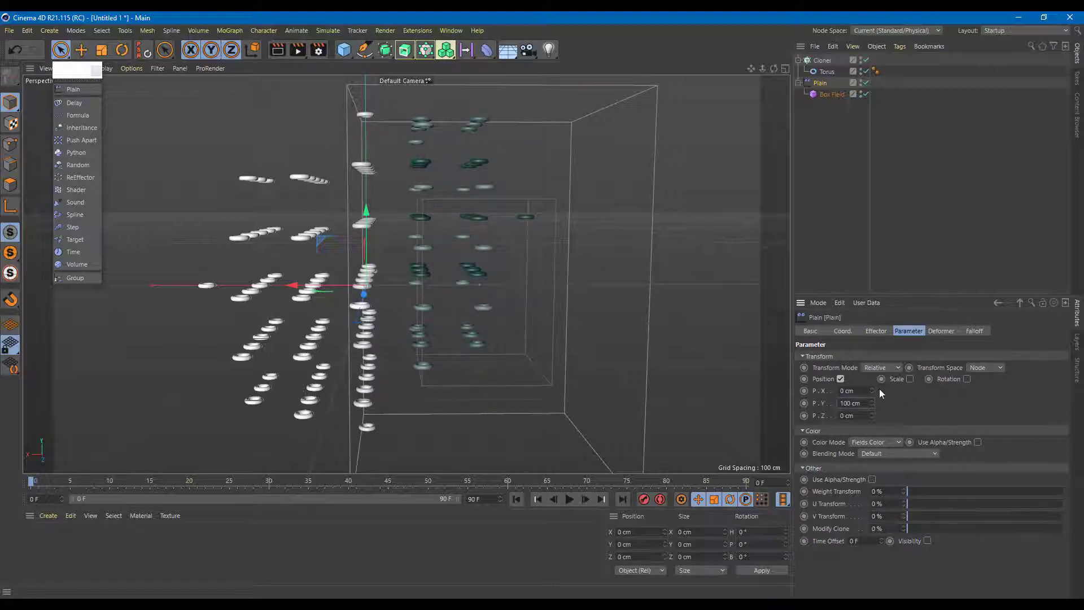
- Reset the Plain effector's X and Z position offsets to 0
{"action": "left_click_drag", "start_coordinate": [872, 390], "coordinate": [873, 411]}
{"action": "left_click_drag", "start_coordinate": [568, 242], "coordinate": [629, 286], "text": "alt"}
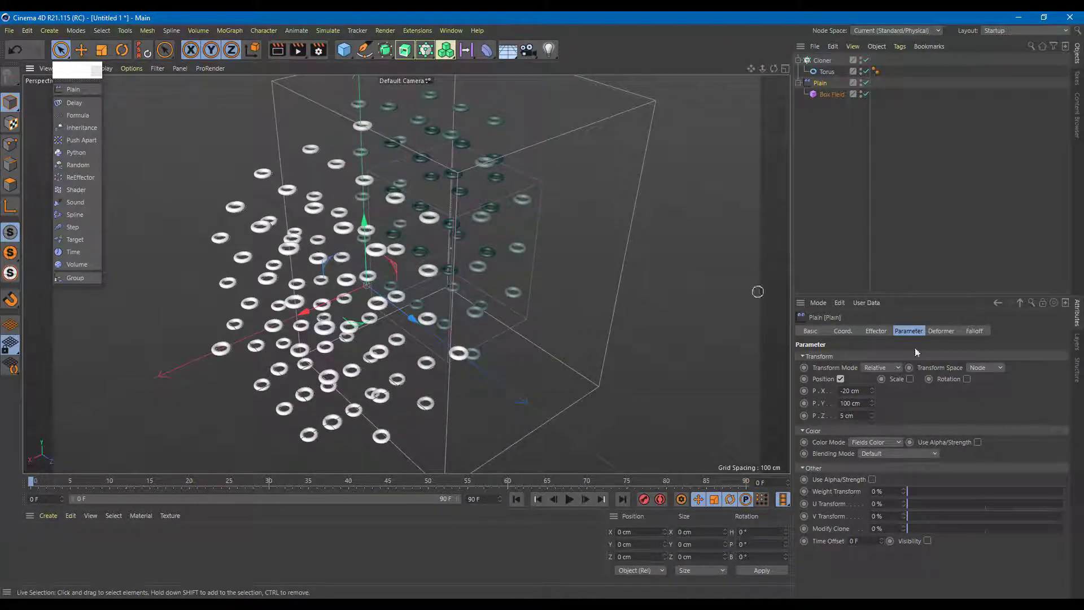
{"action": "left_click_drag", "start_coordinate": [863, 416], "coordinate": [782, 409]}
{"action": "type", "text": "0"}
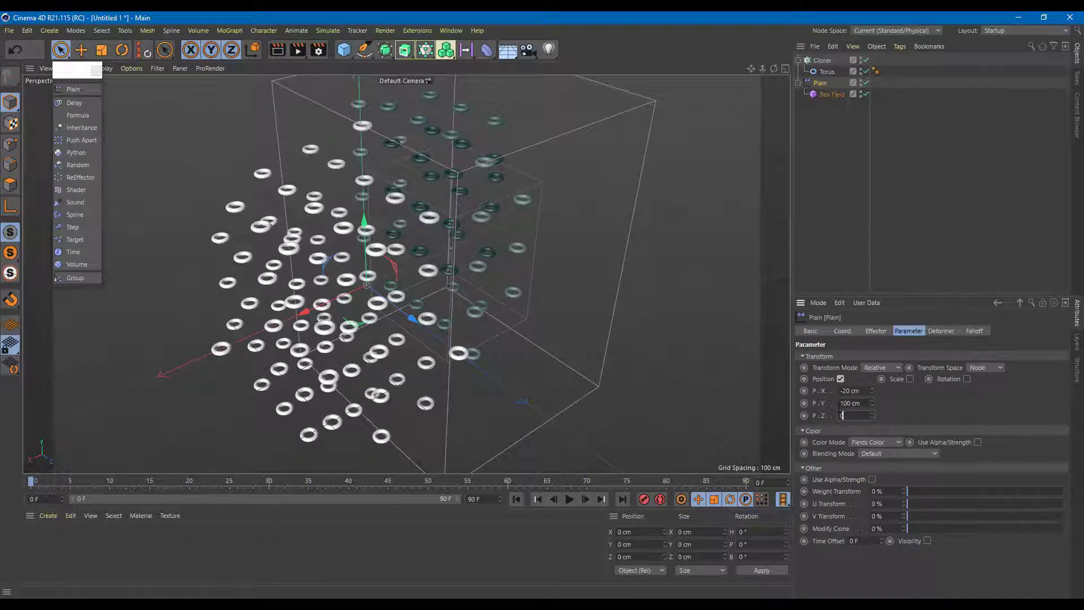
{"action": "left_click_drag", "start_coordinate": [862, 391], "coordinate": [838, 396]}
{"action": "type", "text": "0"}
{"action": "left_click", "coordinate": [917, 402]}
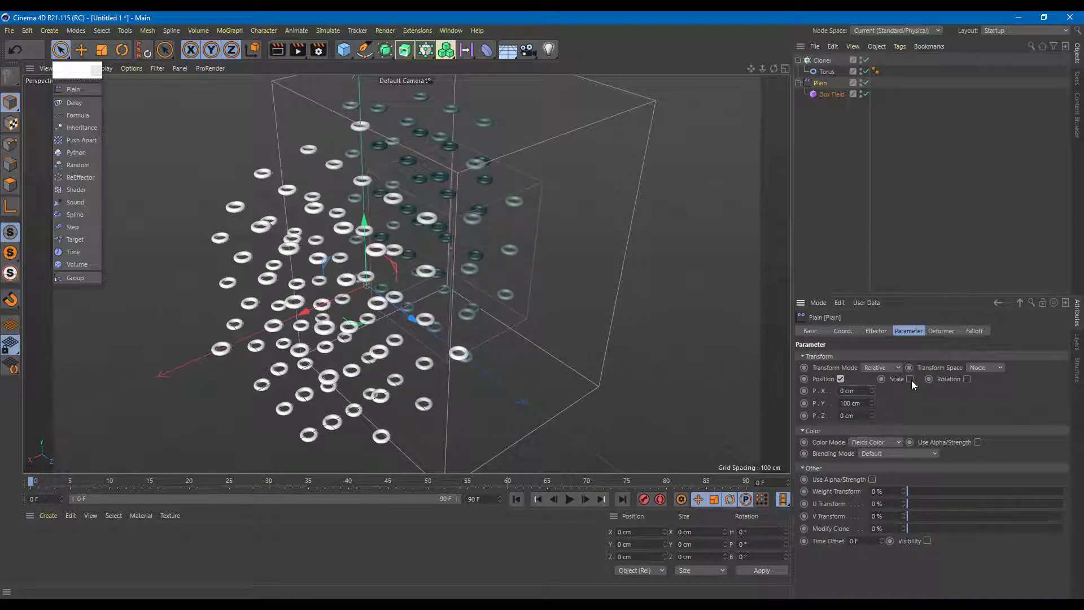
- Enable Scale on Plain, set the X scale to 0, and shift Plain along X
{"action": "left_click", "coordinate": [909, 379]}
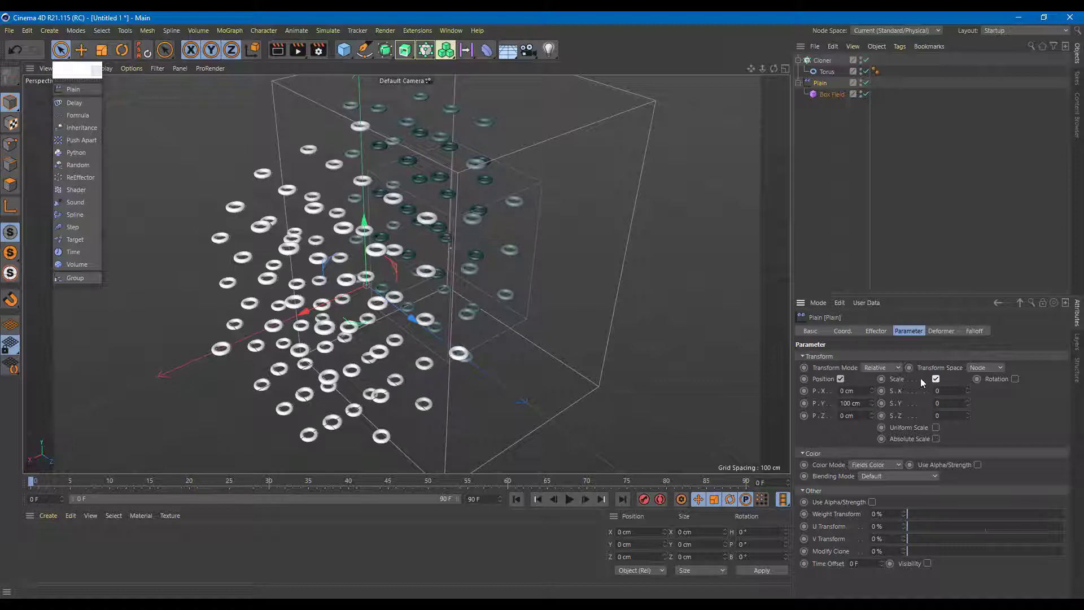
{"action": "left_click_drag", "start_coordinate": [967, 391], "coordinate": [968, 412]}
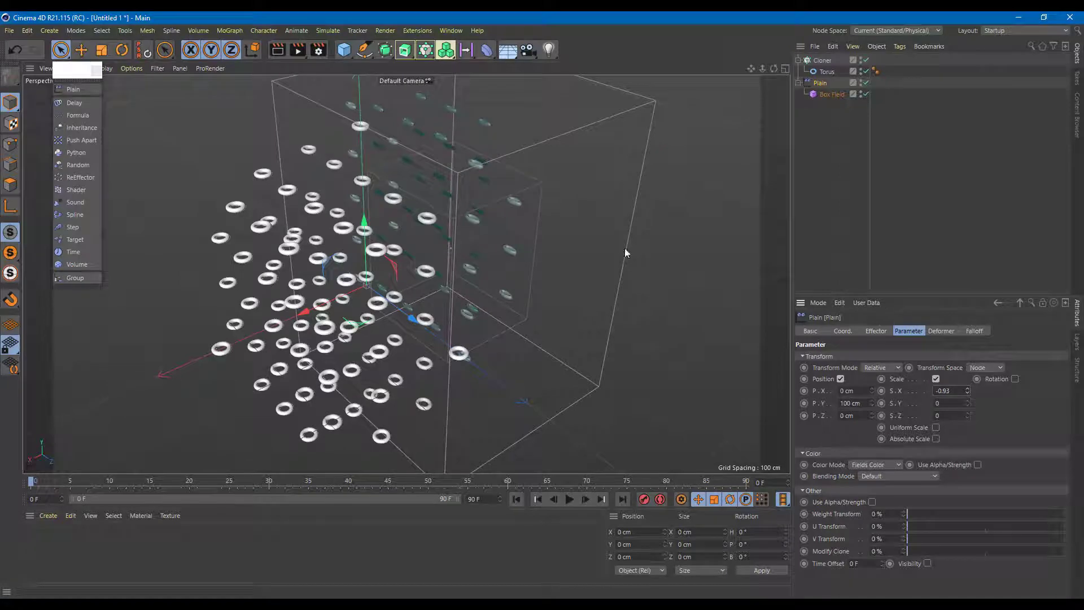
{"action": "mouse_move", "coordinate": [305, 311]}
{"action": "left_mouse_down"}
{"action": "mouse_move", "coordinate": [432, 268]}
{"action": "mouse_move", "coordinate": [286, 327]}
{"action": "mouse_move", "coordinate": [387, 284]}
{"action": "mouse_move", "coordinate": [322, 312]}
{"action": "left_mouse_up"}
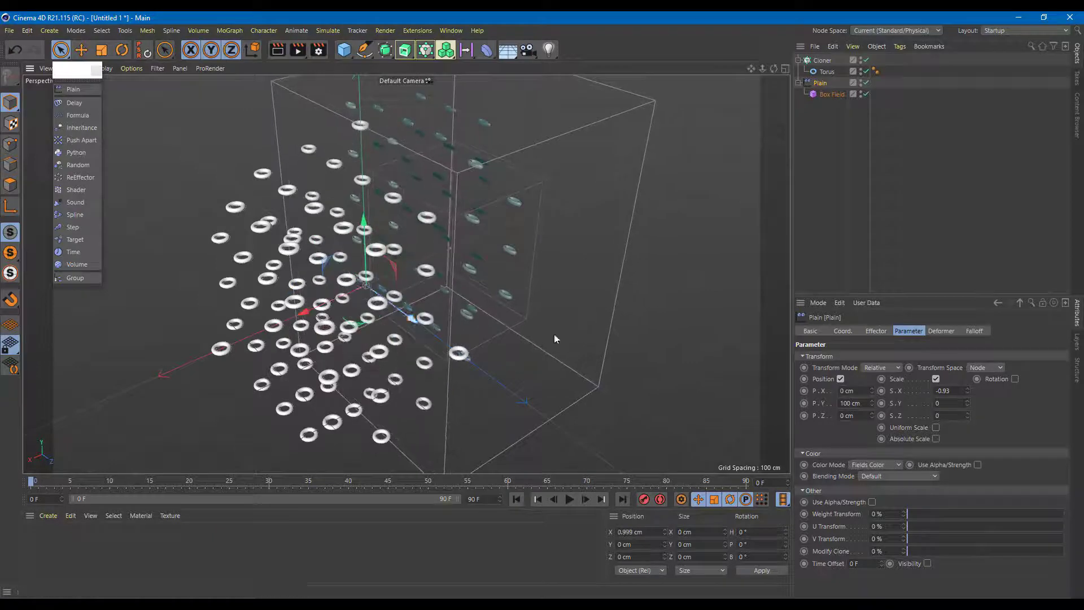
{"action": "left_click", "coordinate": [946, 391]}
{"action": "type", "text": "0"}
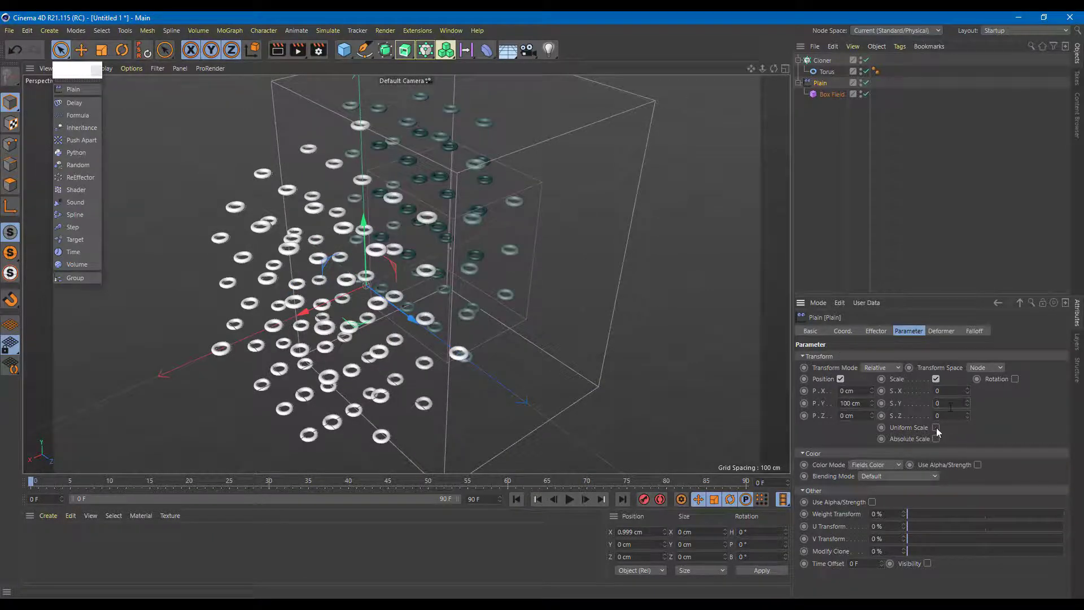
- Switch to Uniform Scale at −1 and slide Plain along X to 112.912 cm
{"action": "left_click", "coordinate": [936, 428]}
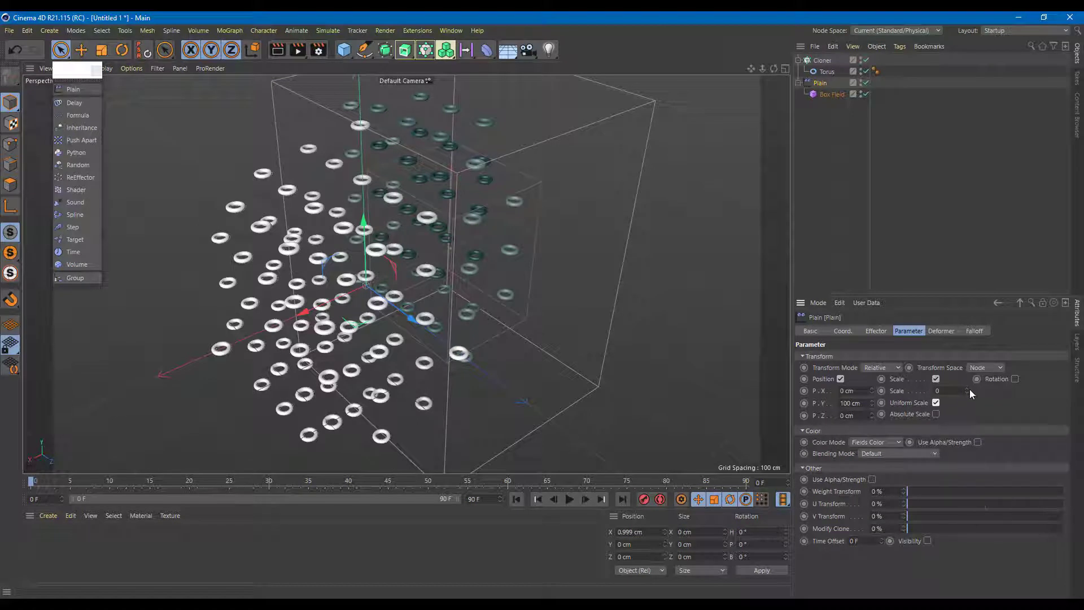
{"action": "left_click_drag", "start_coordinate": [967, 391], "coordinate": [898, 389]}
{"action": "type", "text": "--1"}
{"action": "key", "text": "Return"}
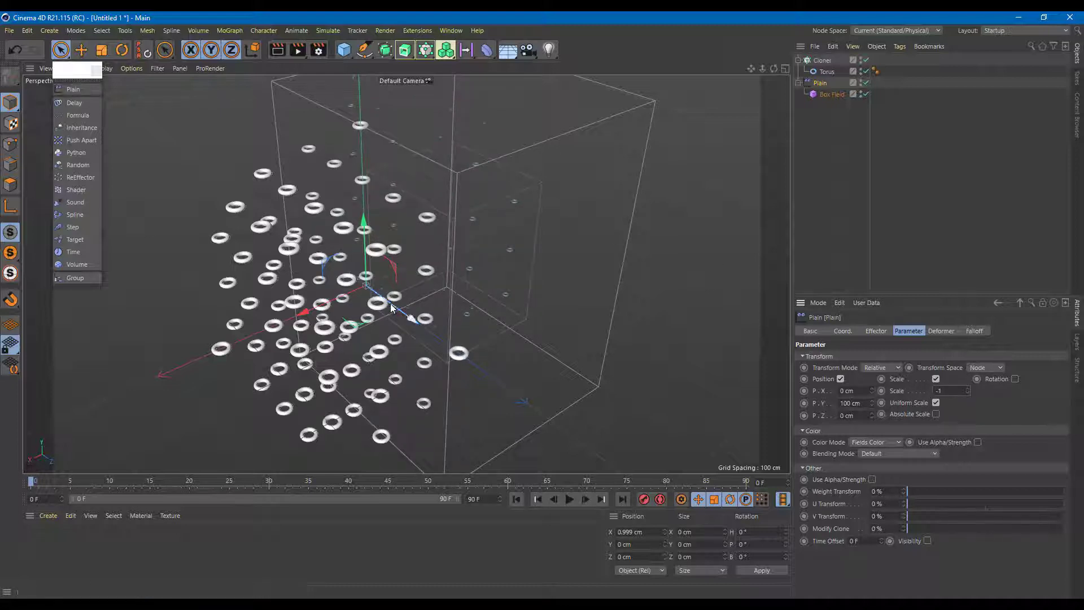
{"action": "left_click_drag", "start_coordinate": [331, 300], "coordinate": [255, 310]}
- Scale down the Plain effector's box and move it along X to enclose the whole clone cluster
{"action": "left_click_drag", "start_coordinate": [562, 276], "coordinate": [567, 246], "text": "alt"}
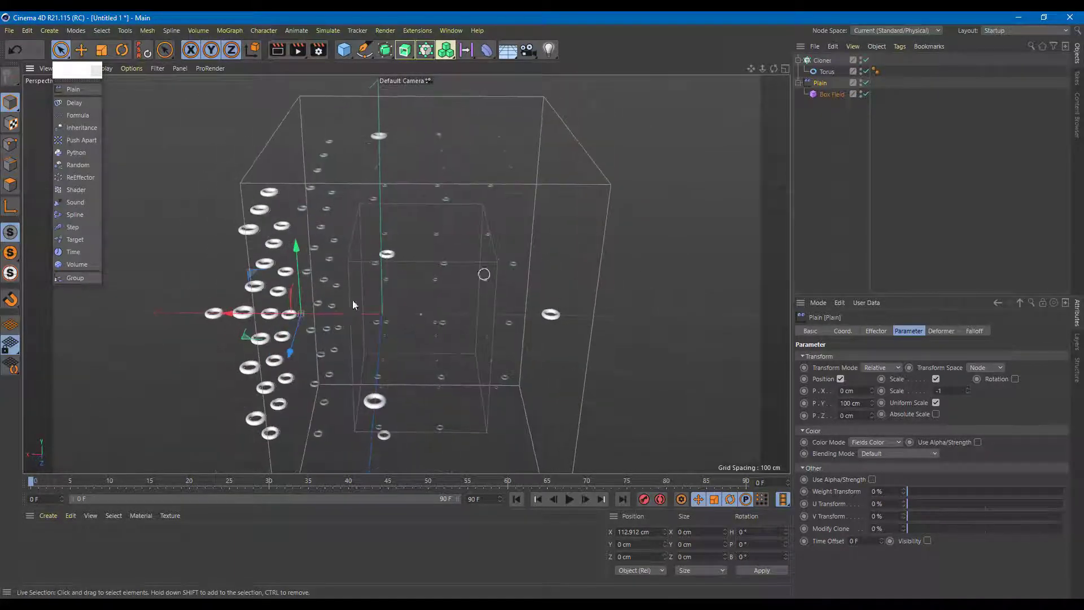
{"action": "left_click", "coordinate": [105, 50]}
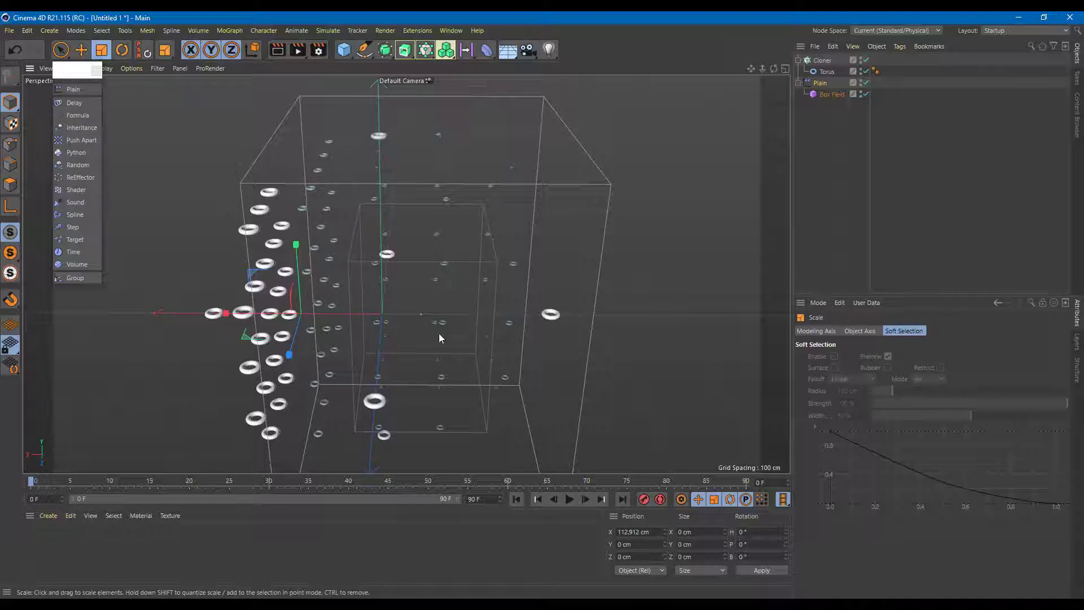
{"action": "left_click_drag", "start_coordinate": [302, 312], "coordinate": [309, 203]}
{"action": "left_click", "coordinate": [82, 50]}
{"action": "mouse_move", "coordinate": [255, 306]}
{"action": "left_mouse_down"}
{"action": "mouse_move", "coordinate": [430, 323]}
{"action": "mouse_move", "coordinate": [610, 321]}
{"action": "mouse_move", "coordinate": [267, 316]}
{"action": "mouse_move", "coordinate": [585, 328]}
{"action": "mouse_move", "coordinate": [329, 326]}
{"action": "mouse_move", "coordinate": [632, 308]}
{"action": "mouse_move", "coordinate": [278, 303]}
{"action": "mouse_move", "coordinate": [633, 279]}
{"action": "mouse_move", "coordinate": [270, 278]}
{"action": "mouse_move", "coordinate": [285, 279]}
{"action": "mouse_move", "coordinate": [251, 301]}
{"action": "mouse_move", "coordinate": [271, 301]}
{"action": "mouse_move", "coordinate": [242, 307]}
{"action": "left_mouse_up"}
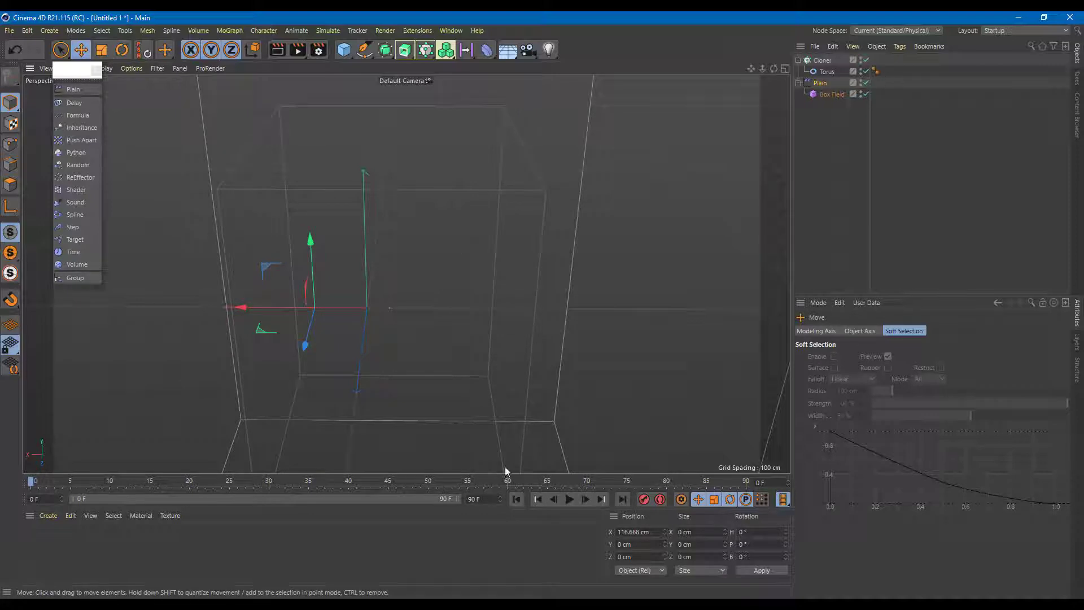
- Set the animation end frame to 30 and slide Plain along X
{"action": "left_click", "coordinate": [480, 499]}
{"action": "type", "text": "30"}
{"action": "key", "text": "Return"}
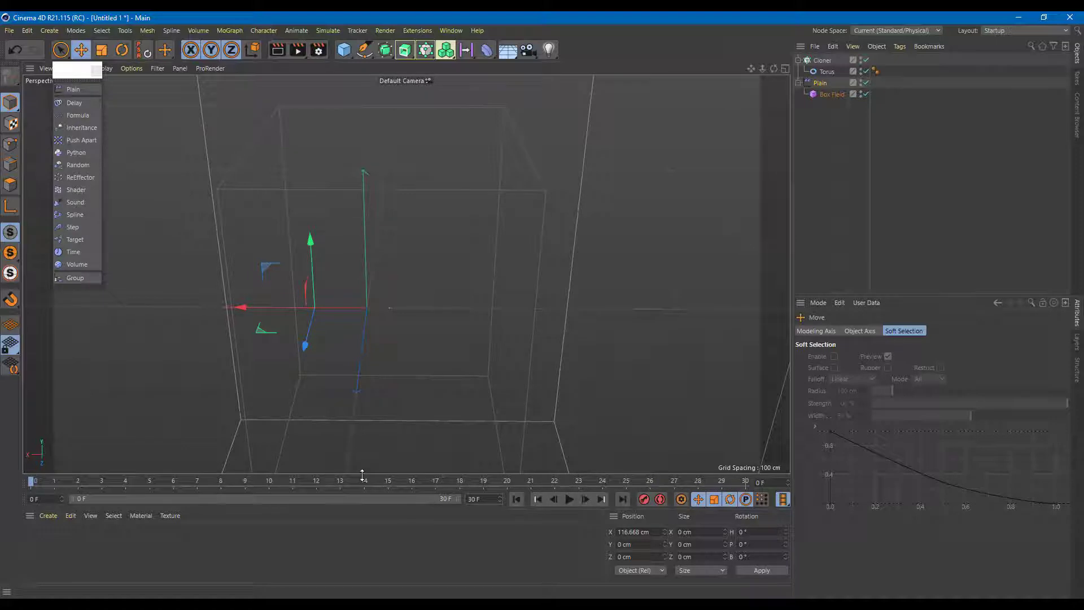
{"action": "left_click_drag", "start_coordinate": [239, 307], "coordinate": [263, 306]}
- Keyframe the Box Field's X position at the start and far along X at frame 30
{"action": "left_click", "coordinate": [824, 83]}
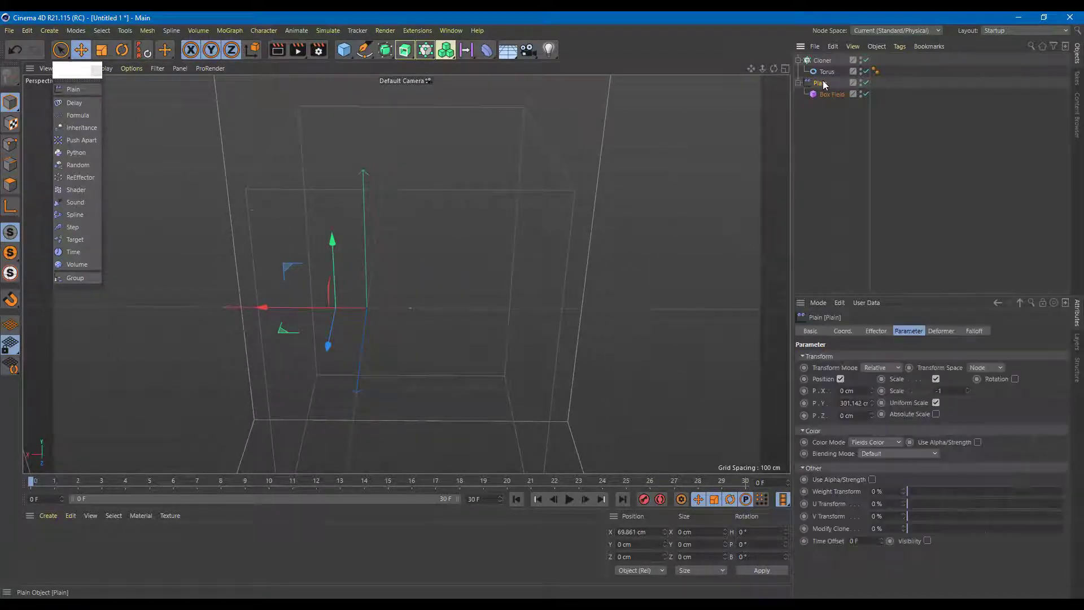
{"action": "left_click", "coordinate": [828, 94]}
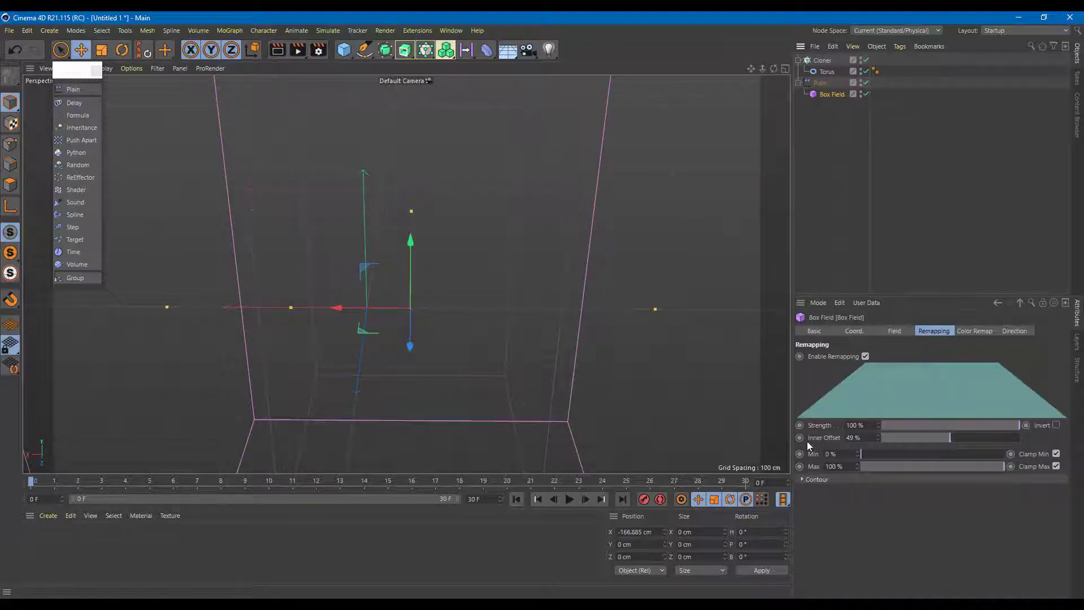
{"action": "left_click", "coordinate": [854, 332]}
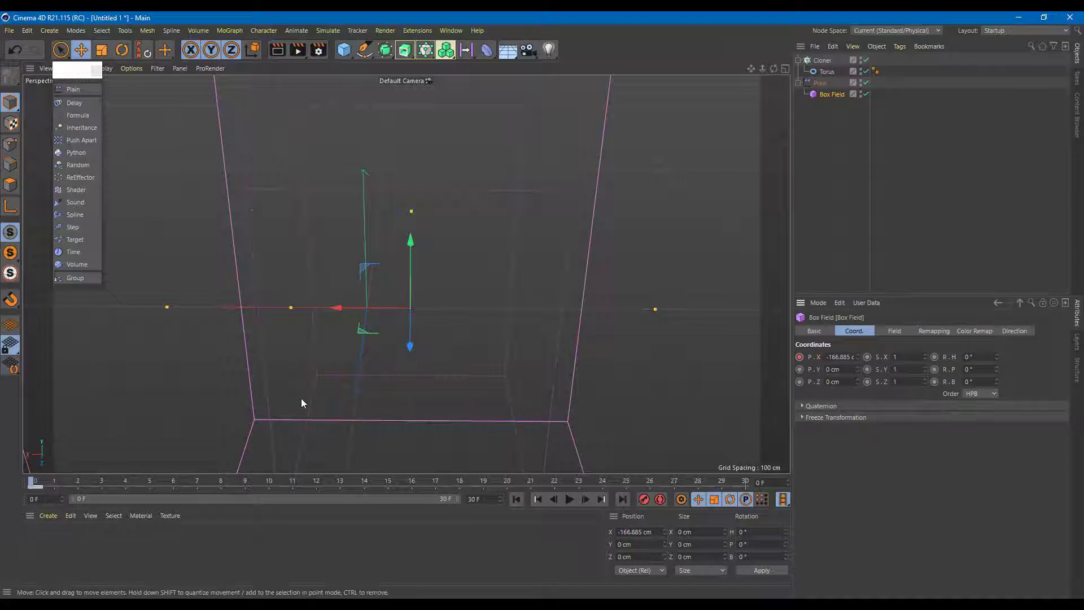
{"action": "left_click", "coordinate": [799, 356]}
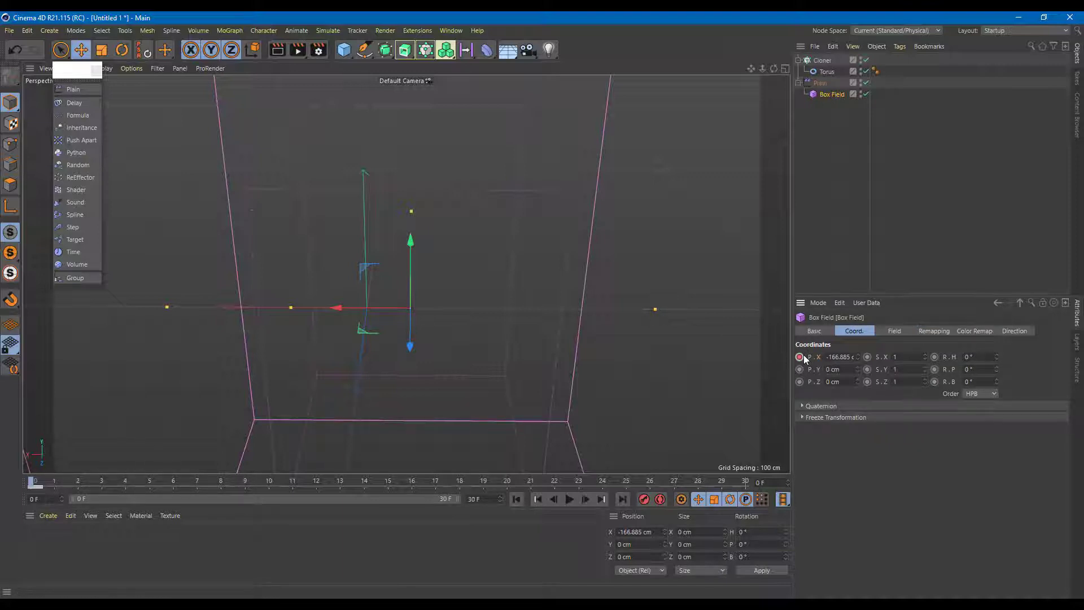
{"action": "left_click_drag", "start_coordinate": [205, 481], "coordinate": [748, 482]}
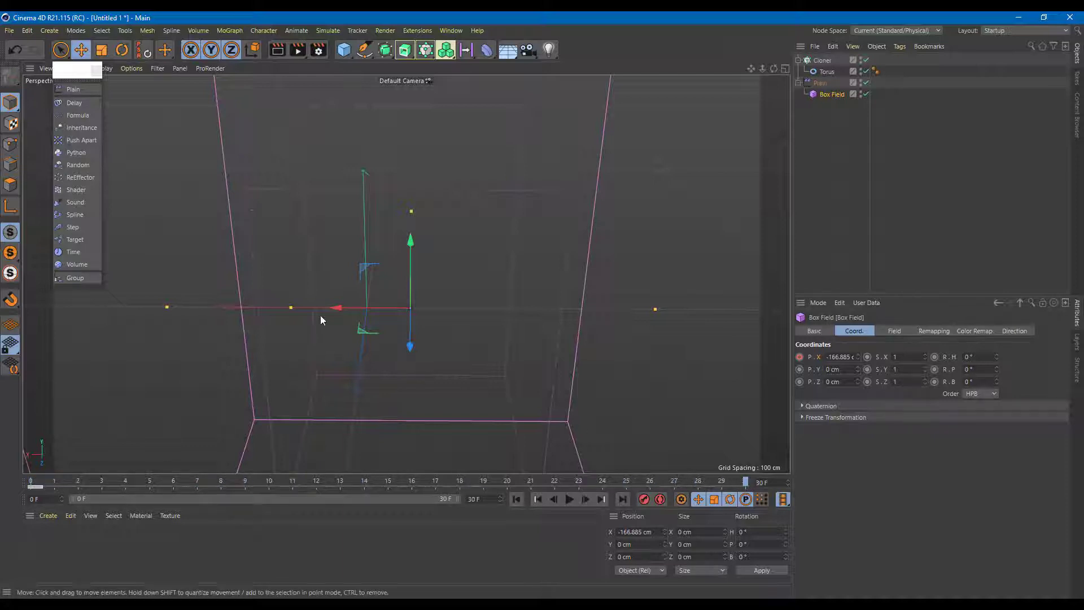
{"action": "left_click_drag", "start_coordinate": [336, 307], "coordinate": [774, 329]}
{"action": "left_click", "coordinate": [800, 357]}
- Play the Box Field sweep through the tori twice, stopping at frame 24
{"action": "left_click", "coordinate": [569, 499]}
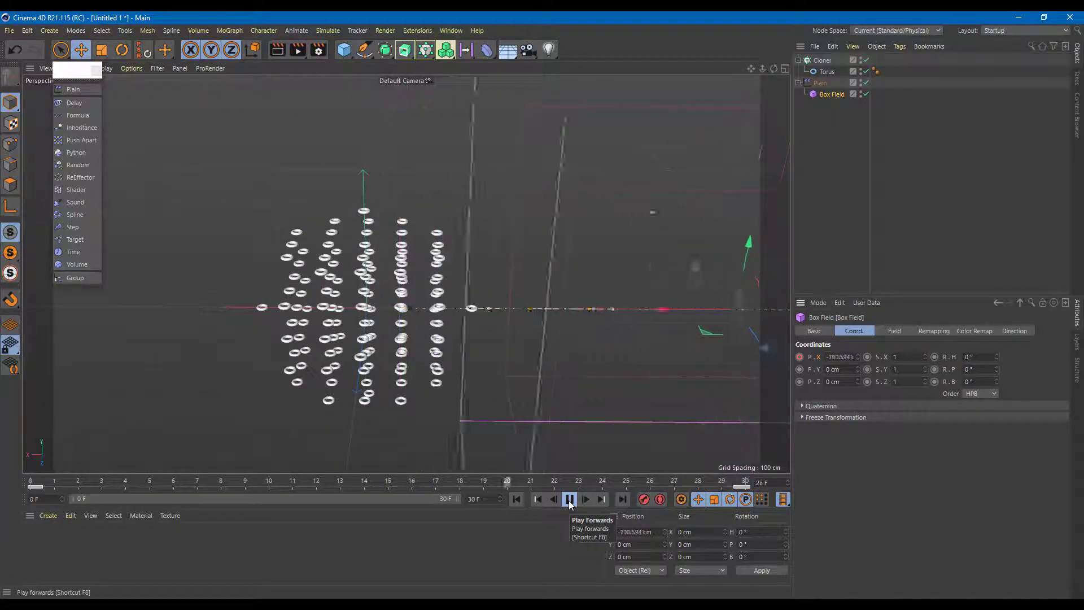
{"action": "left_click", "coordinate": [569, 500]}
{"action": "scroll", "coordinate": [372, 359], "scroll_direction": "up", "scroll_amount": 5}
{"action": "middle_click_drag", "start_coordinate": [463, 384], "coordinate": [428, 210], "text": "alt"}
{"action": "scroll", "coordinate": [433, 221], "scroll_direction": "down", "scroll_amount": 4}
{"action": "scroll", "coordinate": [458, 213], "scroll_direction": "down", "scroll_amount": 3}
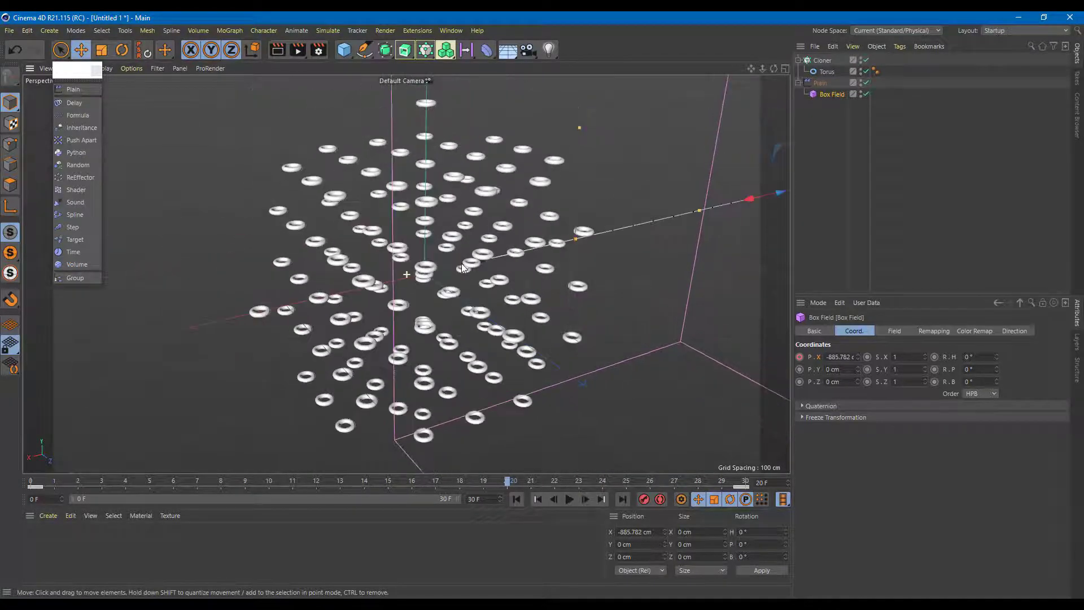
{"action": "left_click", "coordinate": [569, 499]}
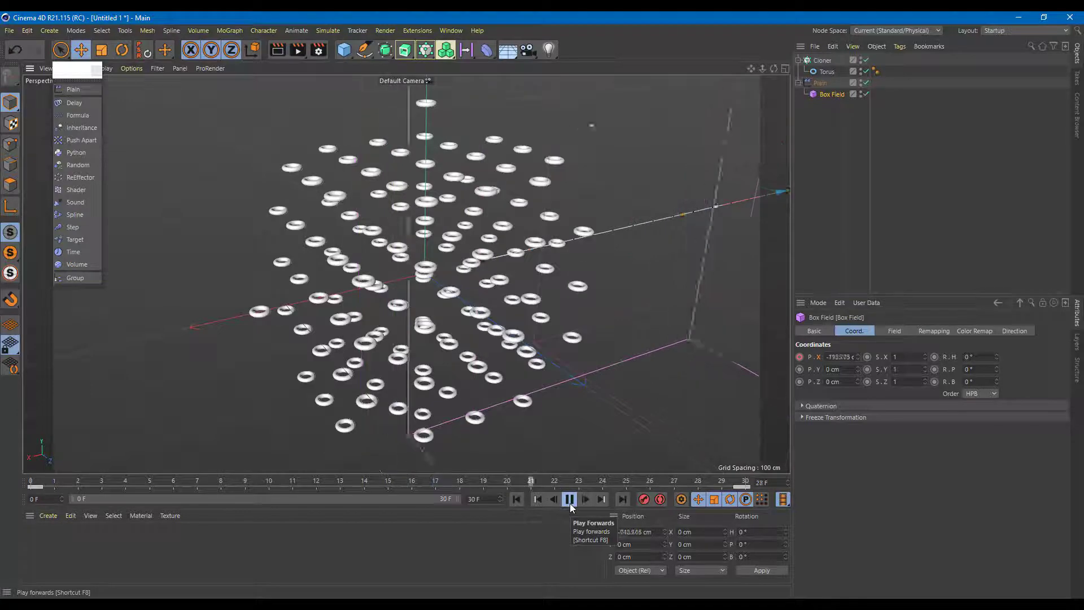
{"action": "left_click", "coordinate": [570, 503]}
{"action": "left_click", "coordinate": [822, 61]}
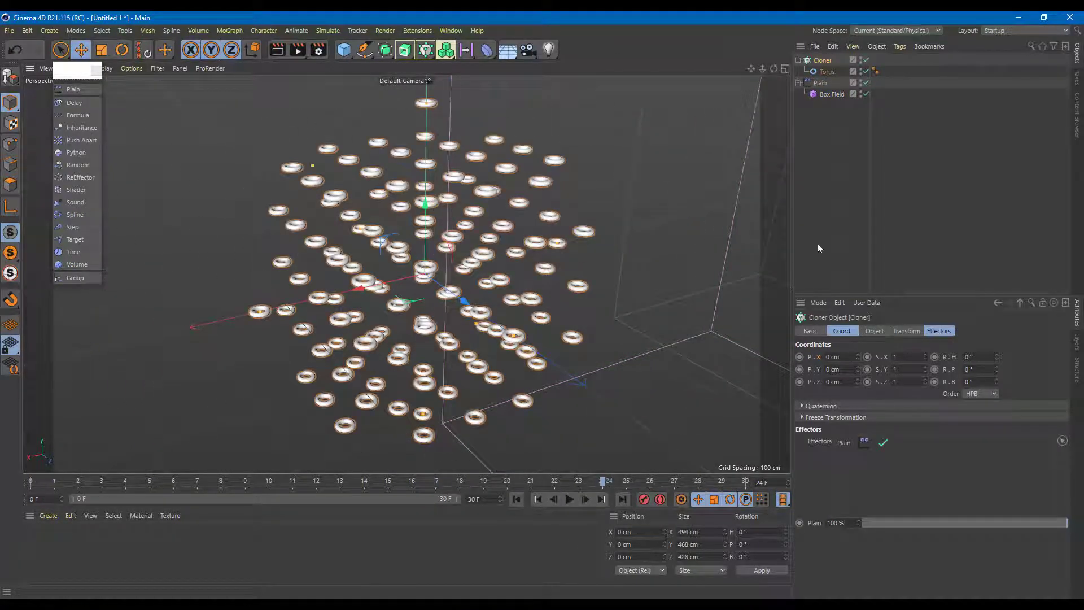
- Keep Plain's transform mode Relative and space Node, reviewing at frame 14
{"action": "left_click", "coordinate": [821, 83]}
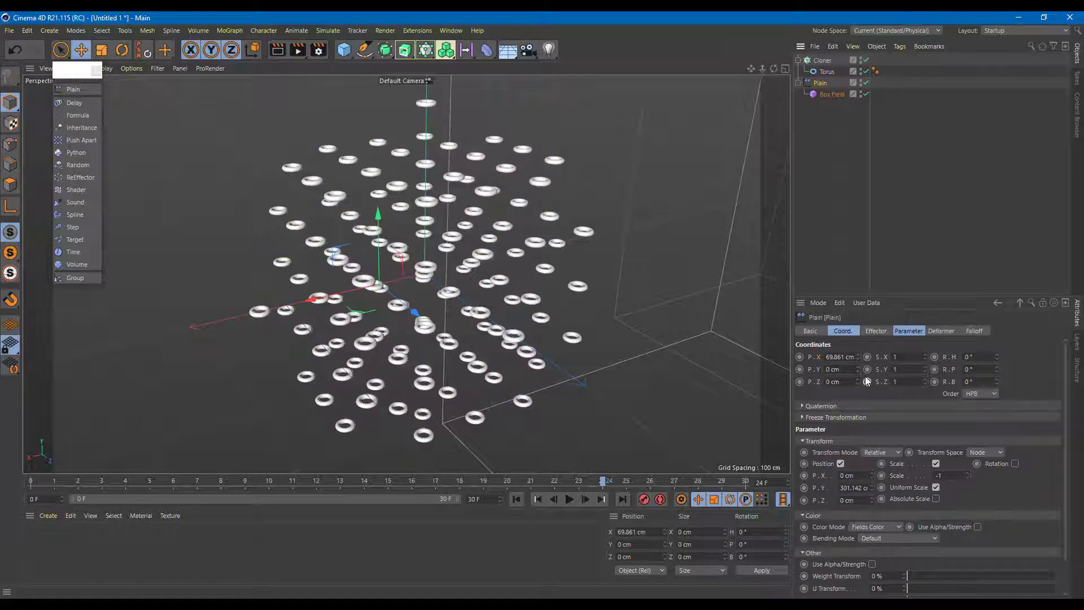
{"action": "left_click", "coordinate": [906, 332]}
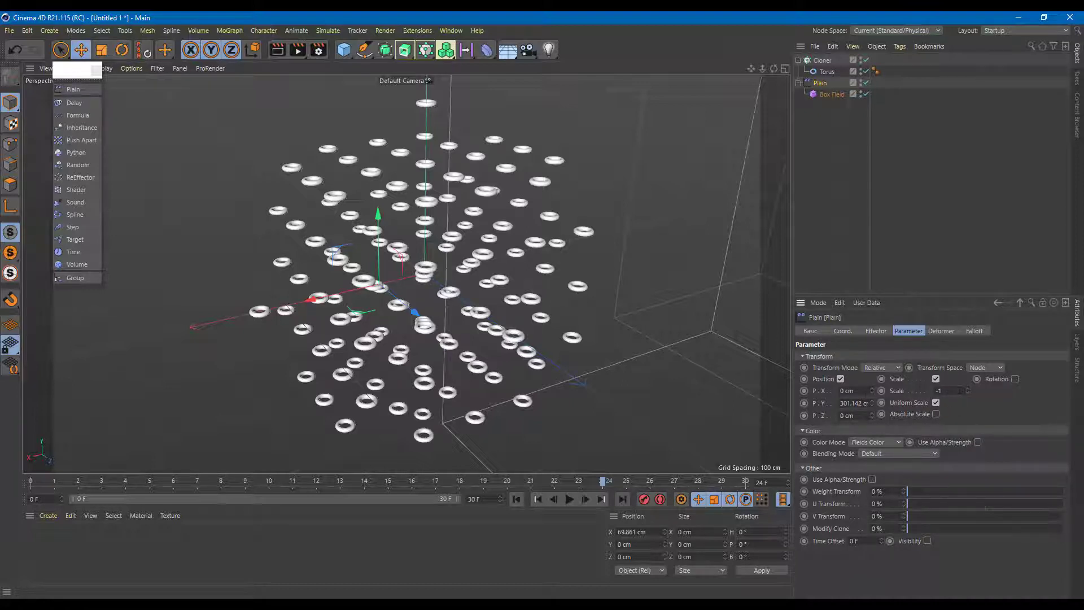
{"action": "left_click", "coordinate": [891, 369]}
{"action": "left_click", "coordinate": [919, 490]}
{"action": "left_click_drag", "start_coordinate": [555, 484], "coordinate": [366, 480]}
{"action": "mouse_move", "coordinate": [914, 504]}
{"action": "left_mouse_down"}
{"action": "mouse_move", "coordinate": [952, 507]}
{"action": "mouse_move", "coordinate": [910, 522]}
{"action": "mouse_move", "coordinate": [903, 510]}
{"action": "left_mouse_up"}
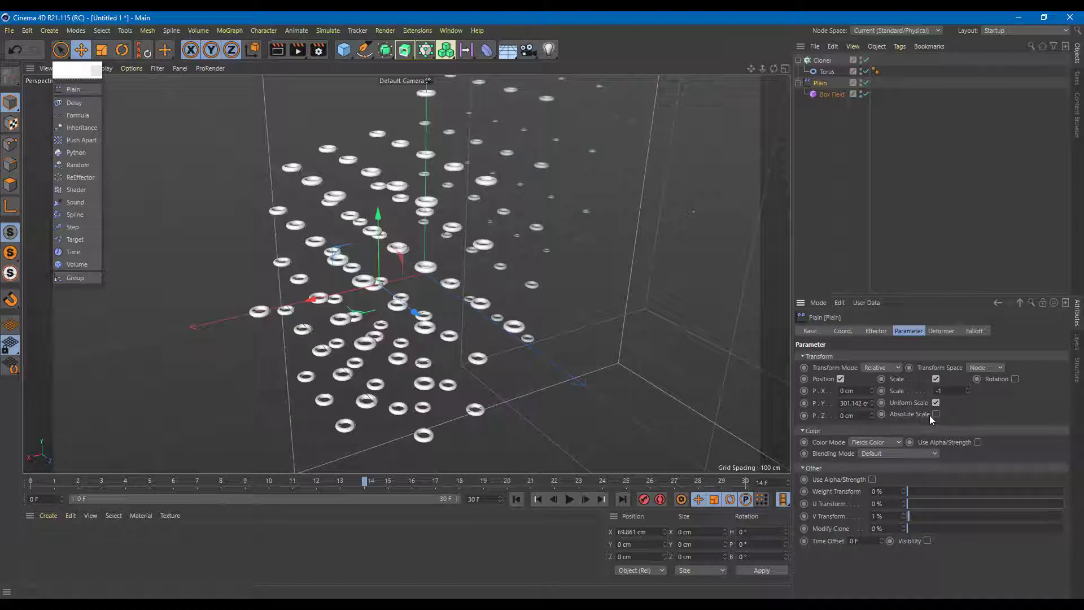
{"action": "left_click", "coordinate": [995, 368]}
{"action": "left_click", "coordinate": [935, 405]}
- Enable Rotation on Plain with H 134°, P 201° and B 457°
{"action": "left_click", "coordinate": [1014, 379]}
{"action": "left_click_drag", "start_coordinate": [1048, 392], "coordinate": [1047, 383]}
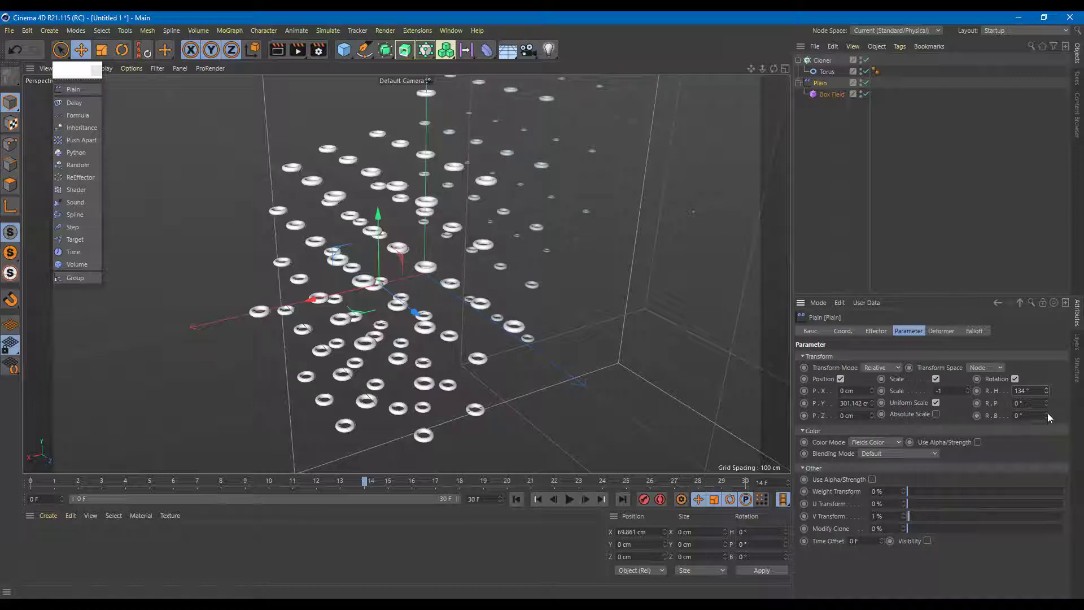
{"action": "left_click_drag", "start_coordinate": [1046, 404], "coordinate": [1046, 293]}
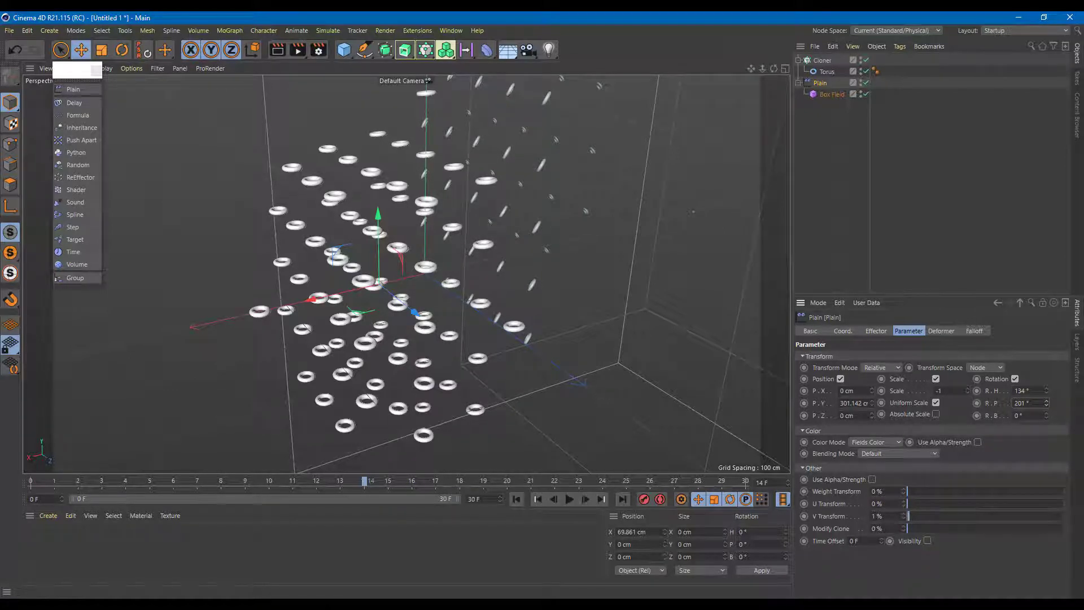
{"action": "left_click_drag", "start_coordinate": [1046, 416], "coordinate": [1026, 432]}
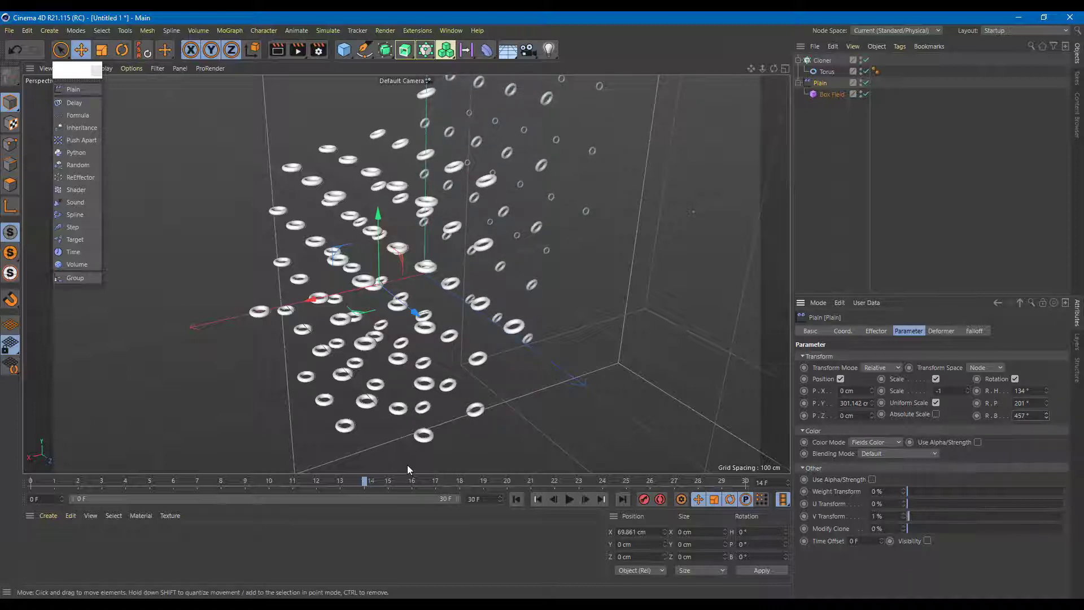
{"action": "left_click", "coordinate": [568, 501]}
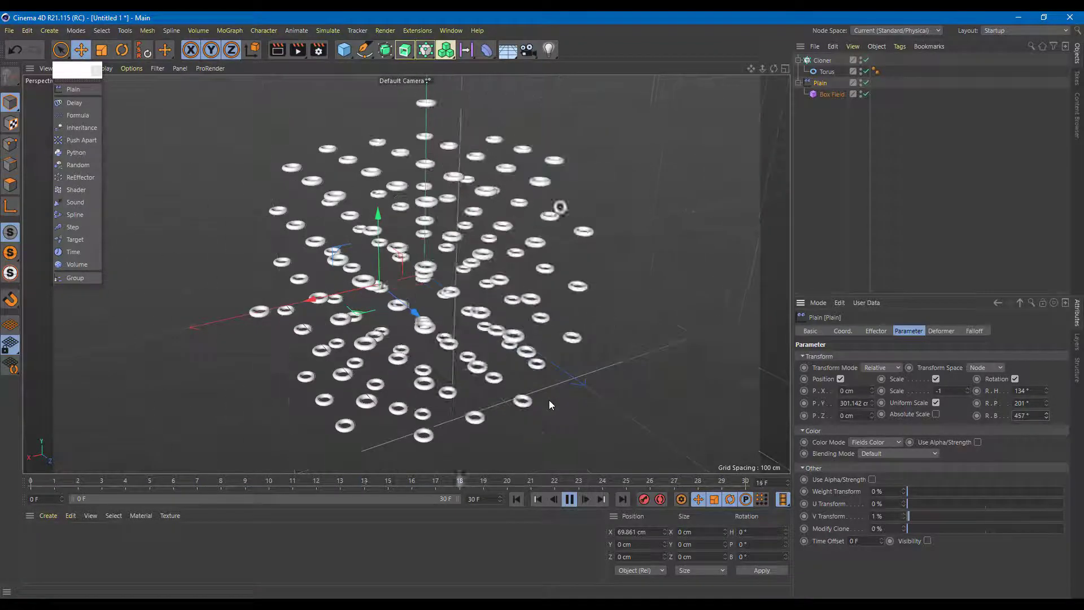
{"action": "left_click", "coordinate": [568, 502]}
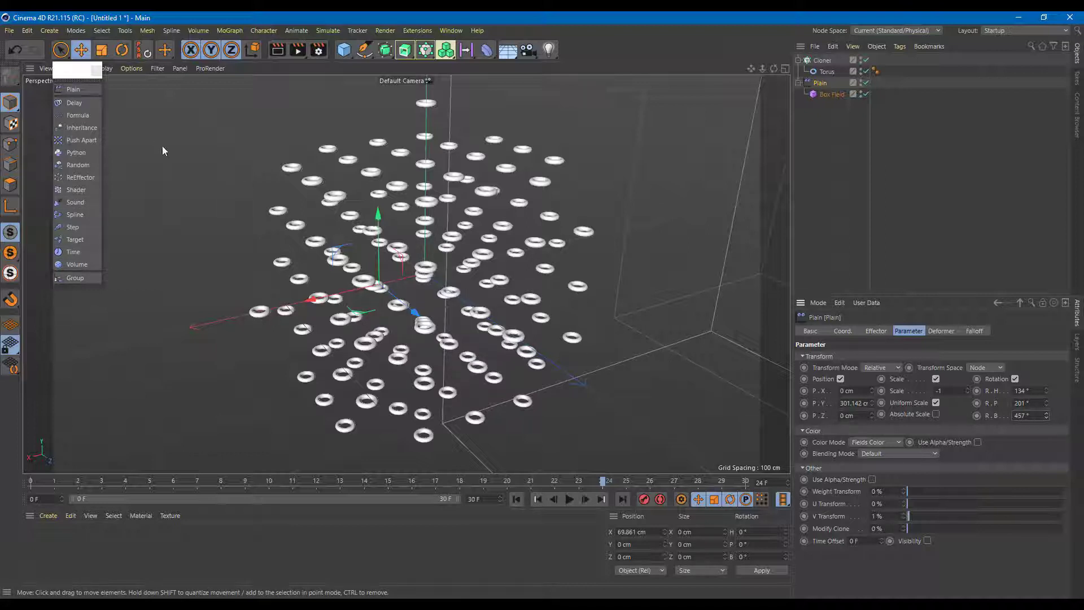
- Add a Delay effector, move it to the list bottom and drop it into the Cloner's Effectors
{"action": "left_click", "coordinate": [73, 104]}
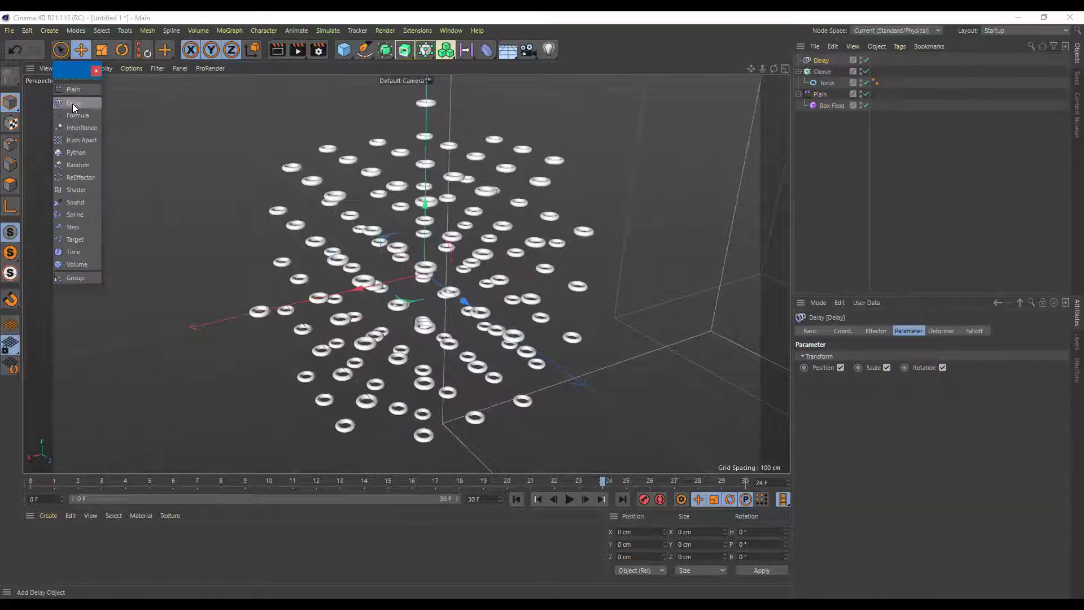
{"action": "left_click_drag", "start_coordinate": [821, 62], "coordinate": [816, 107]}
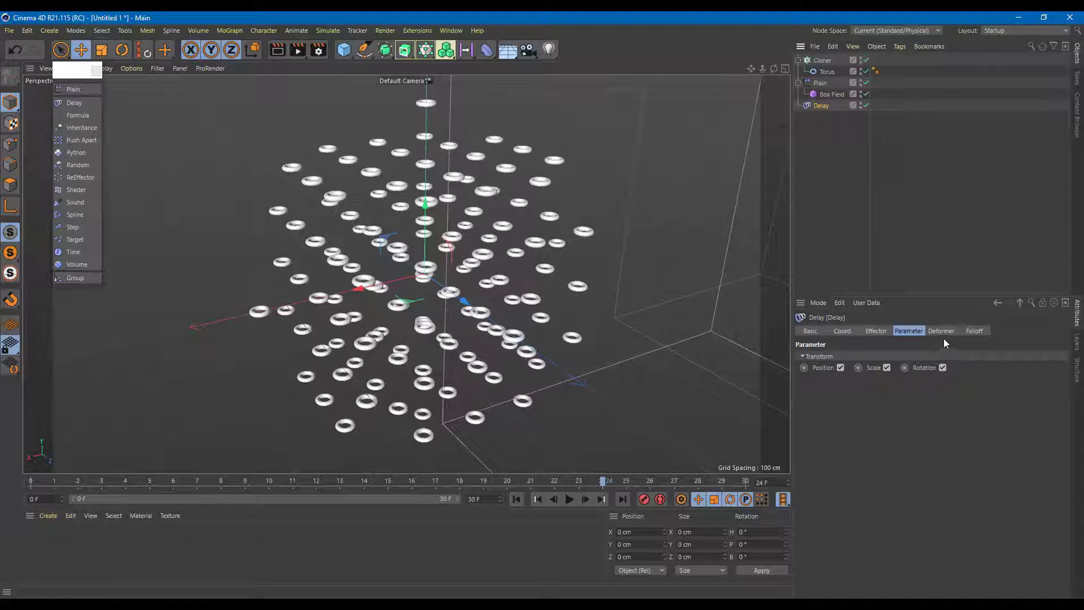
{"action": "left_click", "coordinate": [818, 60]}
{"action": "left_click_drag", "start_coordinate": [820, 106], "coordinate": [877, 414]}
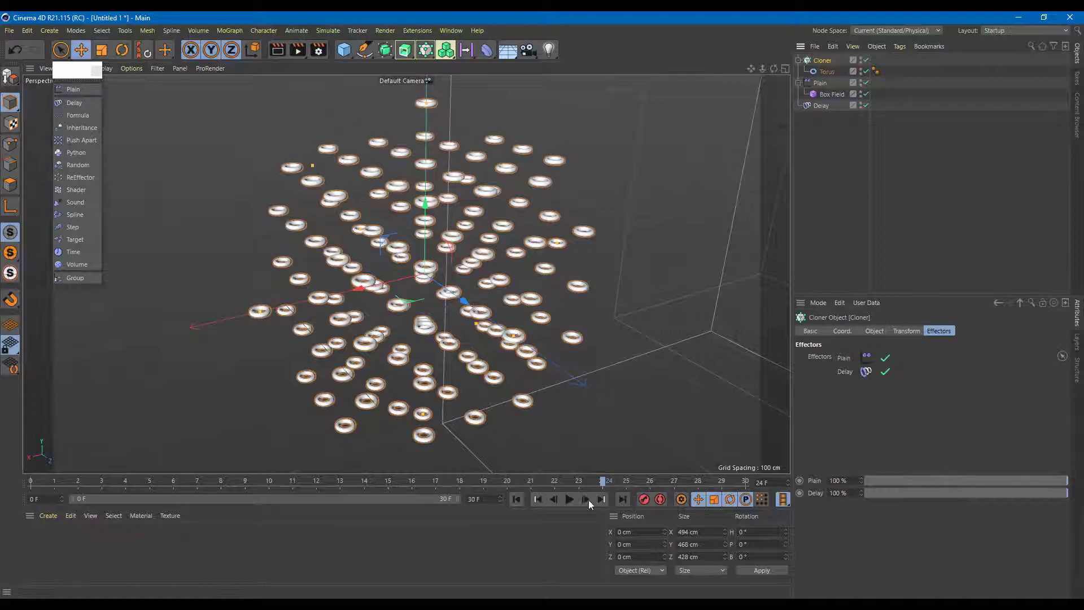
- Preview the animation with Delay applied, stopping at frame 29
{"action": "left_click", "coordinate": [570, 500]}
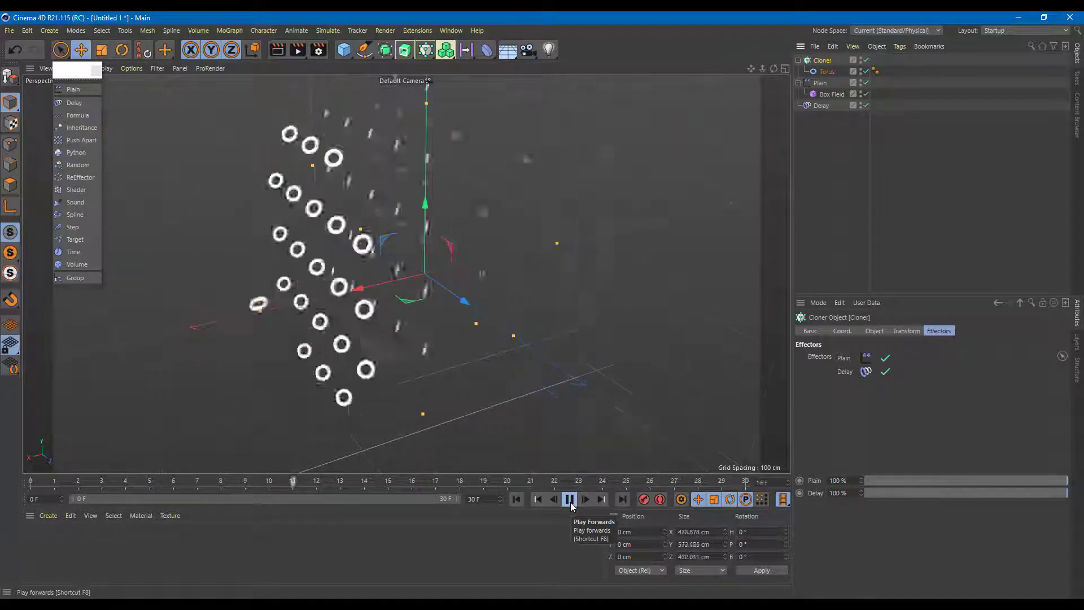
{"action": "left_click", "coordinate": [571, 503]}
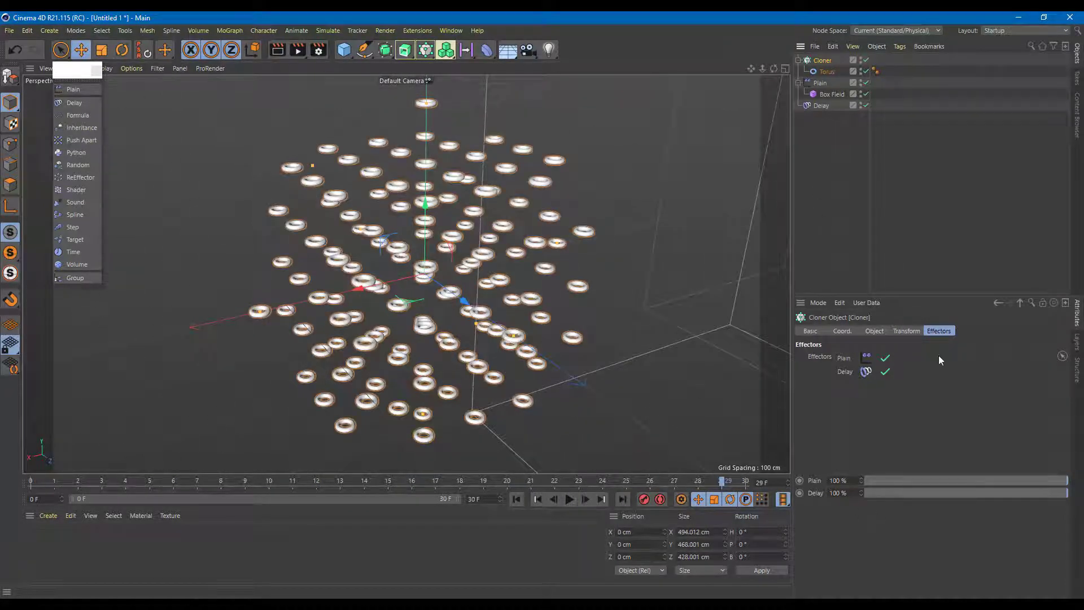
{"action": "left_click", "coordinate": [821, 106]}
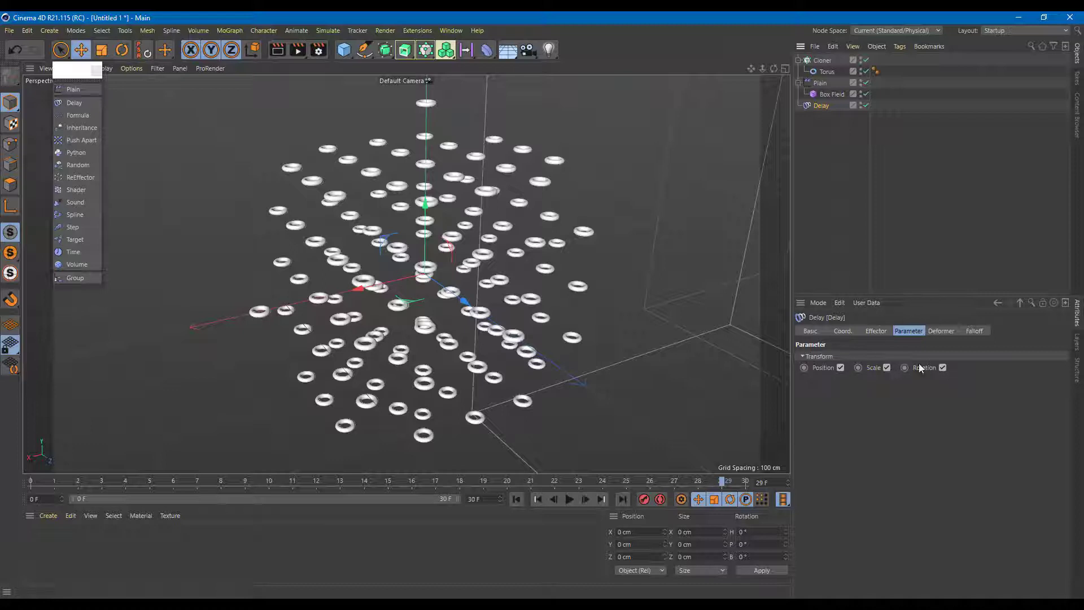
- Switch the Delay effector's mode to Spring and preview the animation
{"action": "left_click", "coordinate": [881, 333]}
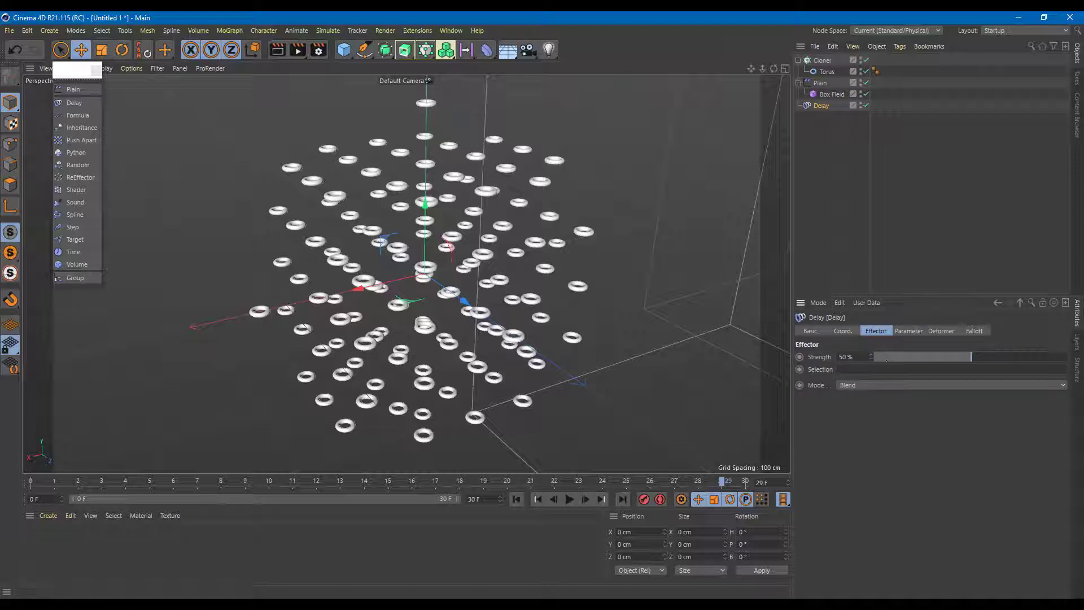
{"action": "left_click", "coordinate": [877, 387]}
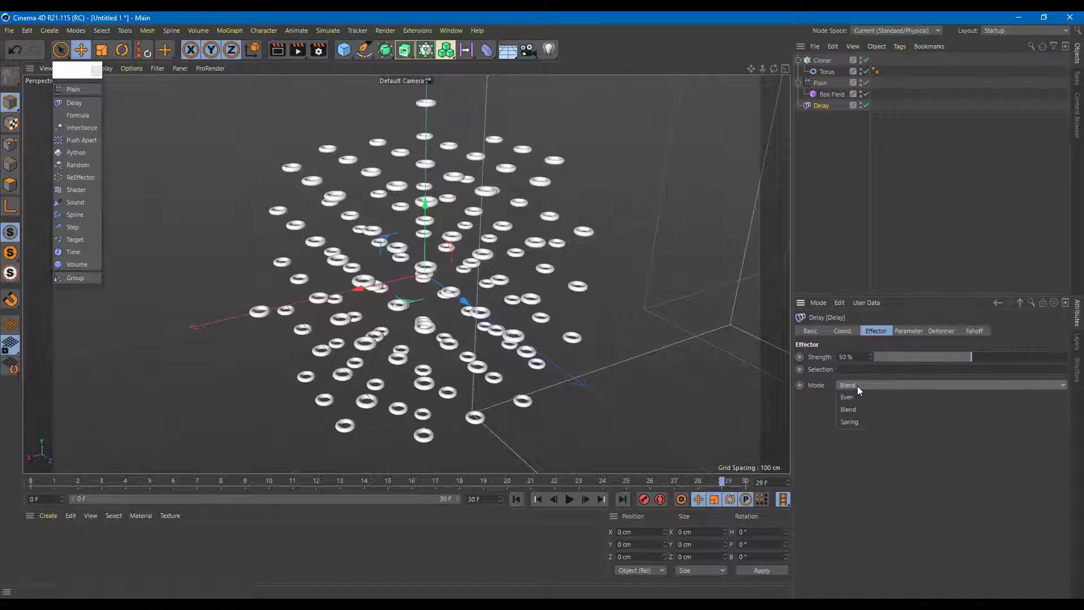
{"action": "left_click", "coordinate": [875, 423]}
{"action": "left_click", "coordinate": [569, 499]}
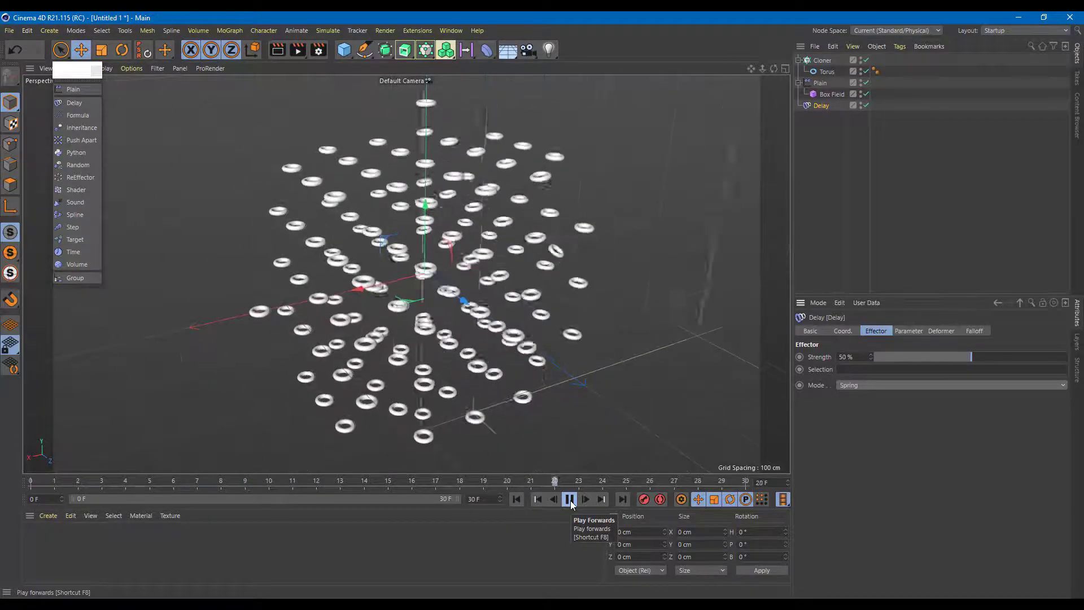
{"action": "left_click", "coordinate": [569, 499]}
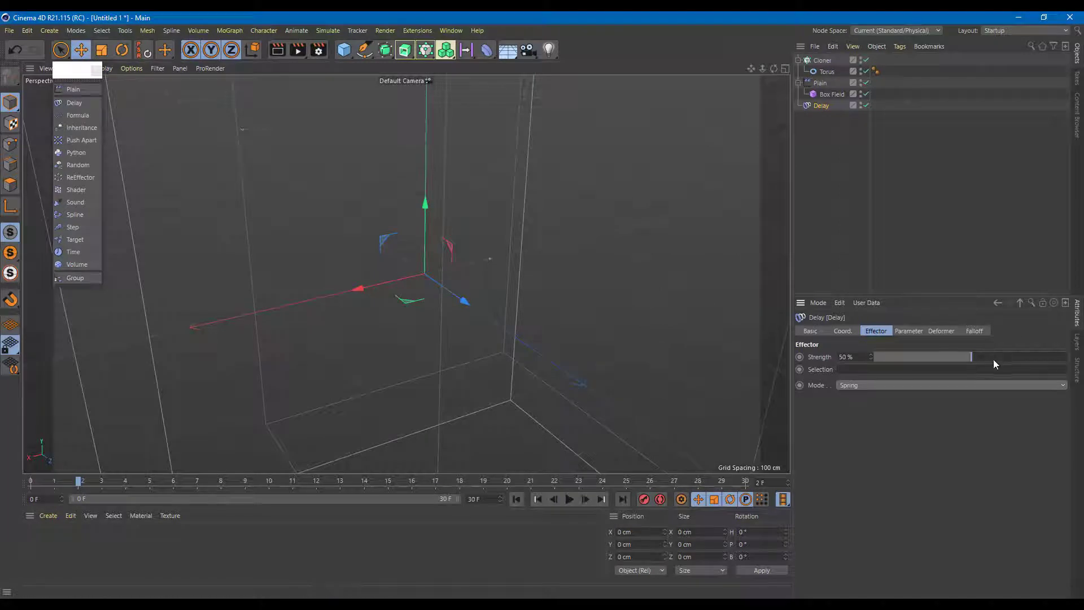
- Preview Delay strengths of 100% and 11%, then set the strength to 37%
{"action": "left_click_drag", "start_coordinate": [994, 359], "coordinate": [1070, 359]}
{"action": "left_click", "coordinate": [568, 502]}
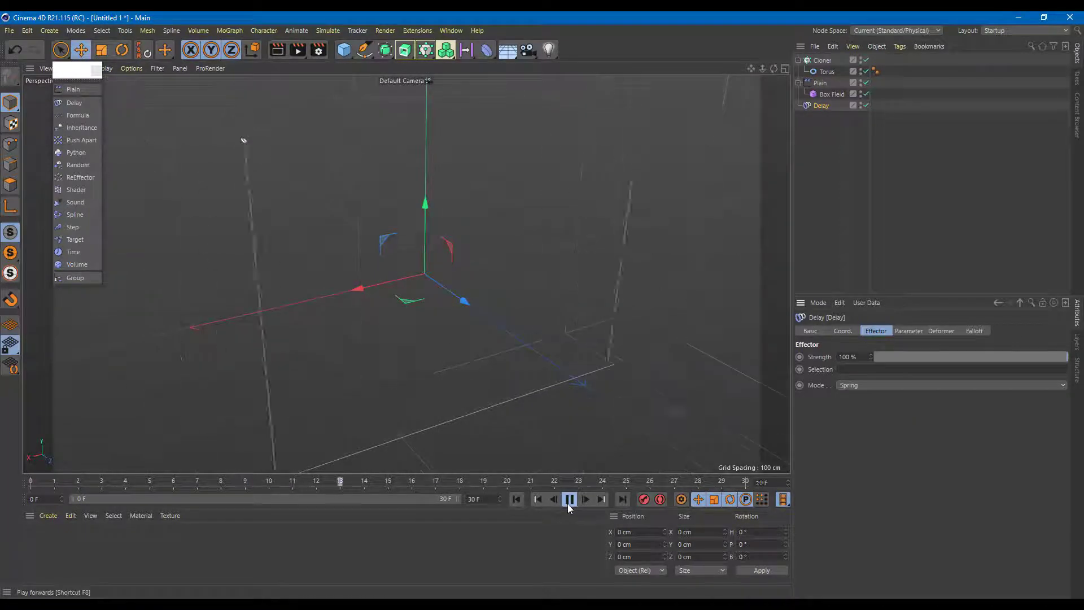
{"action": "left_click", "coordinate": [568, 500]}
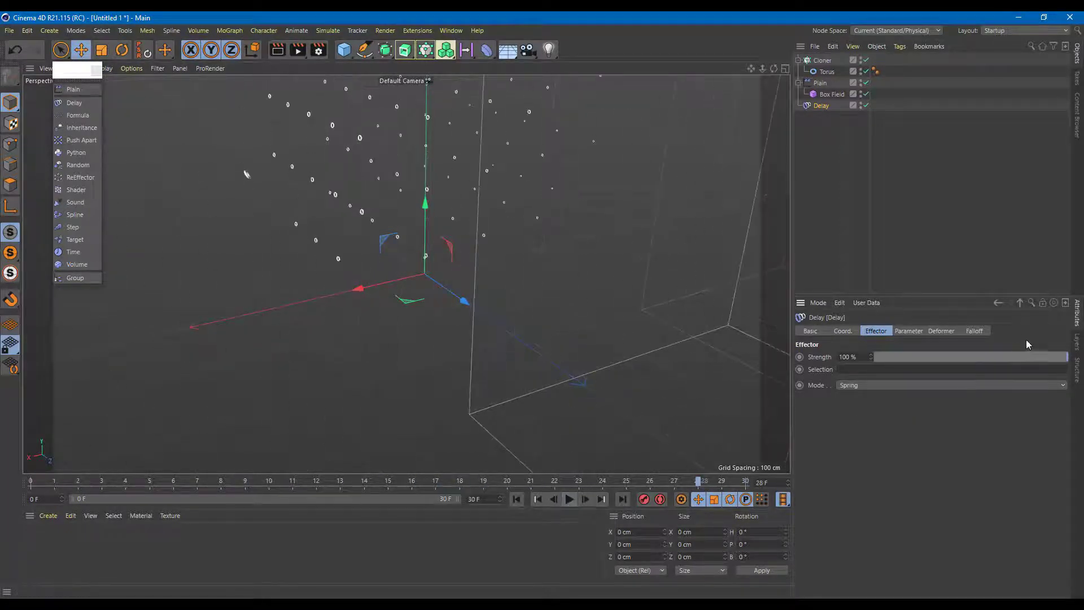
{"action": "left_click_drag", "start_coordinate": [953, 360], "coordinate": [895, 361]}
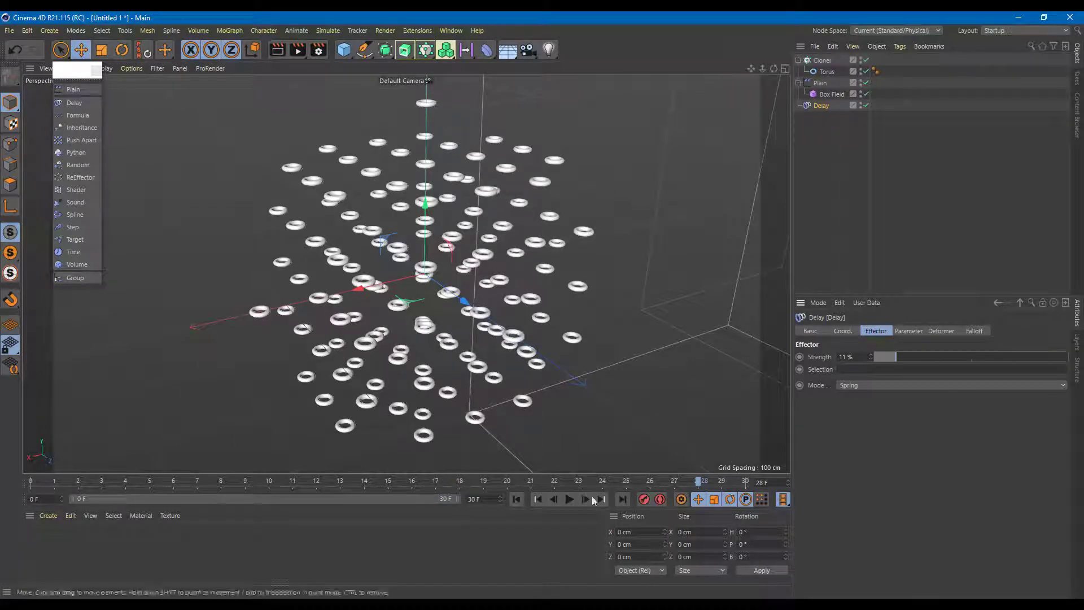
{"action": "left_click", "coordinate": [570, 500]}
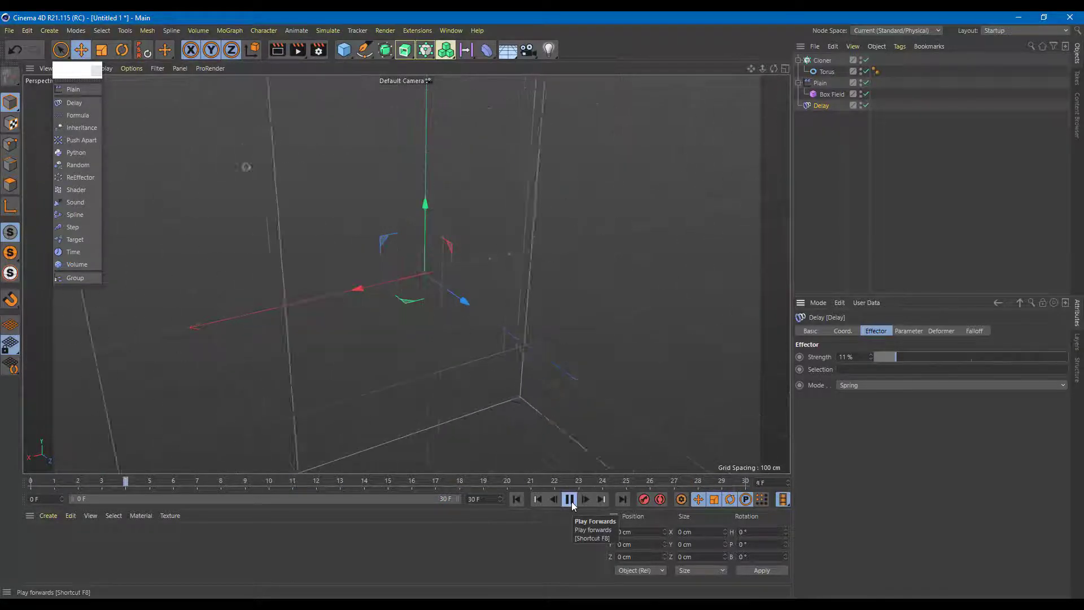
{"action": "left_click", "coordinate": [570, 500]}
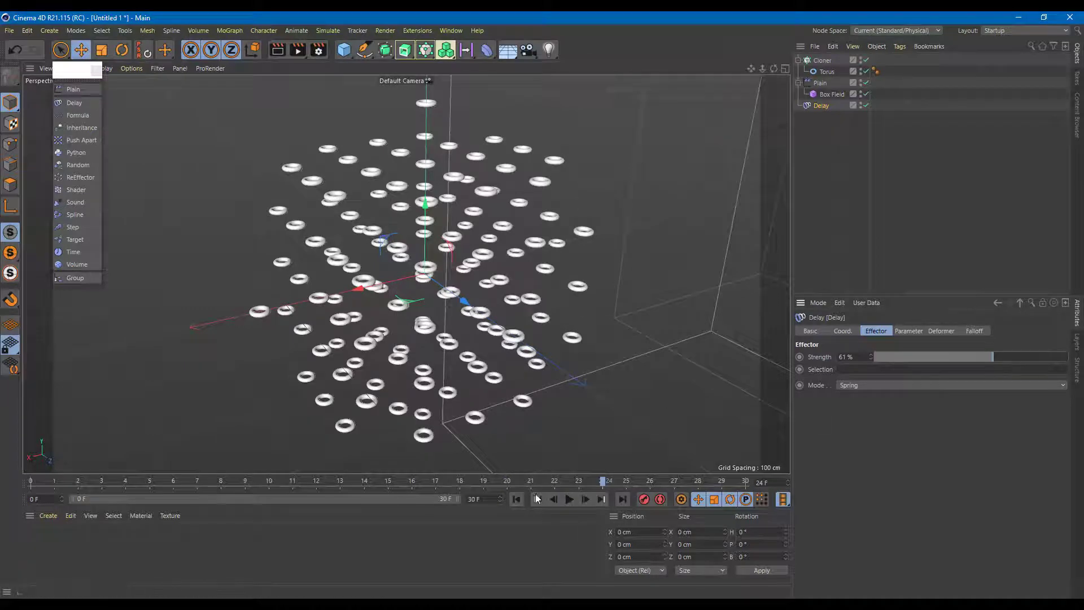
{"action": "left_click", "coordinate": [576, 500]}
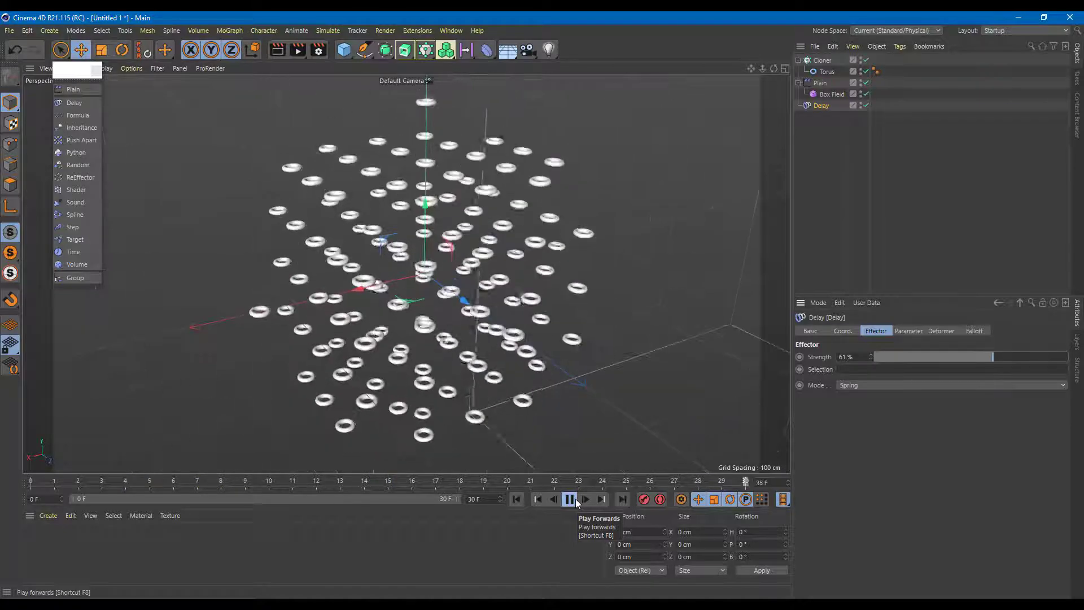
{"action": "left_click", "coordinate": [571, 499]}
{"action": "left_click_drag", "start_coordinate": [974, 353], "coordinate": [944, 354]}
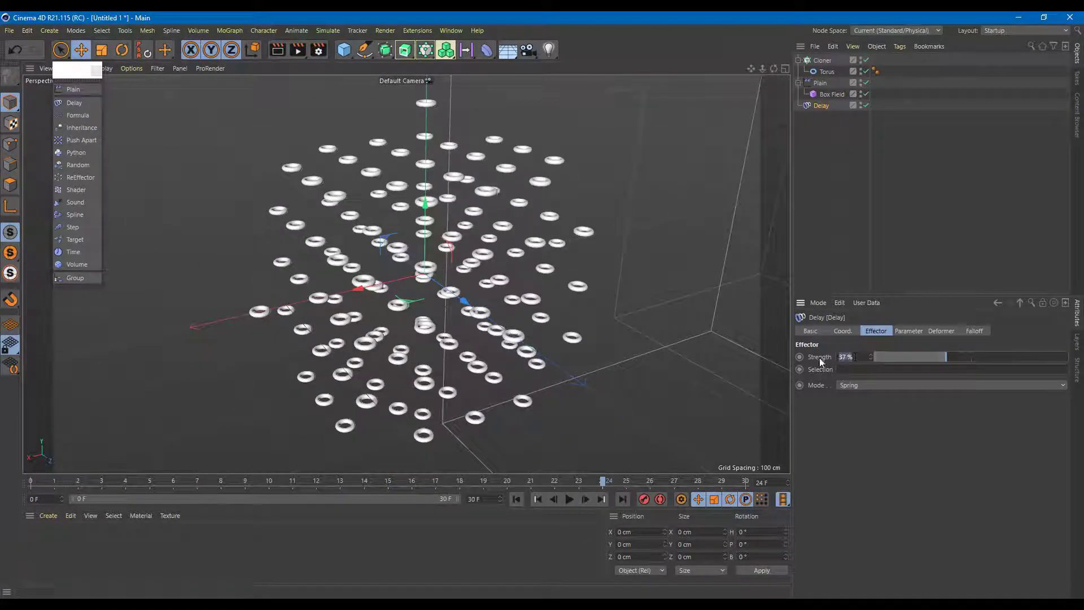
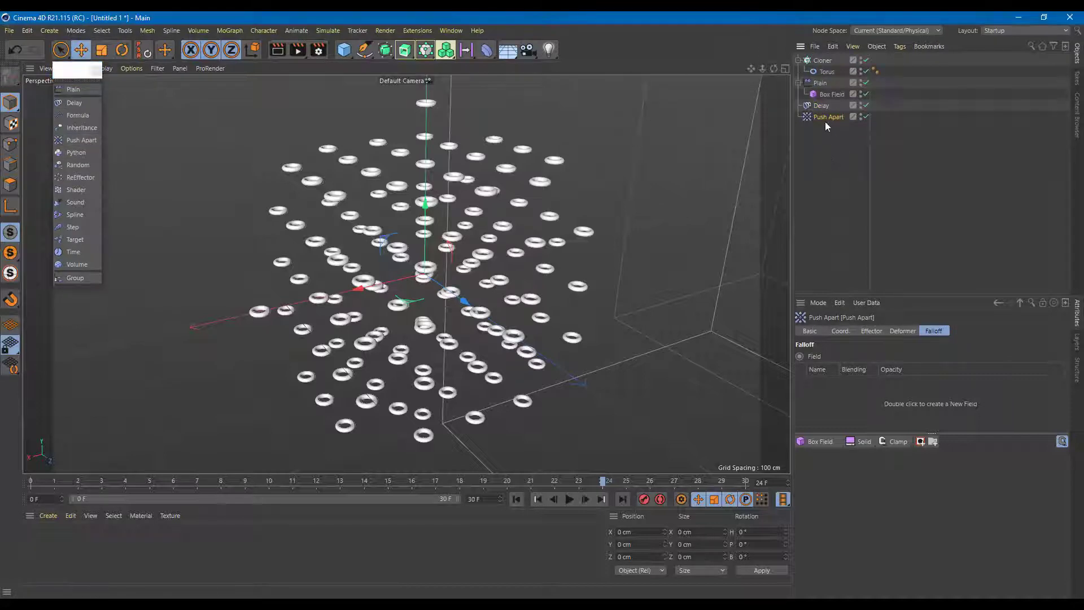
- Add the Push Apart effector to the Cloner's Effectors list
{"action": "left_click", "coordinate": [832, 94]}
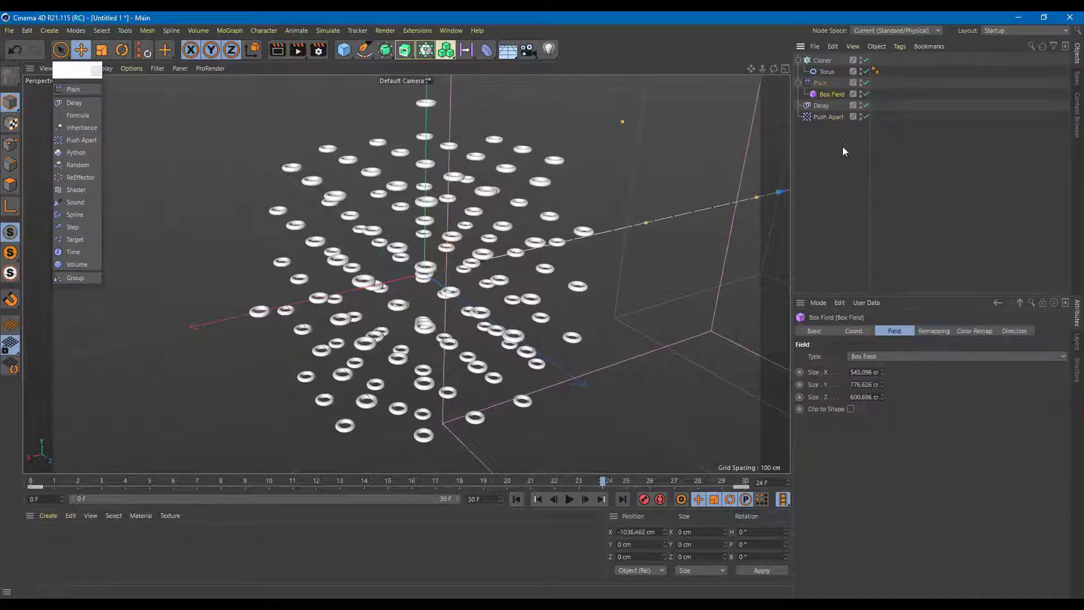
{"action": "left_click", "coordinate": [823, 84]}
{"action": "left_click", "coordinate": [823, 61]}
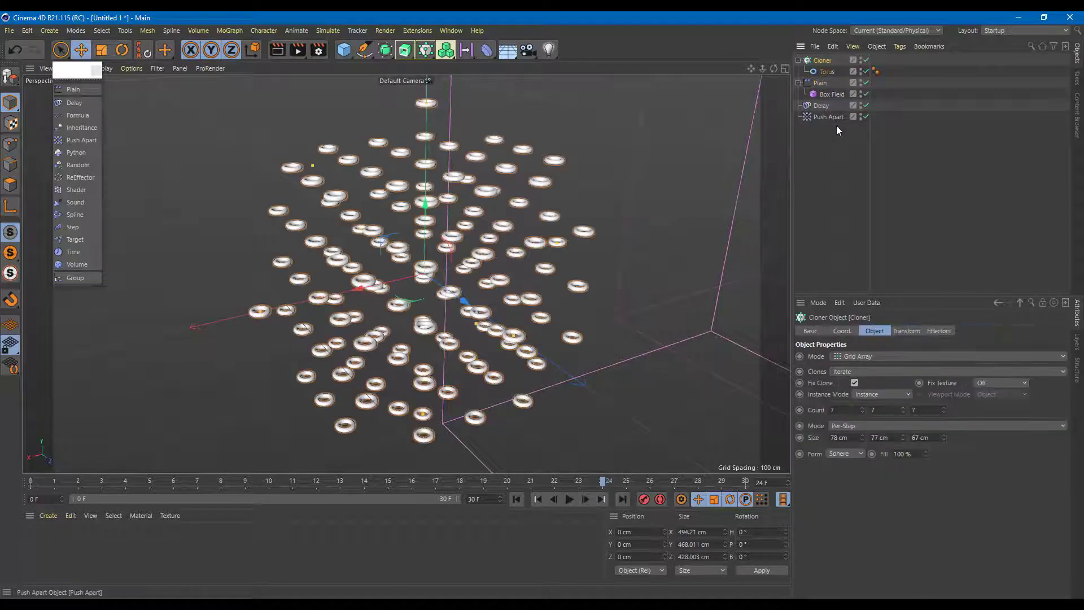
{"action": "left_click", "coordinate": [939, 331]}
{"action": "left_click_drag", "start_coordinate": [818, 115], "coordinate": [855, 406]}
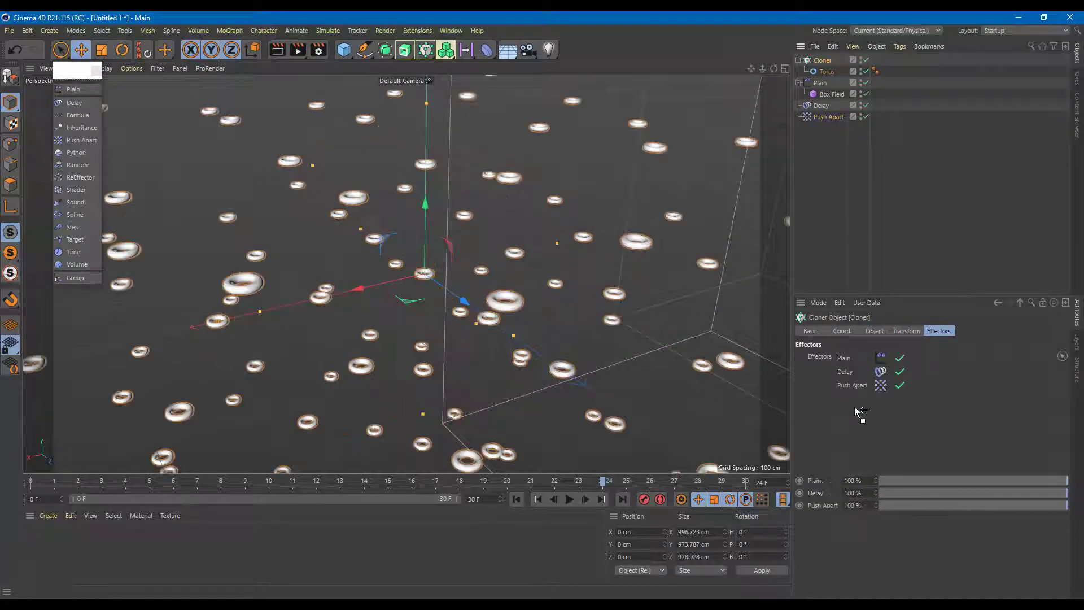
- Preview the scattered clones and compare Push Apart strengths, then select Push Apart
{"action": "left_click", "coordinate": [569, 499]}
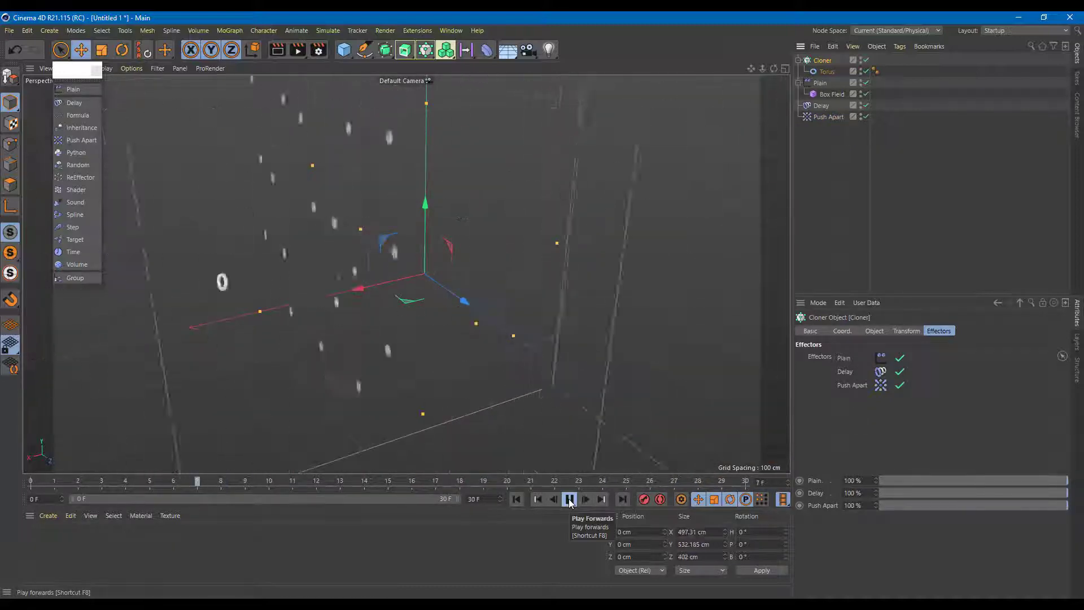
{"action": "left_click", "coordinate": [569, 499]}
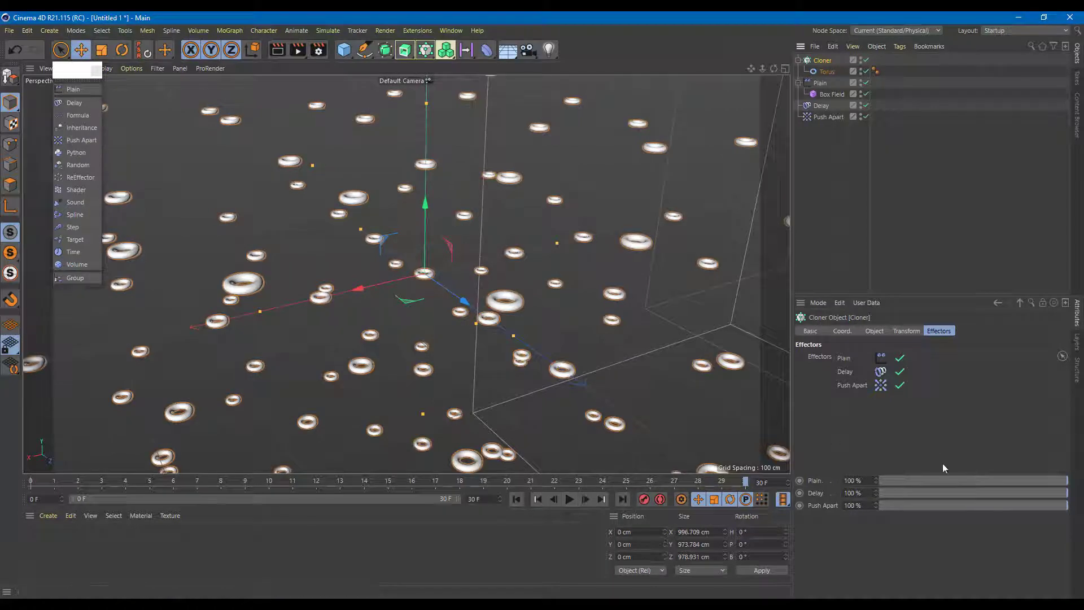
{"action": "left_click_drag", "start_coordinate": [1031, 506], "coordinate": [1077, 508]}
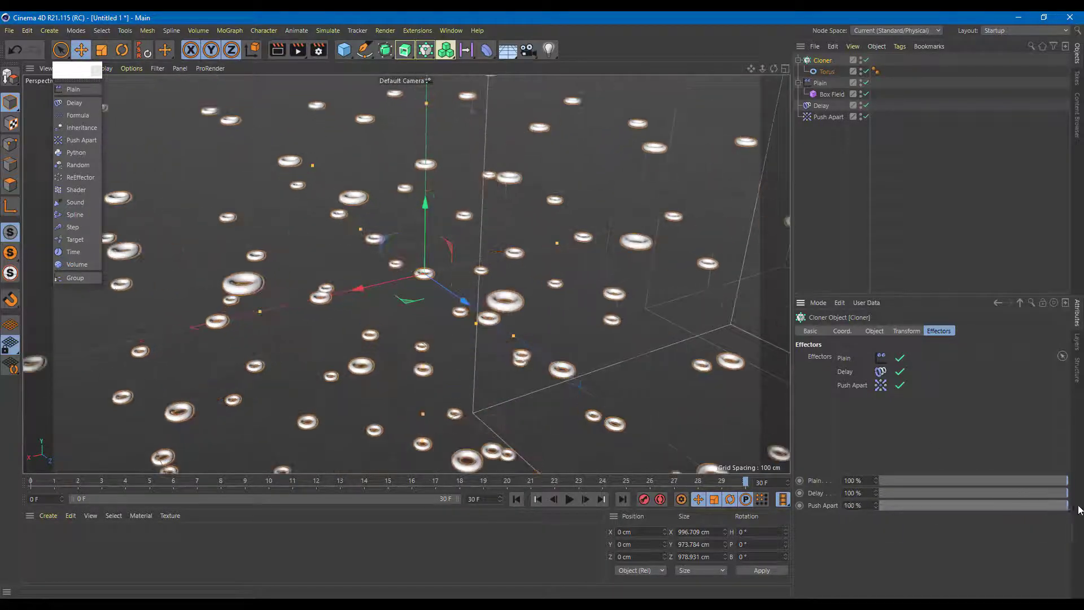
{"action": "left_click", "coordinate": [828, 116]}
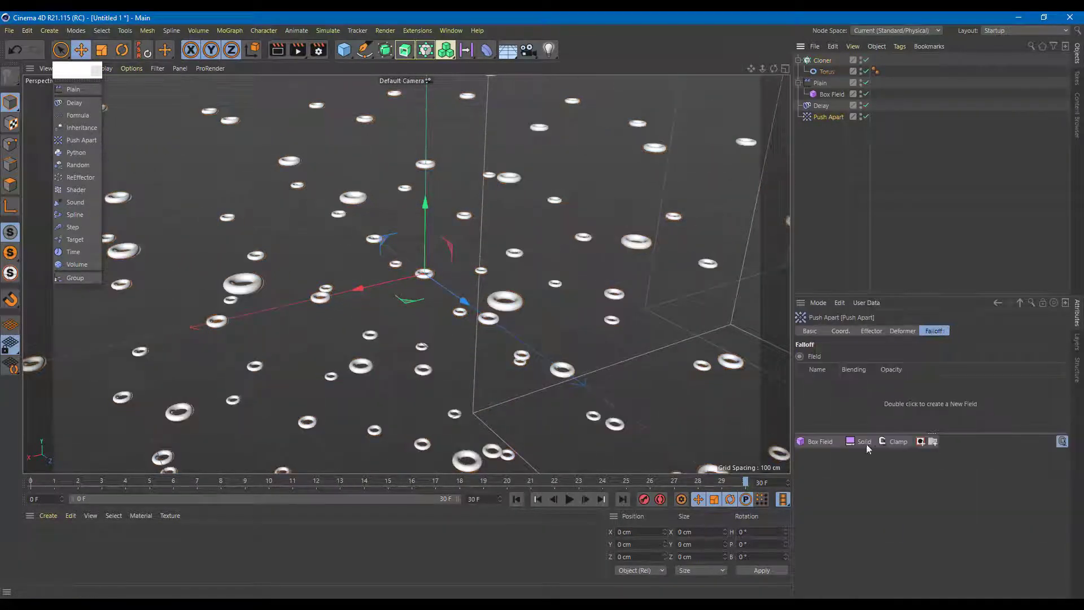
- Set Push Apart's Iterations to 1 and its Radius to 53 cm
{"action": "left_click", "coordinate": [871, 331]}
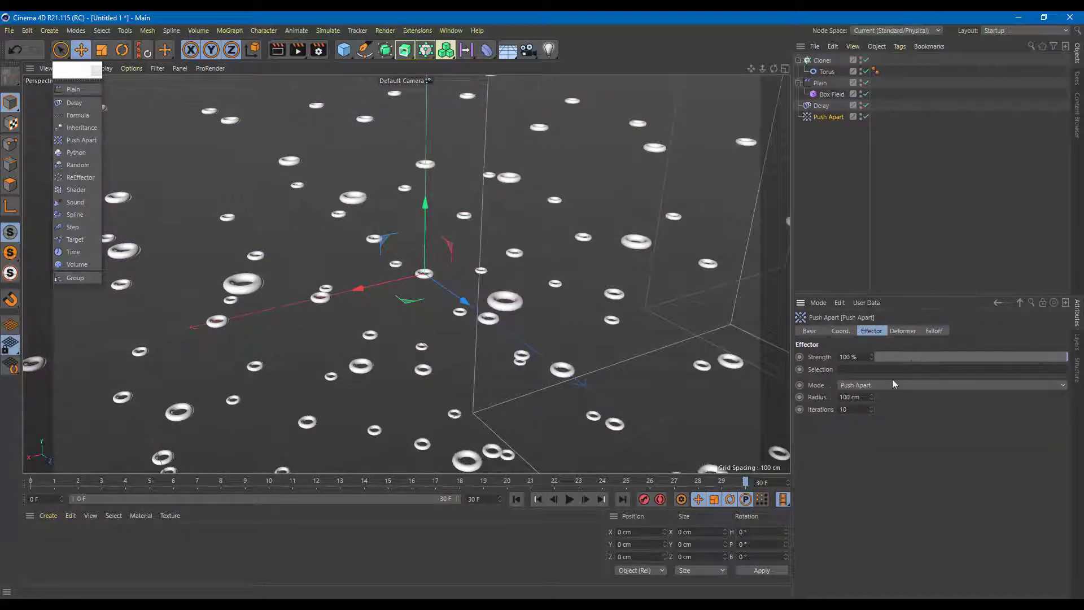
{"action": "mouse_move", "coordinate": [872, 408]}
{"action": "left_mouse_down"}
{"action": "mouse_move", "coordinate": [872, 429]}
{"action": "mouse_move", "coordinate": [872, 398]}
{"action": "mouse_move", "coordinate": [871, 429]}
{"action": "left_mouse_up"}
{"action": "left_click", "coordinate": [871, 407]}
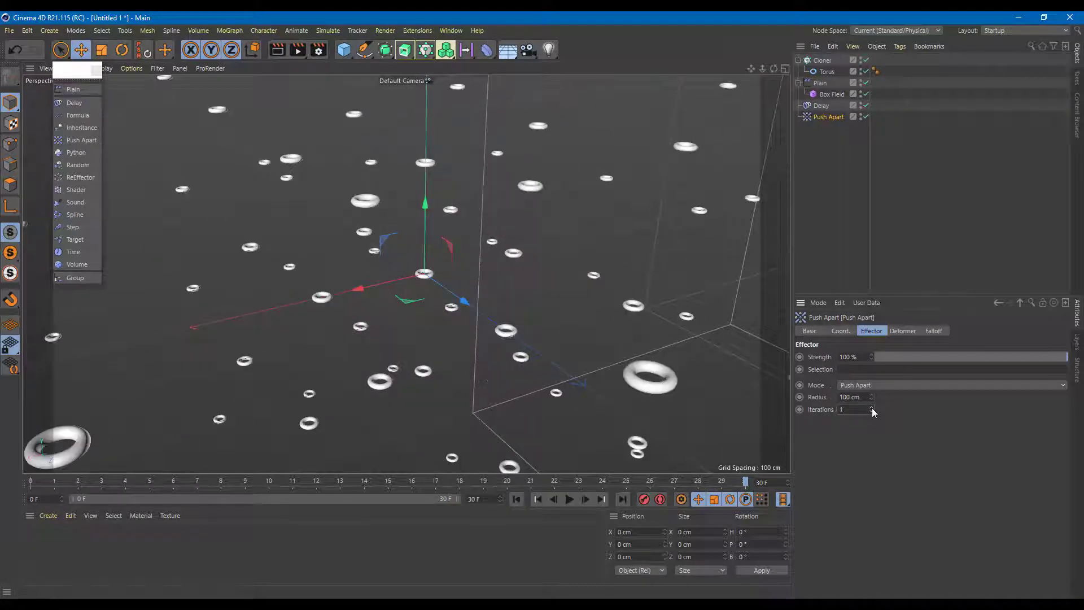
{"action": "mouse_move", "coordinate": [872, 399]}
{"action": "left_mouse_down"}
{"action": "mouse_move", "coordinate": [872, 431]}
{"action": "mouse_move", "coordinate": [871, 381]}
{"action": "left_mouse_up"}
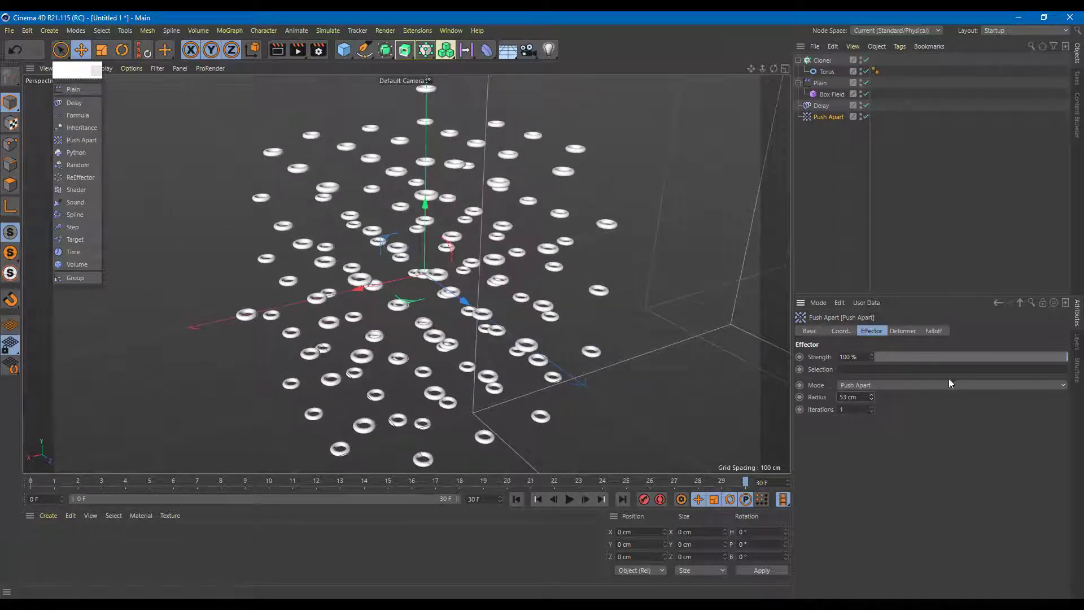
- Try Scale Apart, Along X and Along Z modes, keep Push Apart, and set strength 84%
{"action": "left_click", "coordinate": [1003, 385]}
{"action": "left_click", "coordinate": [898, 422]}
{"action": "left_click", "coordinate": [891, 385]}
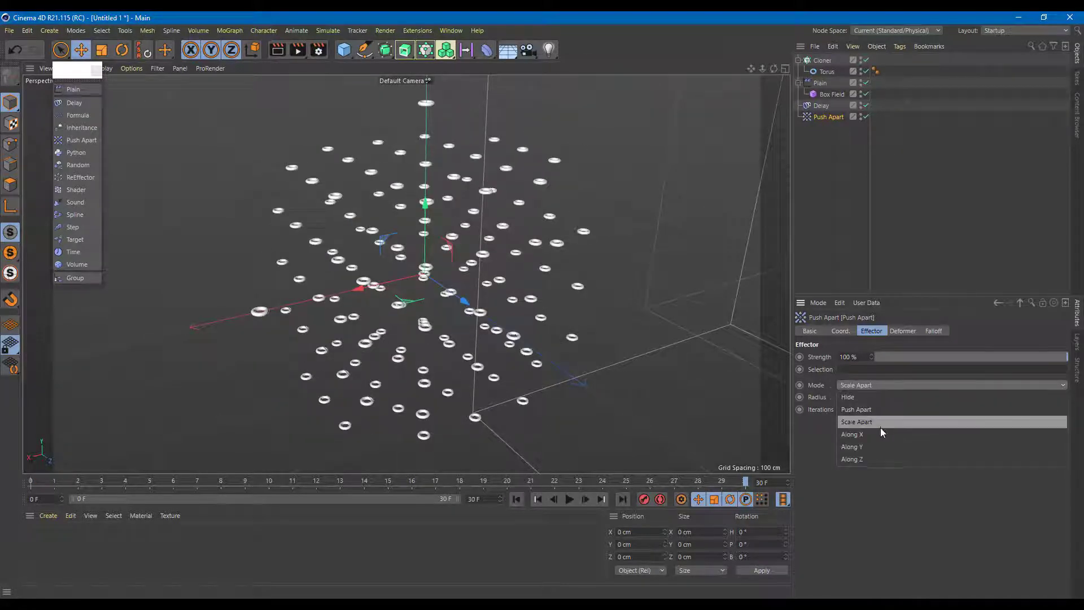
{"action": "left_click", "coordinate": [877, 431]}
{"action": "left_click", "coordinate": [884, 385]}
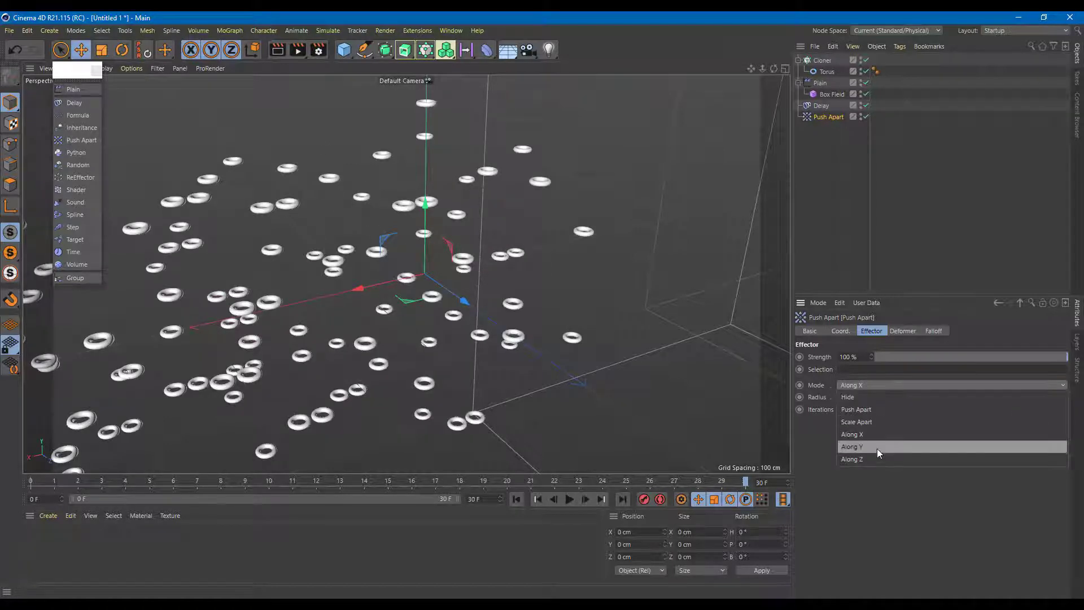
{"action": "left_click", "coordinate": [876, 446]}
{"action": "left_click", "coordinate": [877, 385]}
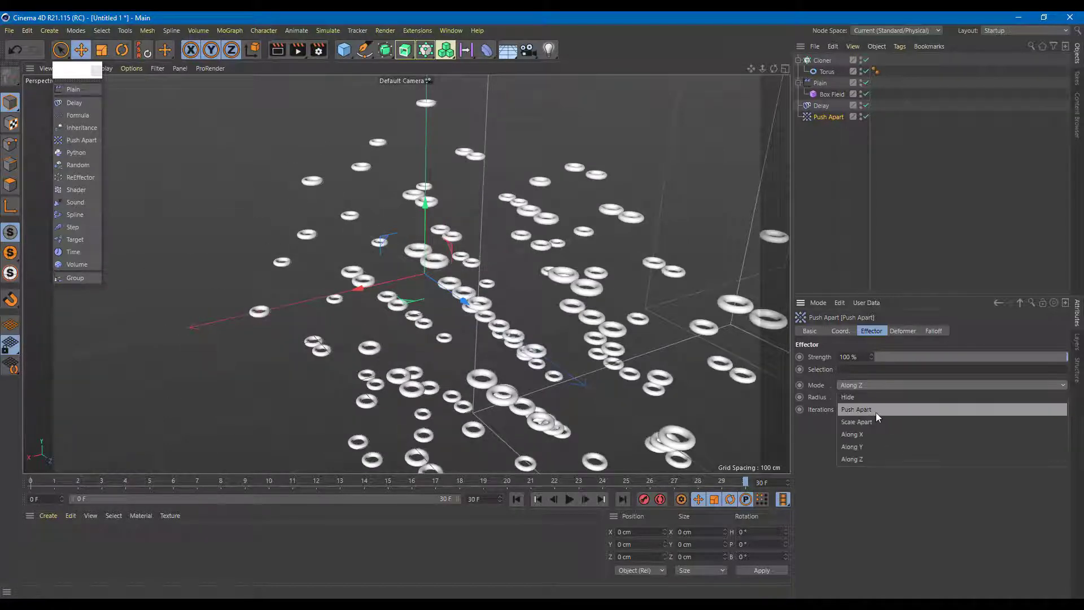
{"action": "left_click", "coordinate": [876, 412]}
{"action": "left_click_drag", "start_coordinate": [1002, 357], "coordinate": [1035, 357]}
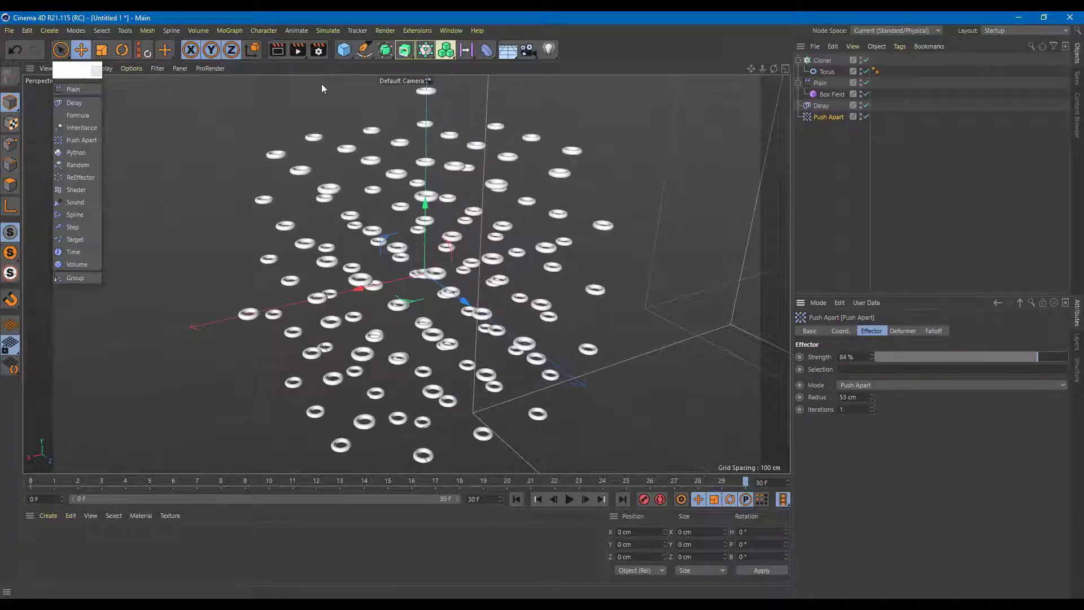
- Preview the animation, then restore Push Apart's strength to 100% and radius to 58 cm
{"action": "left_click", "coordinate": [569, 501]}
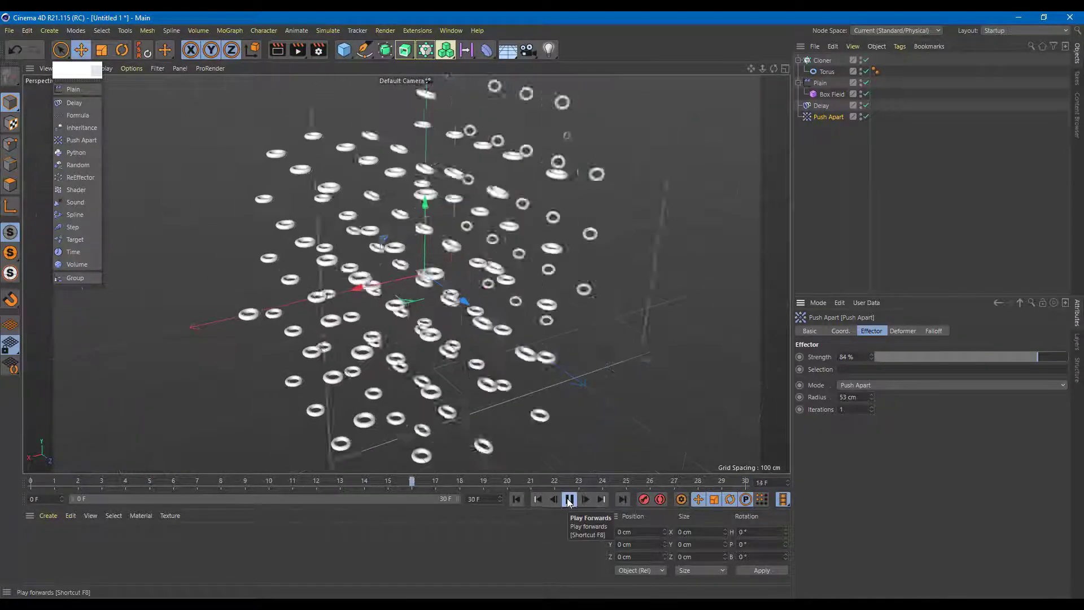
{"action": "left_click", "coordinate": [569, 500]}
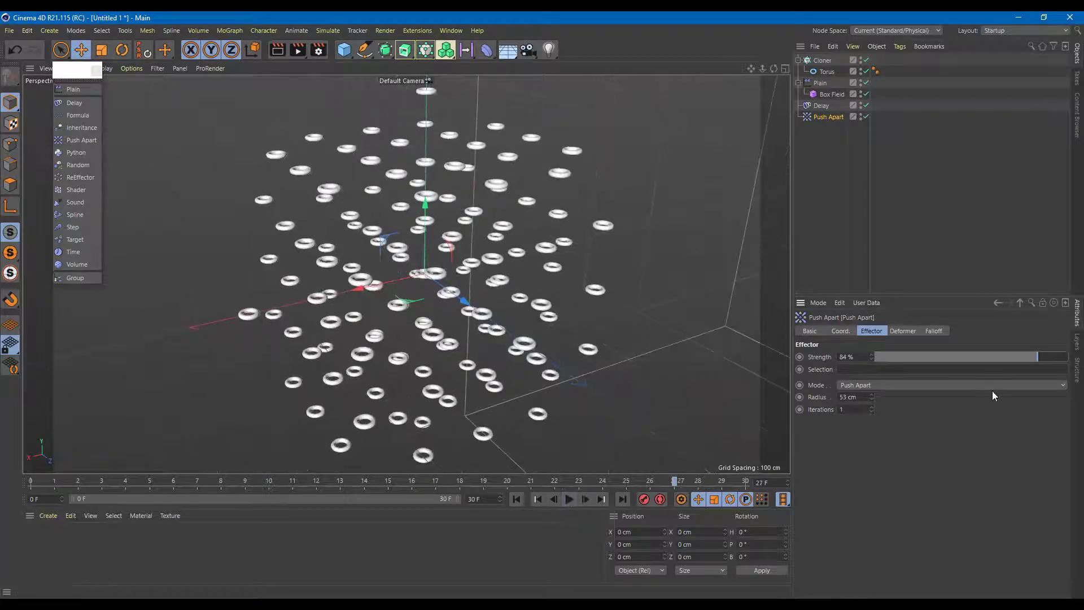
{"action": "left_click_drag", "start_coordinate": [1038, 357], "coordinate": [1069, 357]}
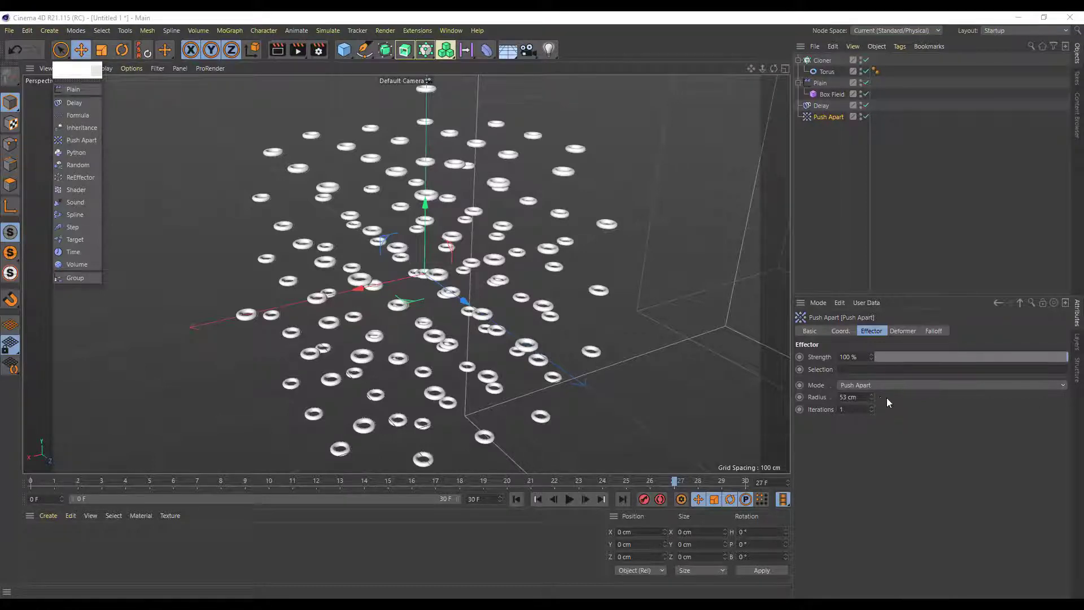
{"action": "left_click_drag", "start_coordinate": [870, 396], "coordinate": [870, 395]}
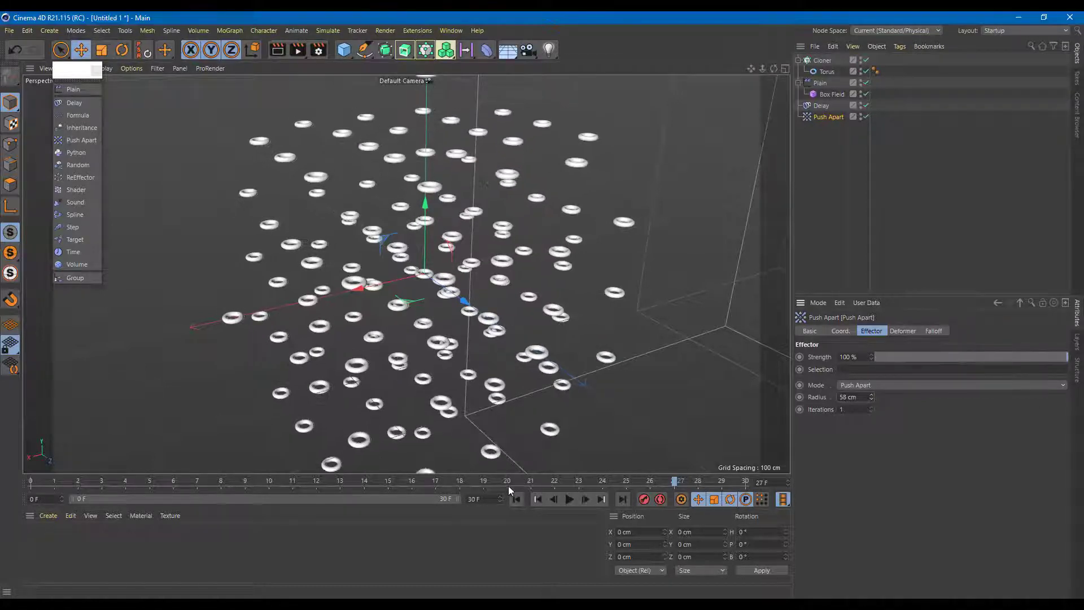
- Preview again, then create a Random effector and drag it below Push Apart
{"action": "left_click", "coordinate": [568, 500]}
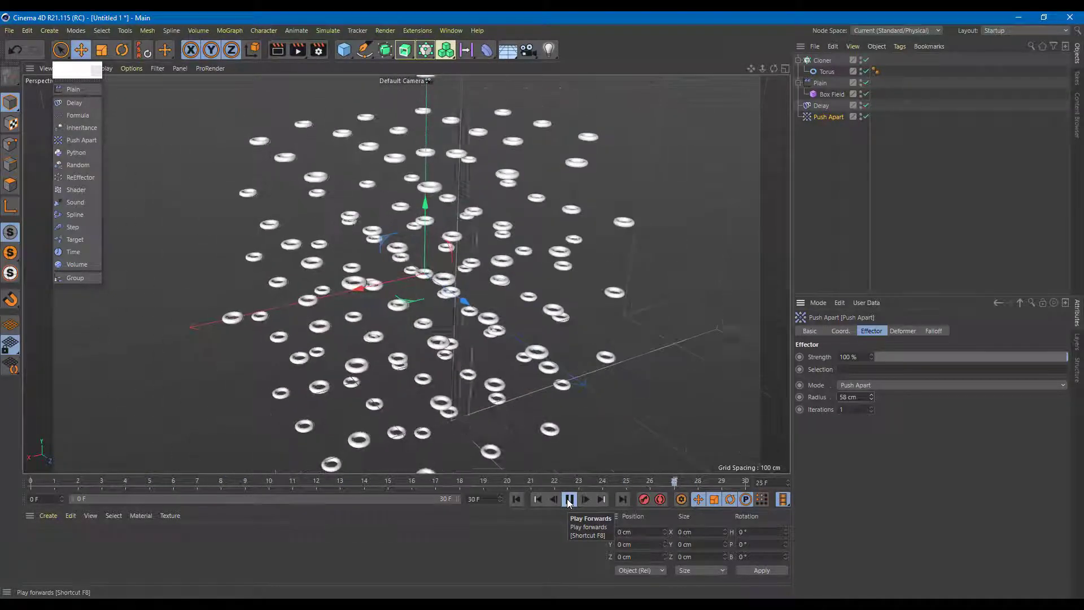
{"action": "left_click", "coordinate": [568, 500]}
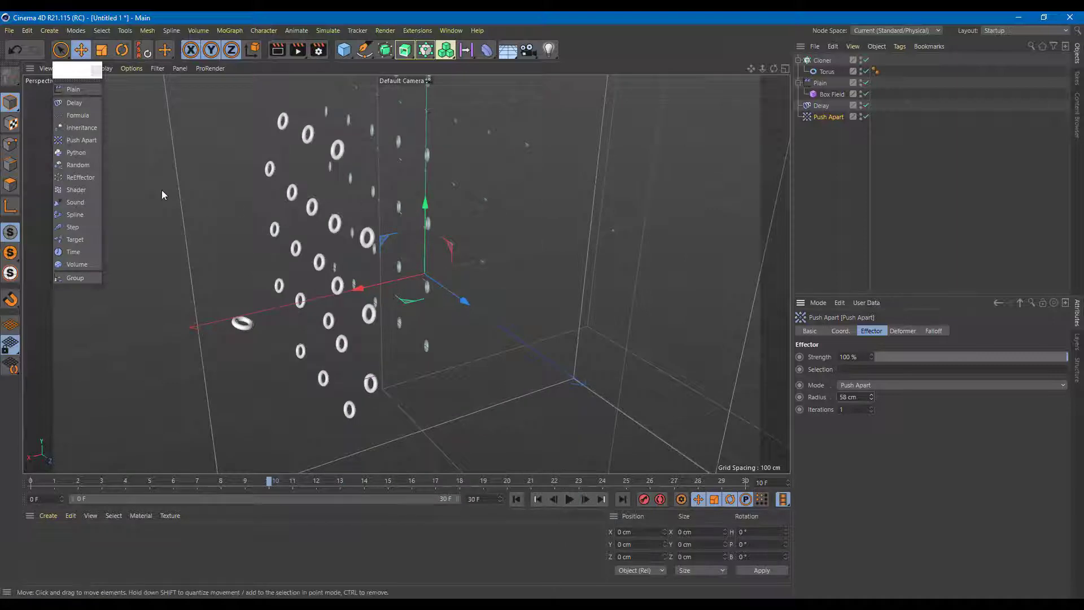
{"action": "left_click", "coordinate": [77, 165]}
{"action": "left_click_drag", "start_coordinate": [825, 61], "coordinate": [885, 441]}
- Confirm the Cloner lists Plain, Delay, Push Apart and Random, preview, then select Random
{"action": "left_click", "coordinate": [823, 60]}
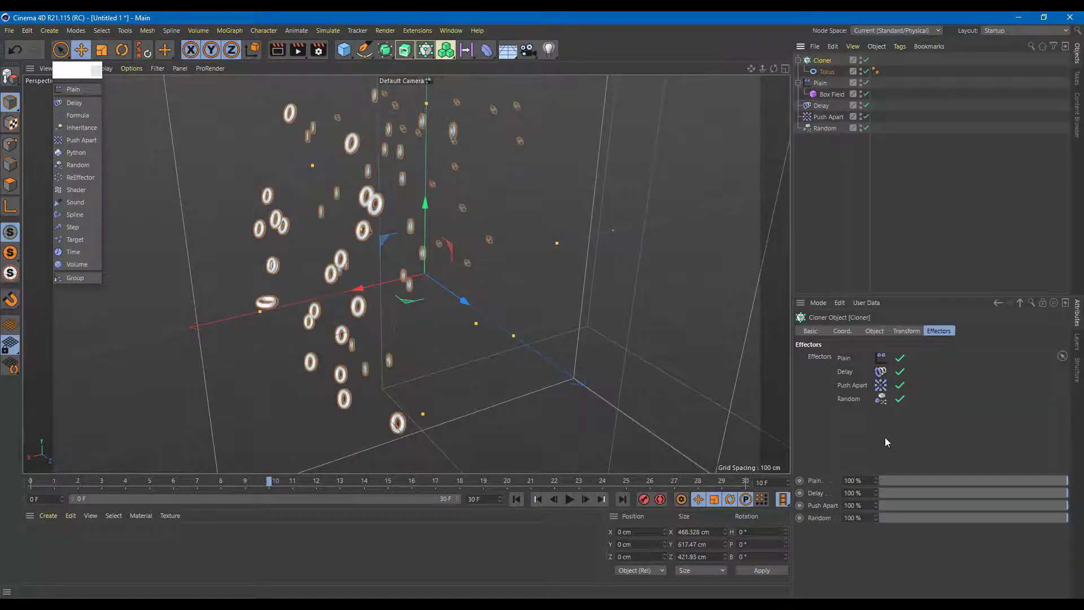
{"action": "left_click", "coordinate": [569, 500]}
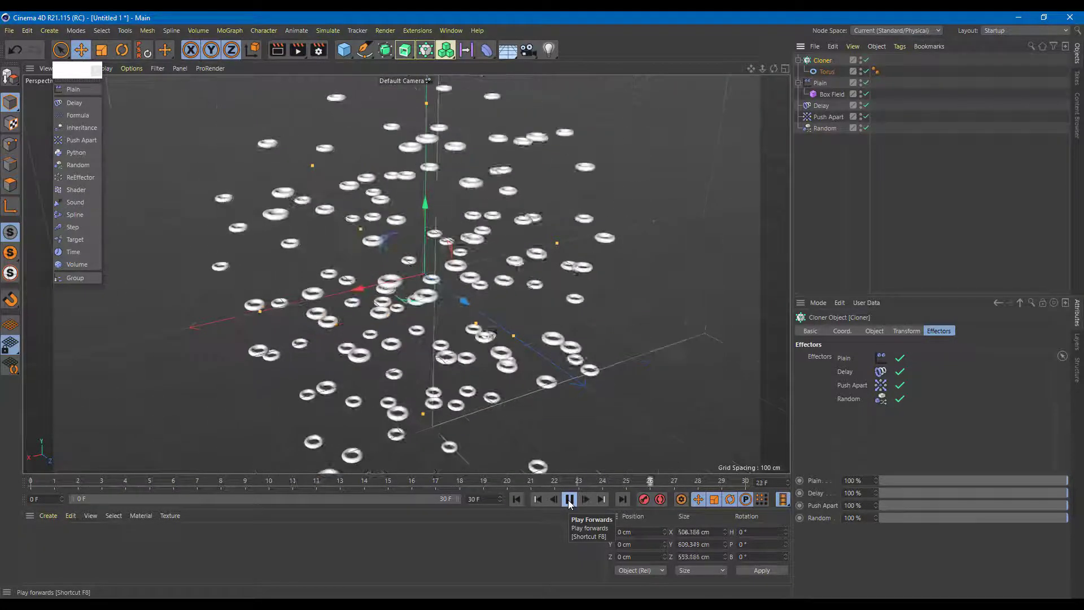
{"action": "left_click", "coordinate": [569, 501]}
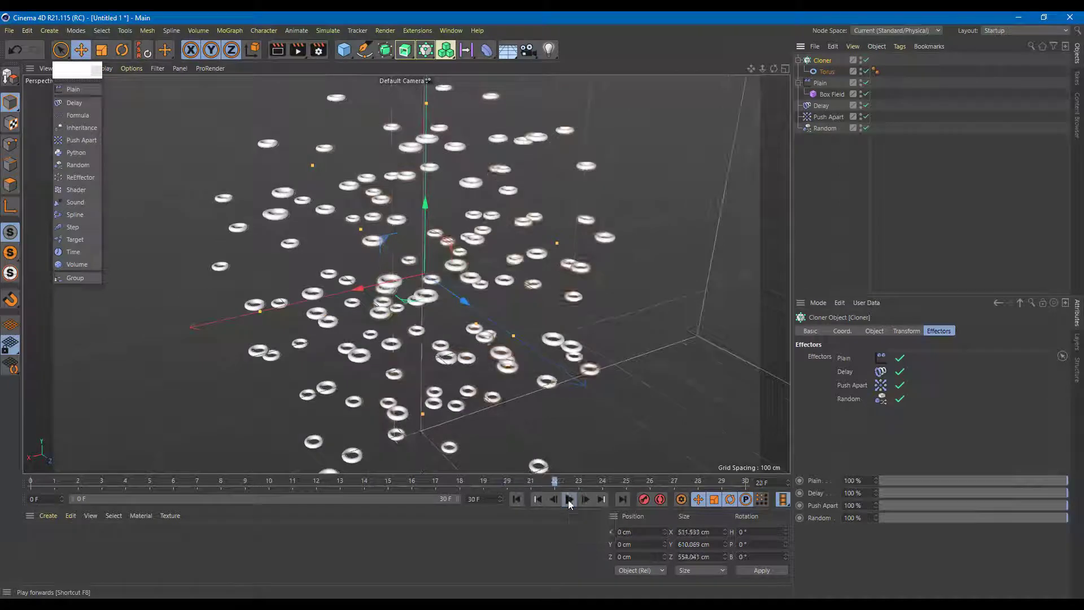
{"action": "left_click", "coordinate": [820, 128]}
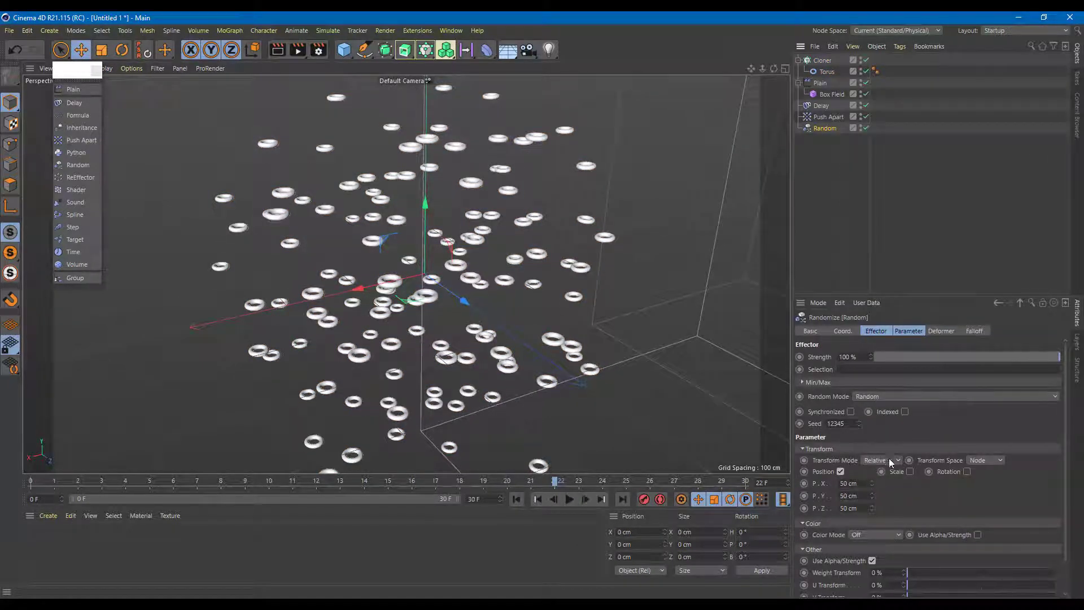
- Give Random a larger X position offset and enable uniform scaling at 0.43
{"action": "left_click_drag", "start_coordinate": [871, 485], "coordinate": [874, 510]}
{"action": "left_click", "coordinate": [910, 472]}
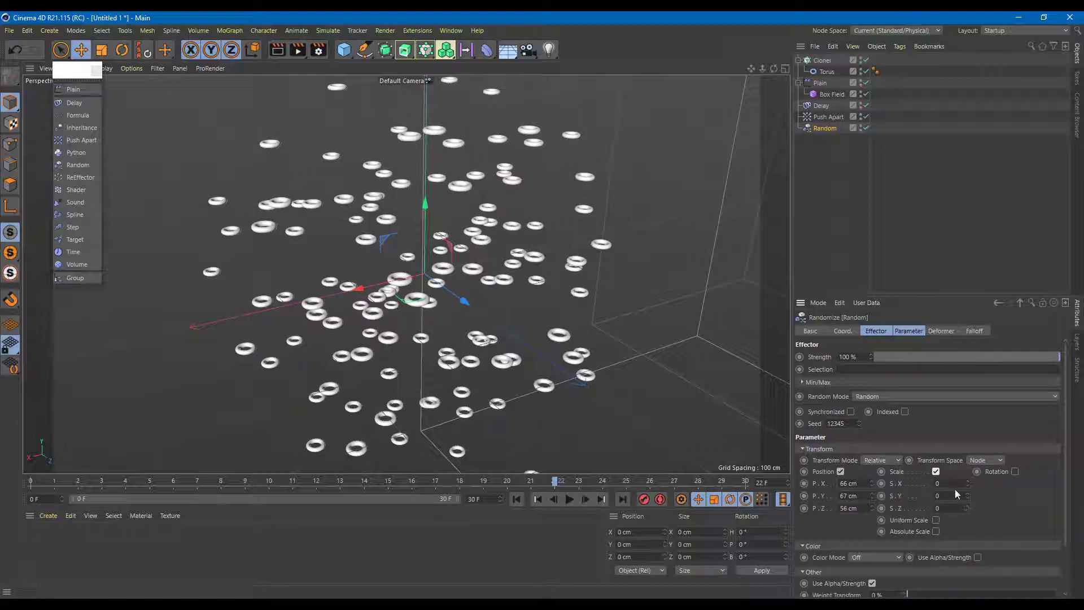
{"action": "left_click_drag", "start_coordinate": [968, 482], "coordinate": [967, 498]}
{"action": "left_click", "coordinate": [935, 520]}
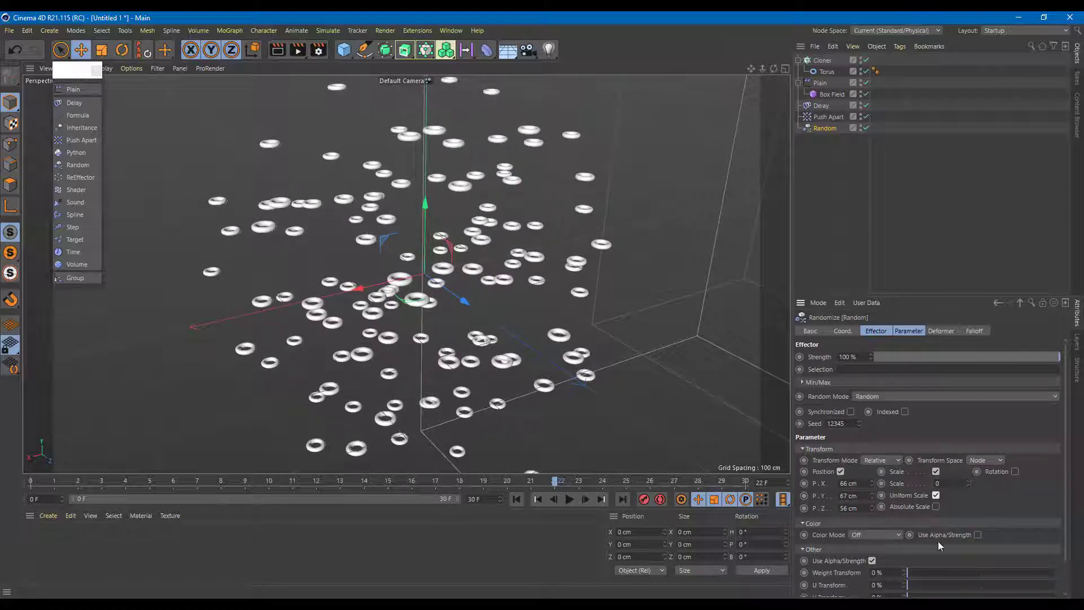
{"action": "left_click_drag", "start_coordinate": [967, 483], "coordinate": [966, 484]}
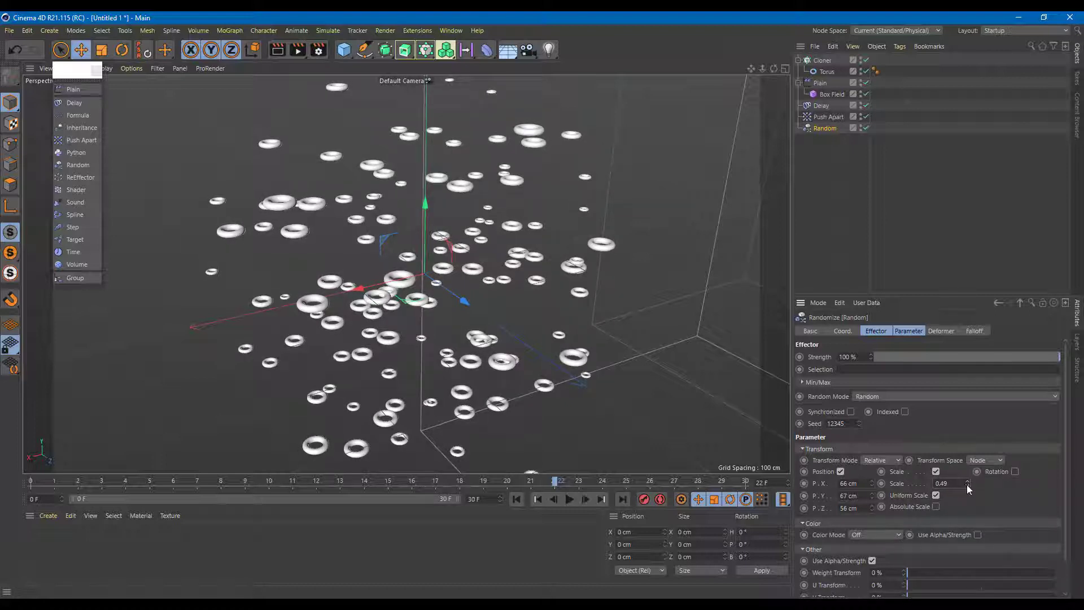
- Enable Random rotation at -10°, -47°, -42° and set Weight Transform to 20%
{"action": "left_click", "coordinate": [1015, 472]}
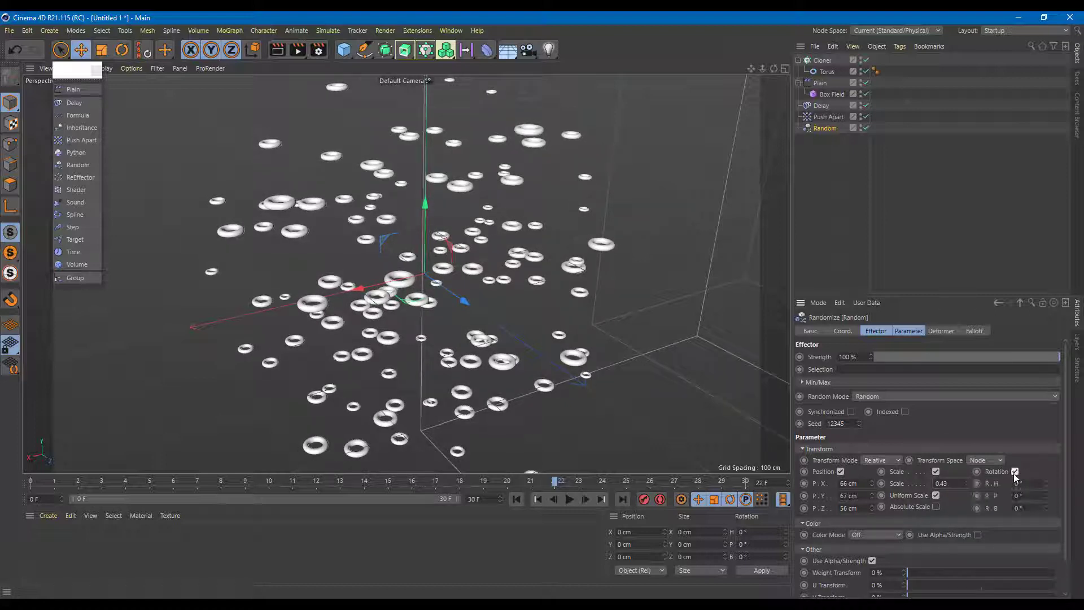
{"action": "left_click_drag", "start_coordinate": [1046, 484], "coordinate": [1048, 510]}
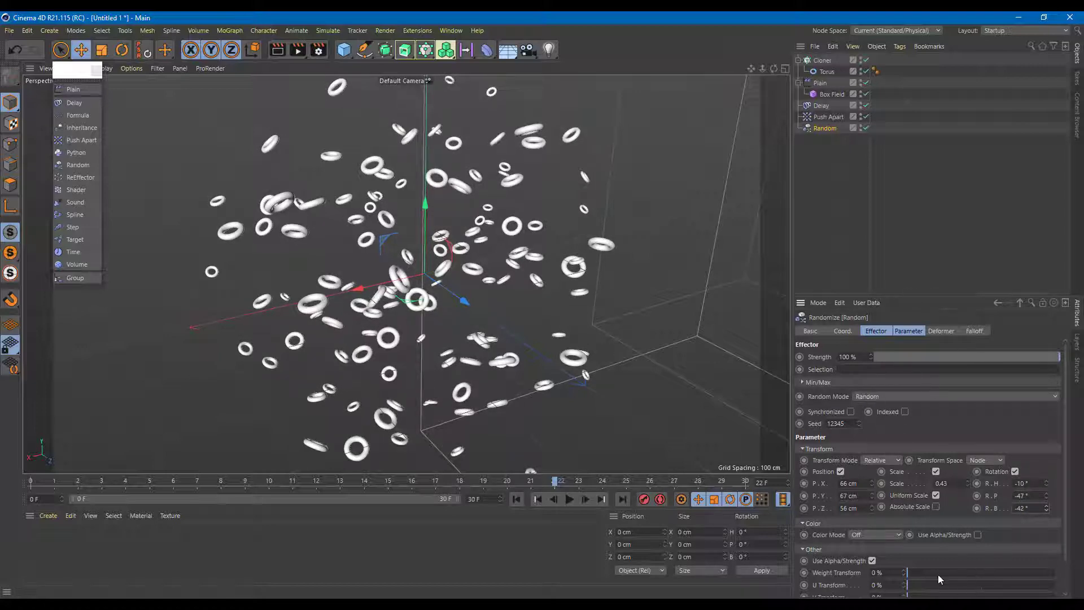
{"action": "left_click_drag", "start_coordinate": [927, 573], "coordinate": [936, 574]}
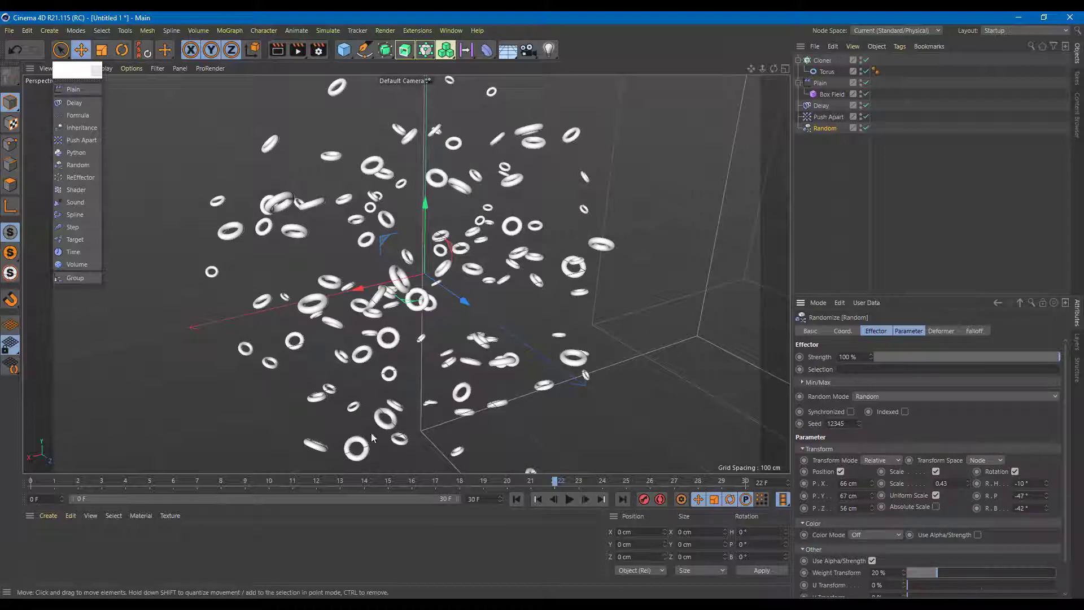
- Play the animation and orbit around the scattered, rotating torus rings
{"action": "left_click", "coordinate": [570, 499]}
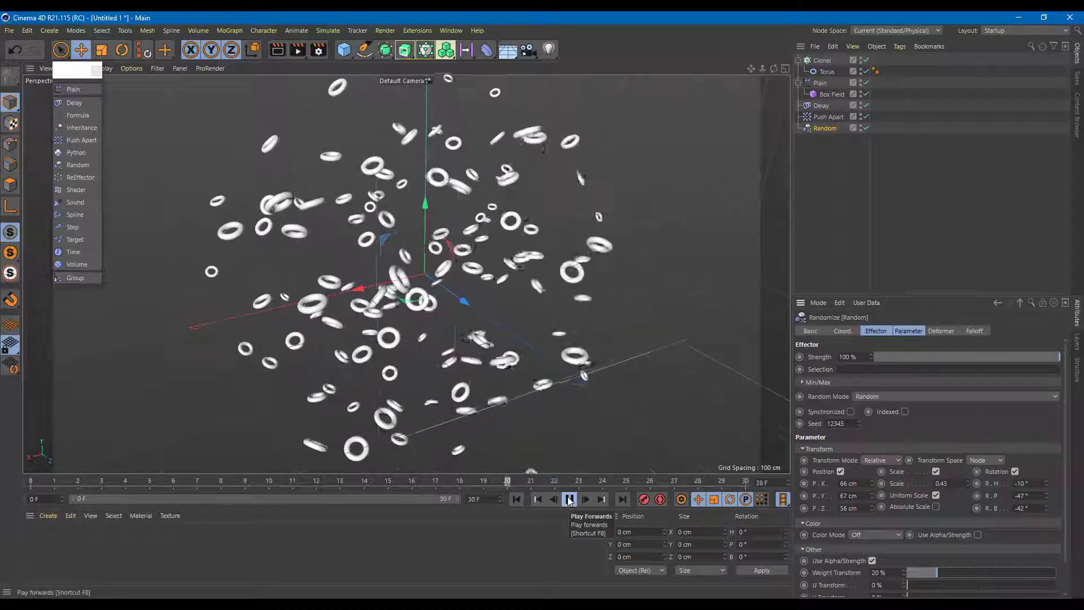
{"action": "left_click_drag", "start_coordinate": [433, 269], "coordinate": [468, 295], "text": "alt"}
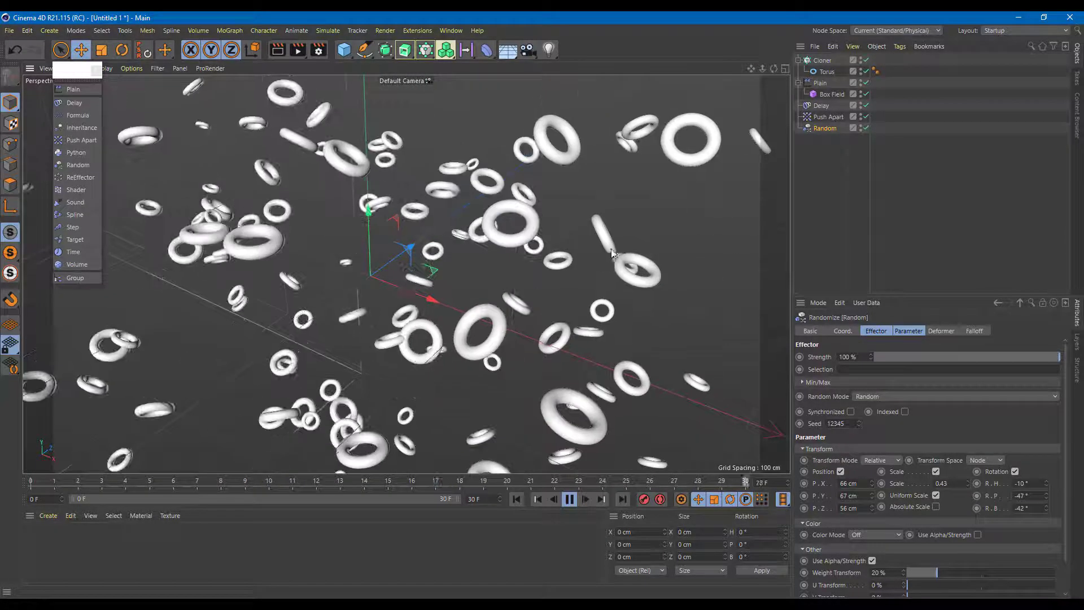
{"action": "left_click_drag", "start_coordinate": [616, 249], "coordinate": [585, 260], "text": "alt"}
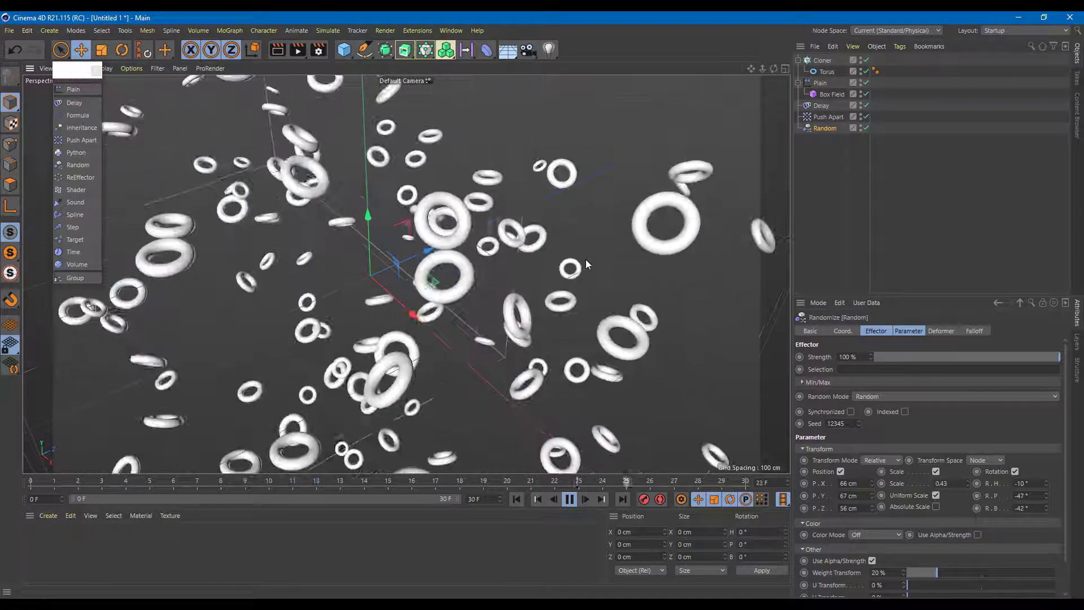
{"action": "mouse_move", "coordinate": [590, 313]}
{"action": "left_mouse_down", "text": "alt"}
{"action": "mouse_move", "coordinate": [618, 260]}
{"action": "mouse_move", "coordinate": [624, 290]}
{"action": "mouse_move", "coordinate": [609, 322]}
{"action": "mouse_move", "coordinate": [579, 318]}
{"action": "left_mouse_up", "text": "alt"}
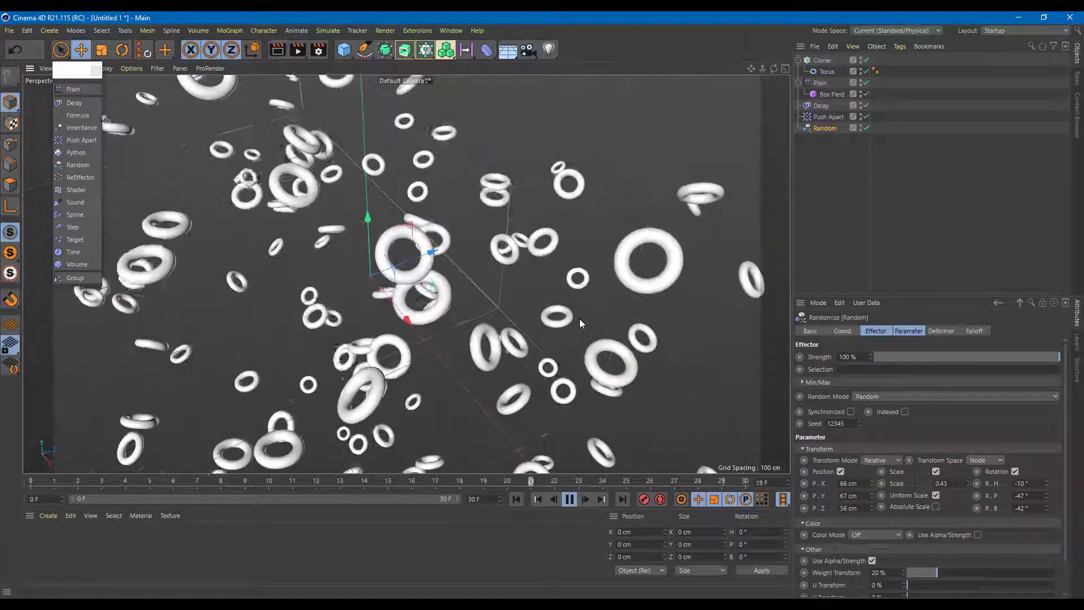